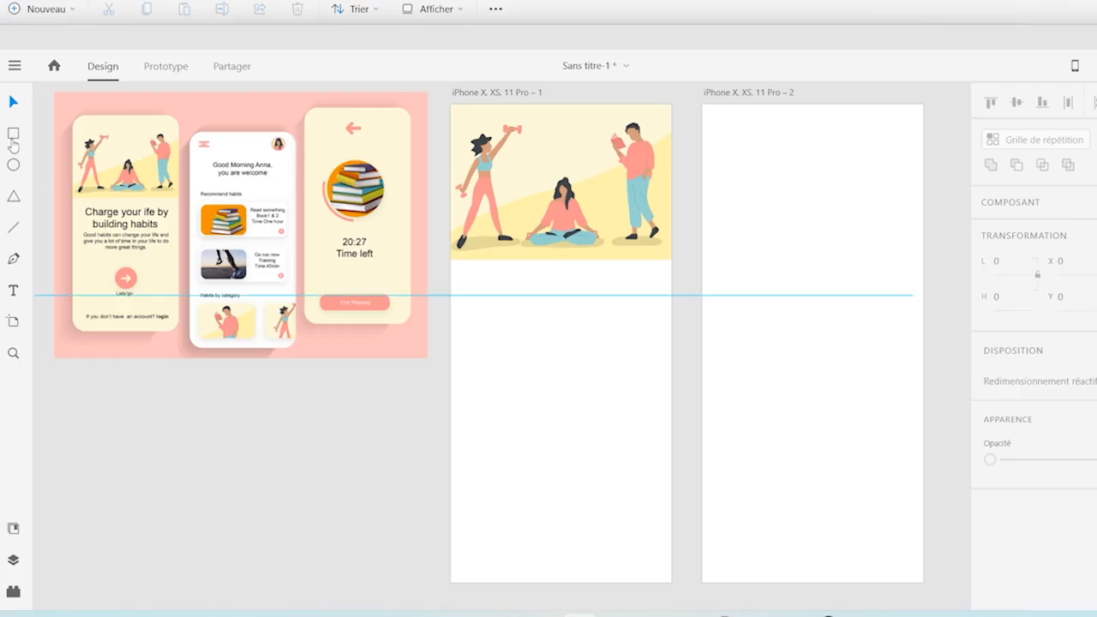
# Draw a 375 by 812 rectangle covering the first iPhone artboard and fill it with the cream sampled from the reference mockup
pyautogui.moveTo(455, 109)
pyautogui.mouseDown()
pyautogui.moveTo(665, 591)
pyautogui.moveTo(676, 584)
pyautogui.mouseUp()
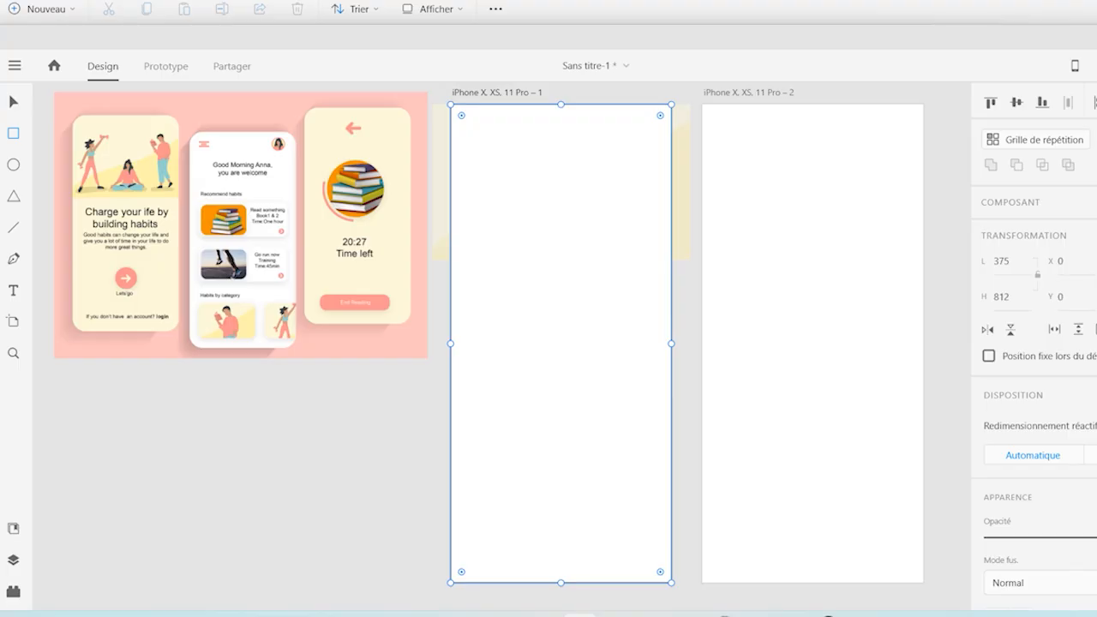
pyautogui.scroll(-4, 1034, 343)
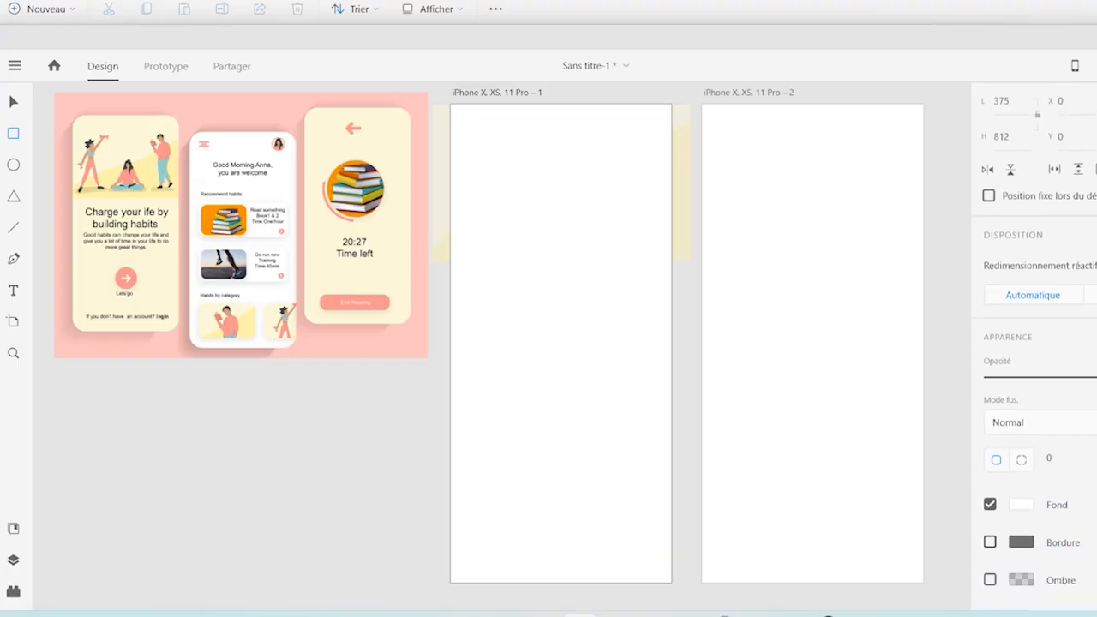
pyautogui.press('i')
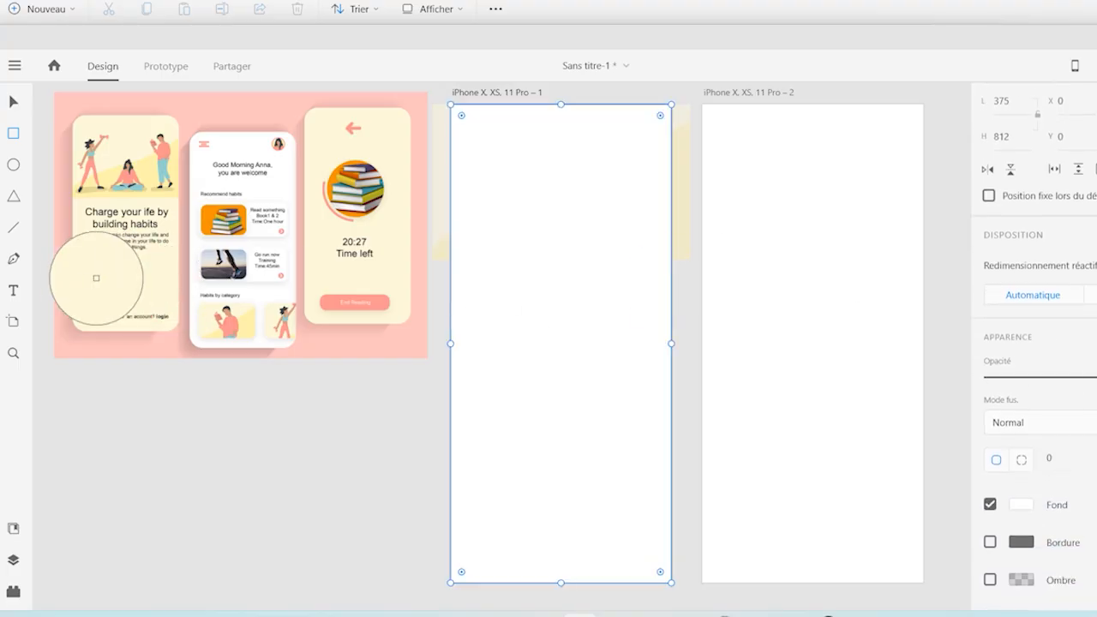
pyautogui.click(89, 284)
pyautogui.click(13, 101)
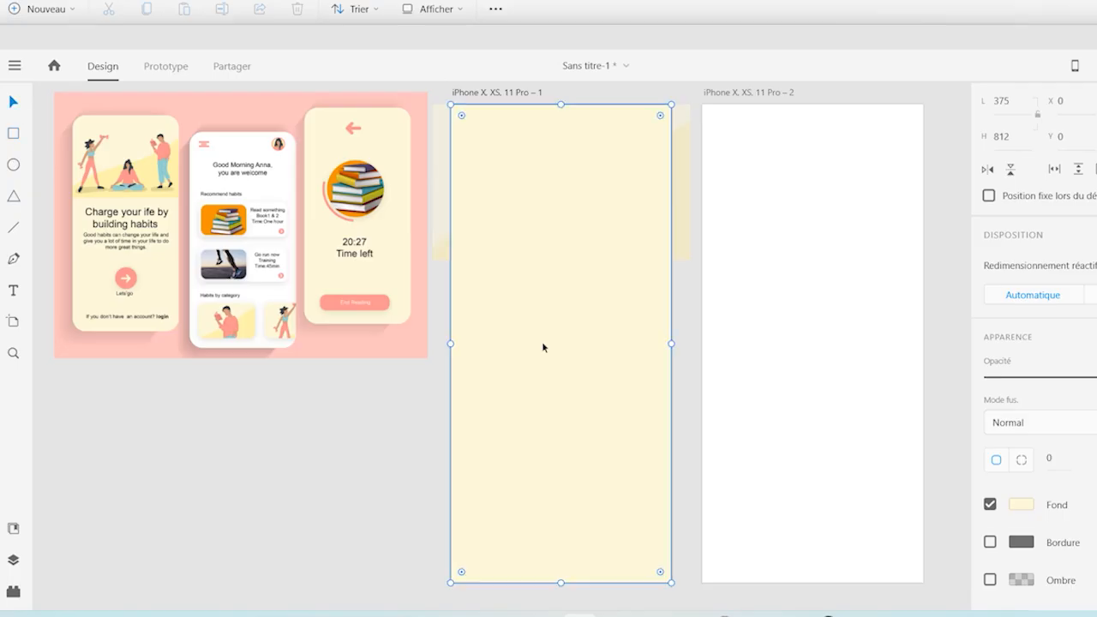
# Send the cream rectangle to the back of the first artboard, behind the illustration
pyautogui.rightClick(555, 399)
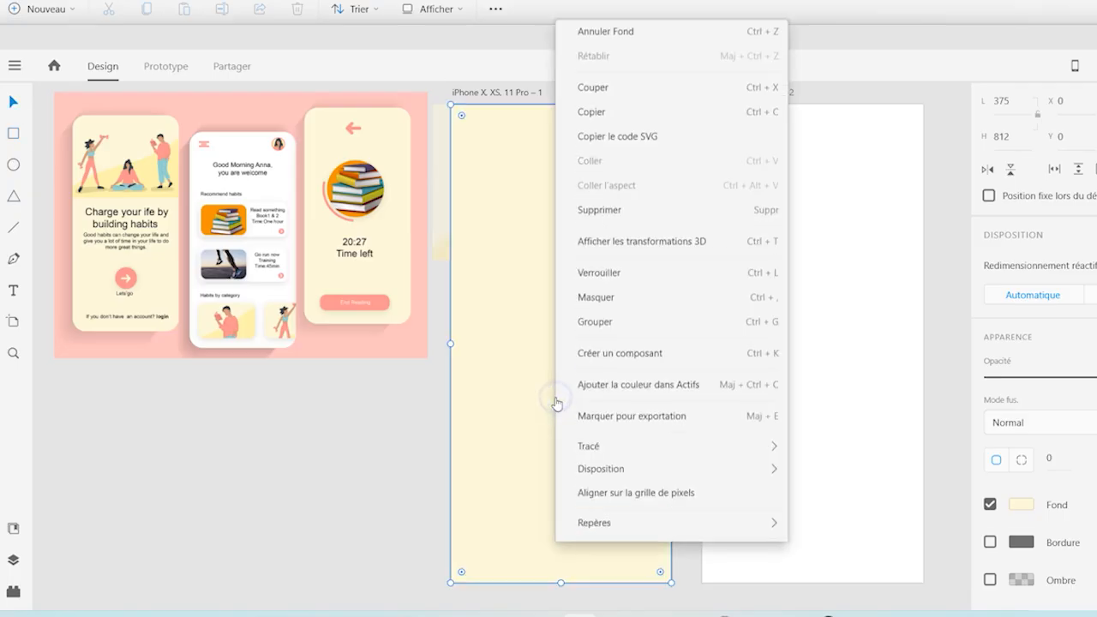
pyautogui.moveTo(676, 419)
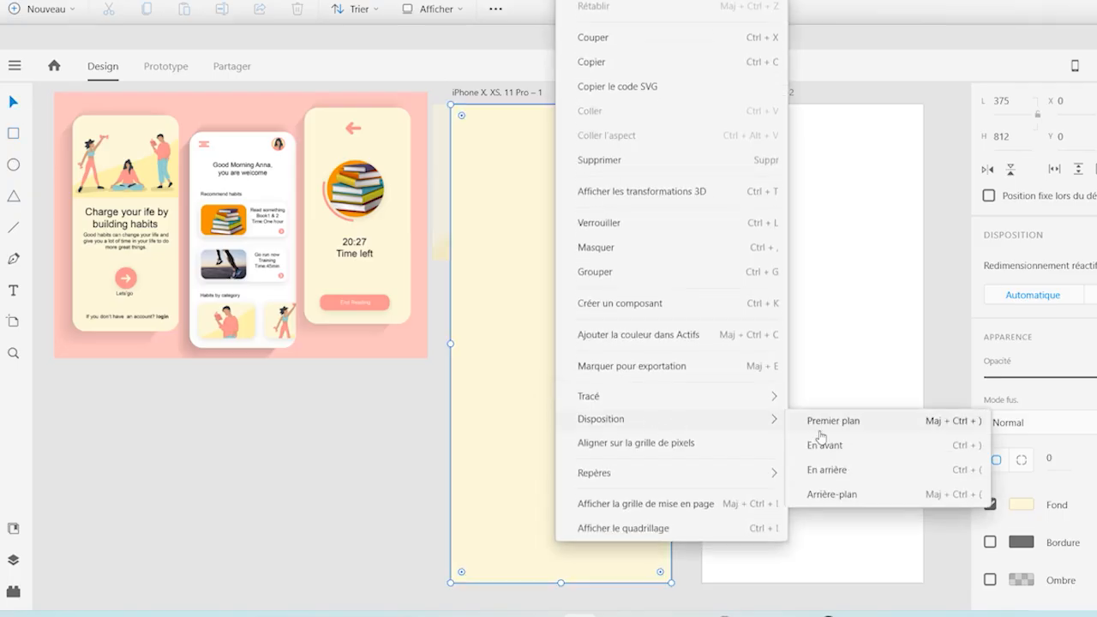
pyautogui.click(831, 494)
pyautogui.click(407, 505)
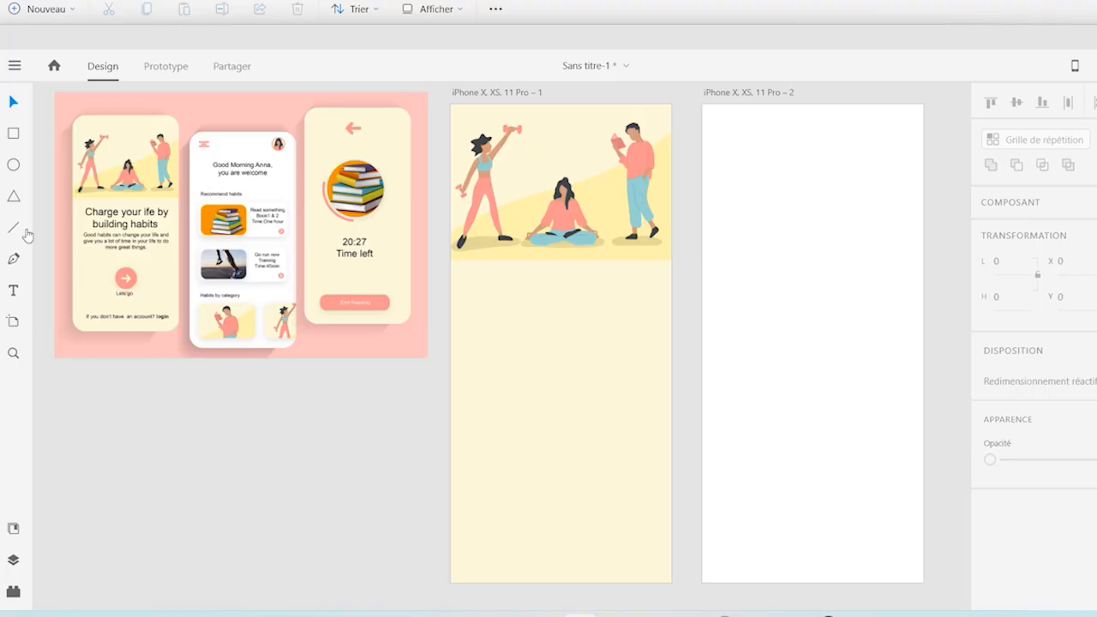
# Draw a circle about 54 by 54 below the reference mockup, remove its border and fill it with the mockup's sampled coral
pyautogui.click(13, 165)
pyautogui.moveTo(262, 450)
pyautogui.mouseDown()
pyautogui.moveTo(288, 485)
pyautogui.moveTo(278, 464)
pyautogui.mouseUp()
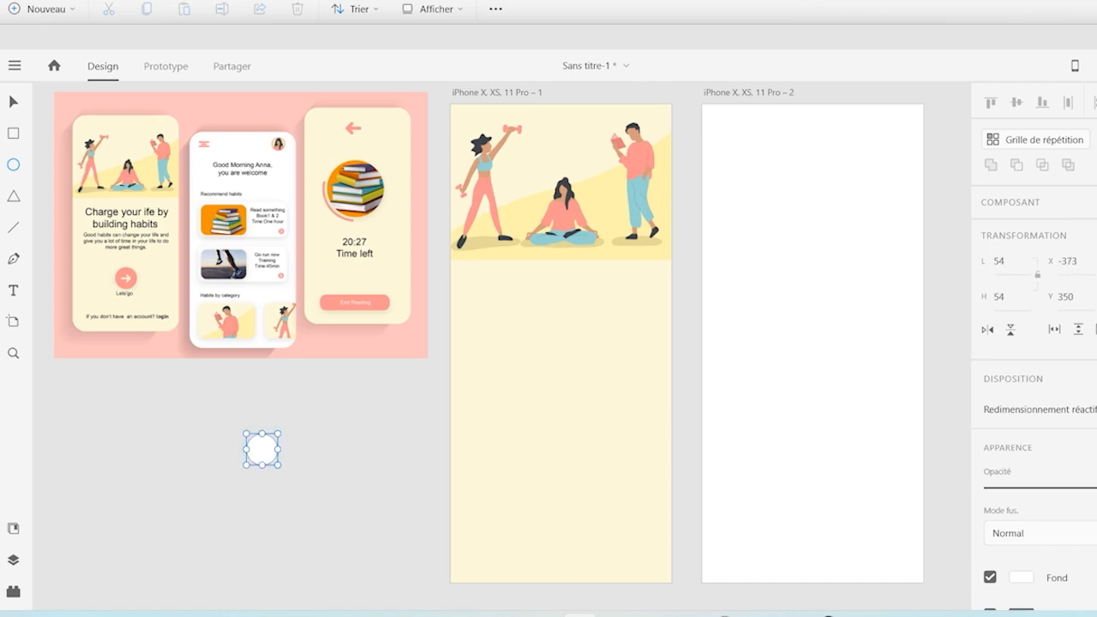
pyautogui.scroll(-3, 1034, 343)
pyautogui.click(989, 475)
pyautogui.press('i')
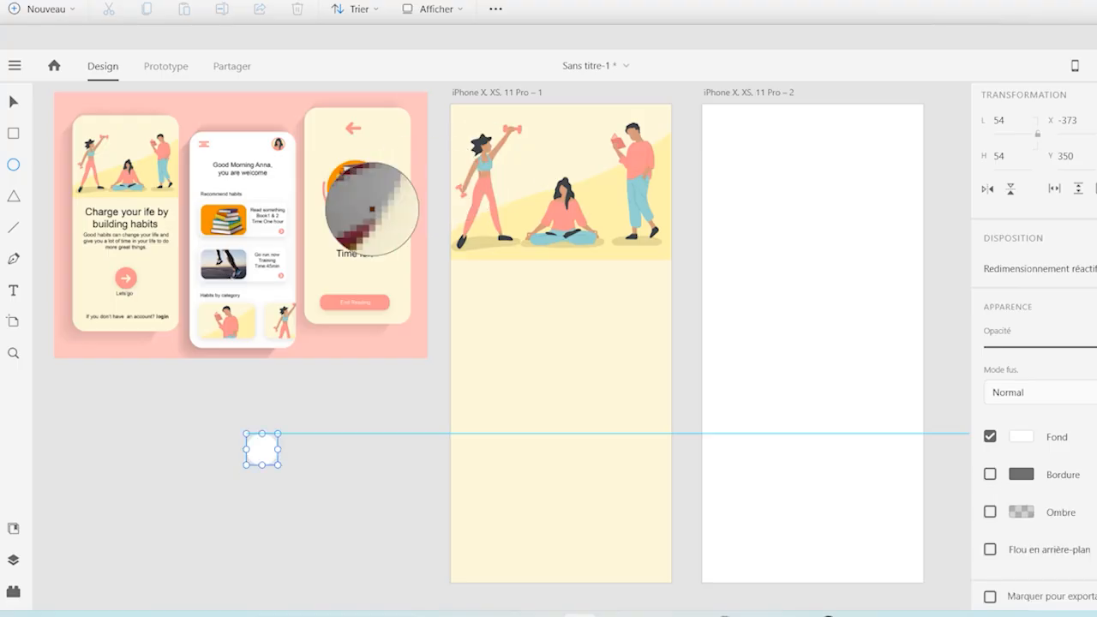
pyautogui.click(339, 303)
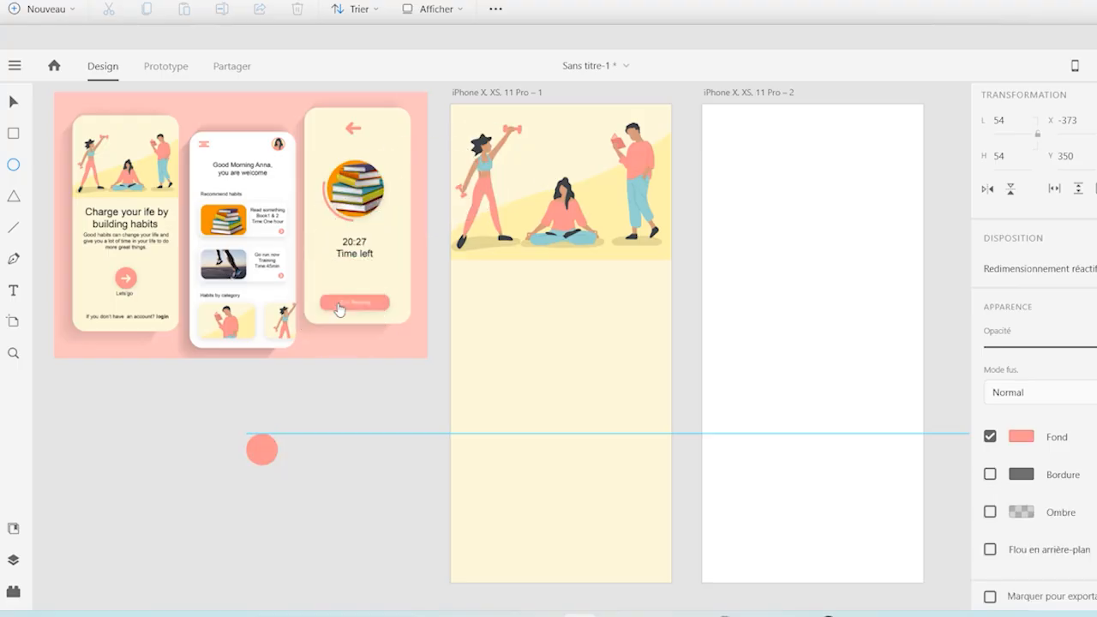
# Place the right-arrow asset Composant 18 in the centre of the coral circle
pyautogui.click(13, 530)
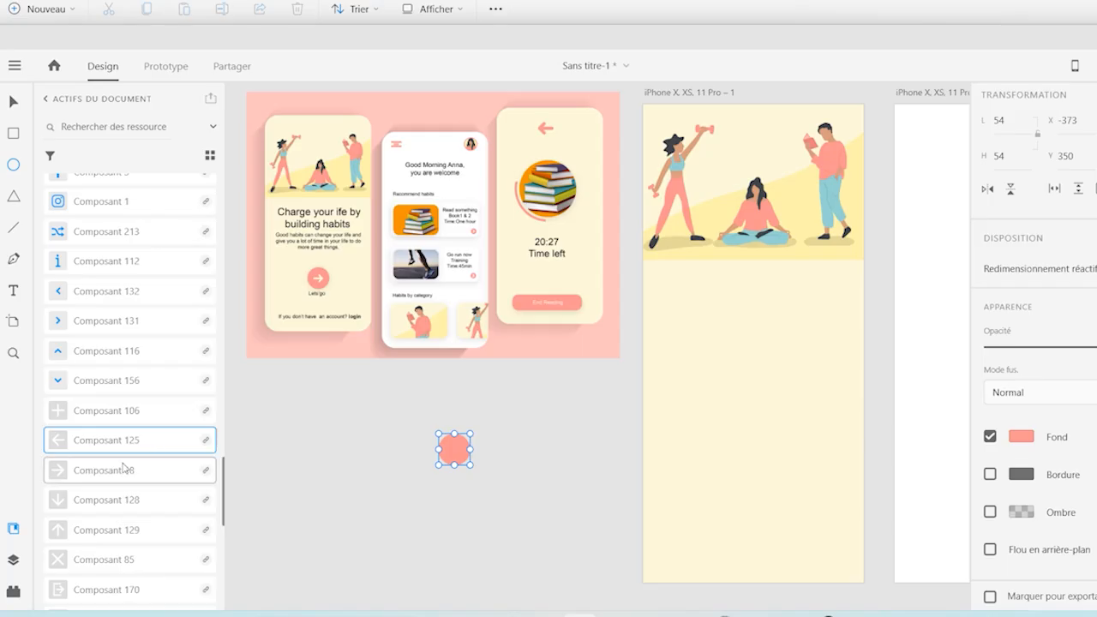
pyautogui.moveTo(94, 477); pyautogui.dragTo(508, 454)
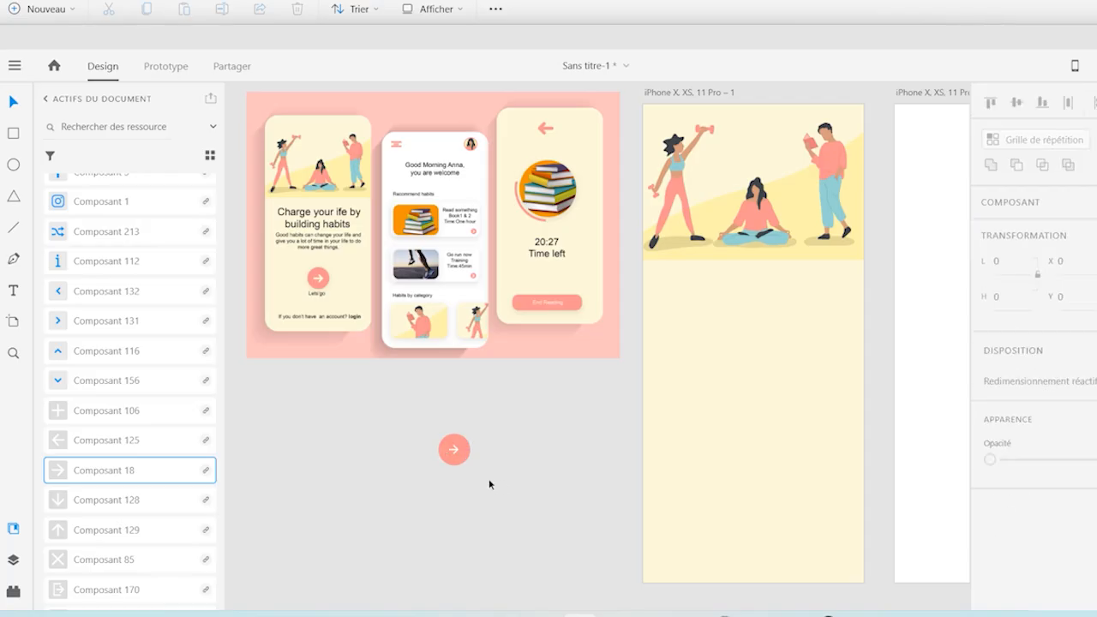
# Group the coral circle with its arrow and move the button to the lower middle of the first artboard, about X 161, Y 597
pyautogui.moveTo(477, 478); pyautogui.dragTo(424, 416)
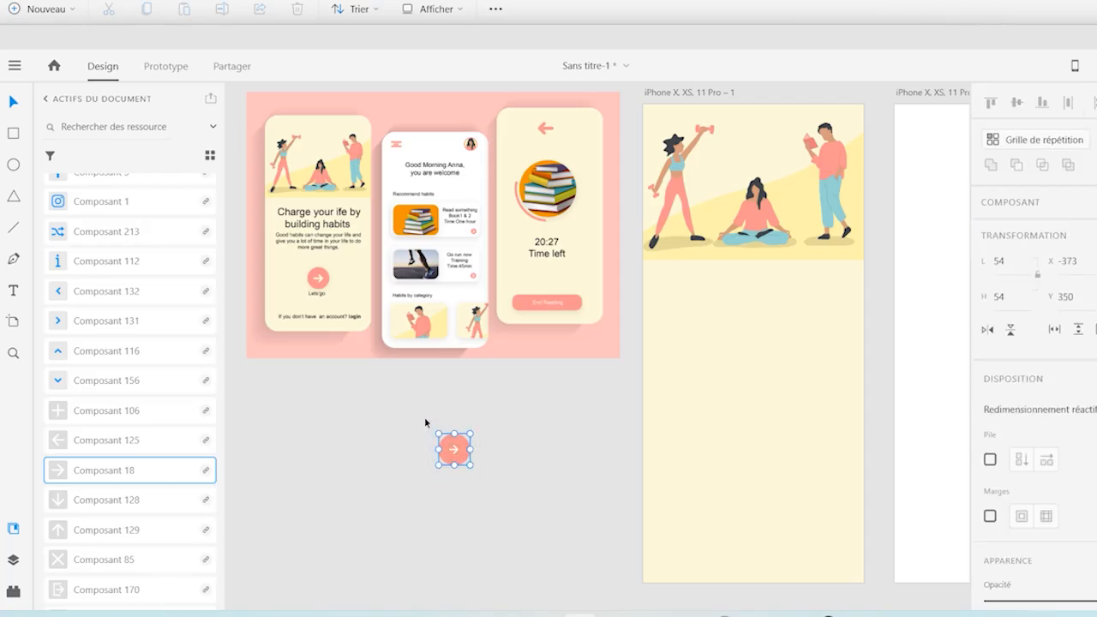
pyautogui.click(13, 528)
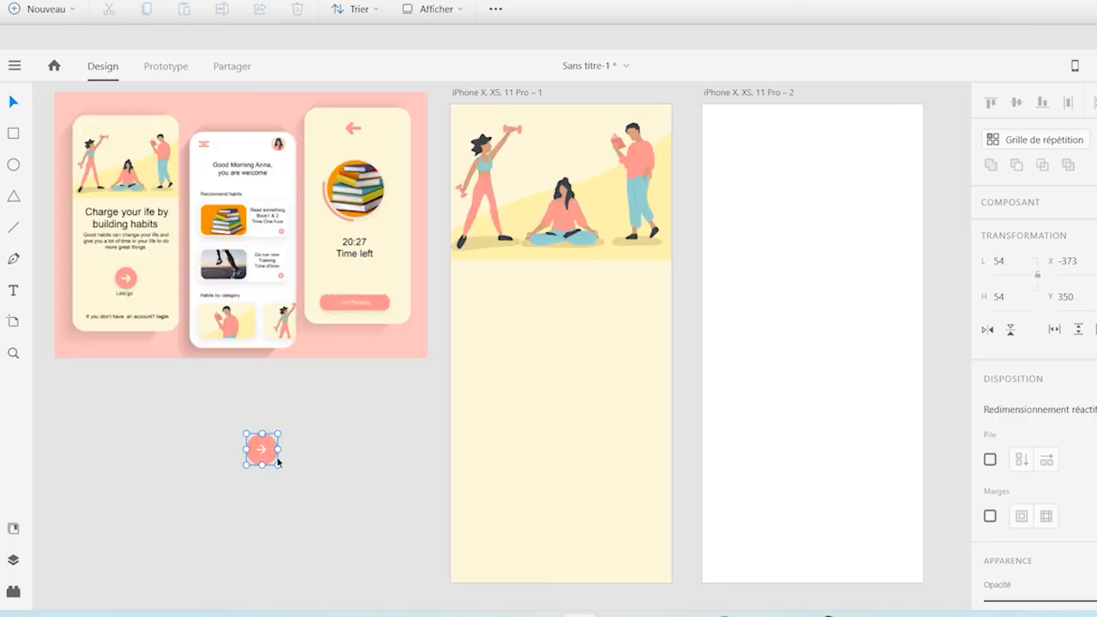
pyautogui.moveTo(271, 461); pyautogui.dragTo(569, 483)
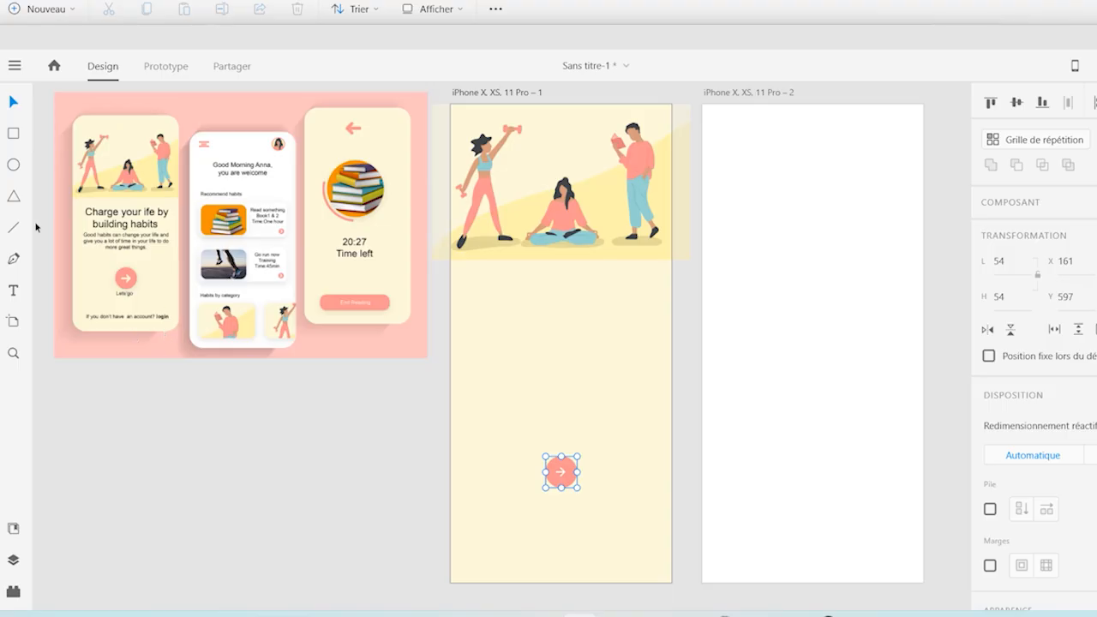
# Draw a rectangle about 178 by 129 below the reference mockup and round its corners to 25
pyautogui.click(13, 132)
pyautogui.moveTo(99, 440); pyautogui.dragTo(205, 516)
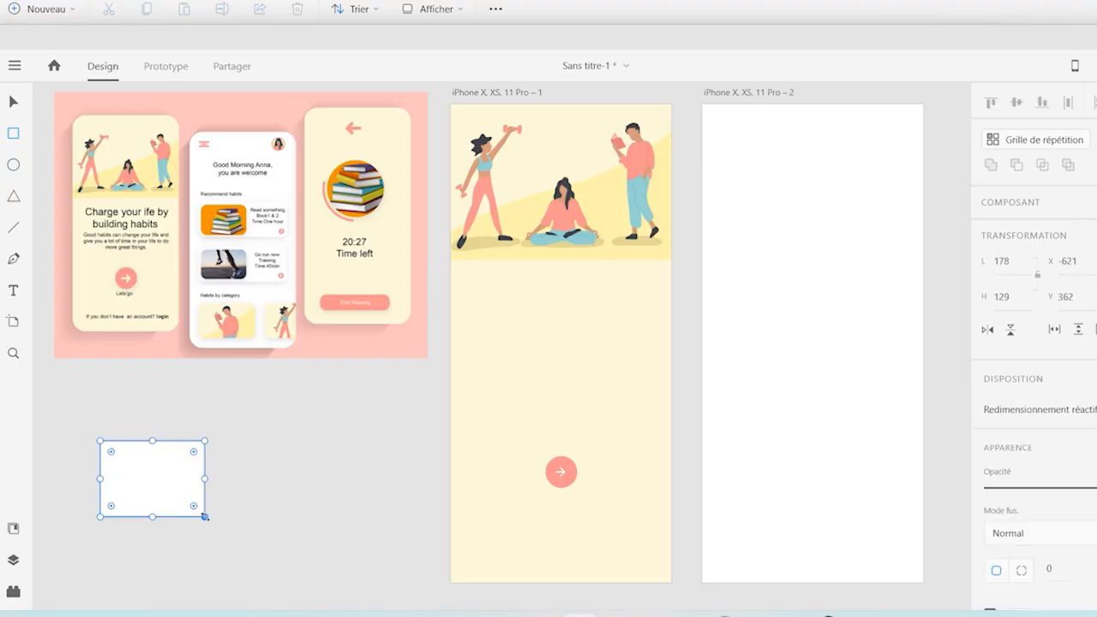
pyautogui.moveTo(195, 455); pyautogui.dragTo(191, 457)
# Add a drop shadow to the rounded rectangle, remove its border and widen it to about 209
pyautogui.click(14, 103)
pyautogui.scroll(-5, 1034, 343)
pyautogui.click(989, 583)
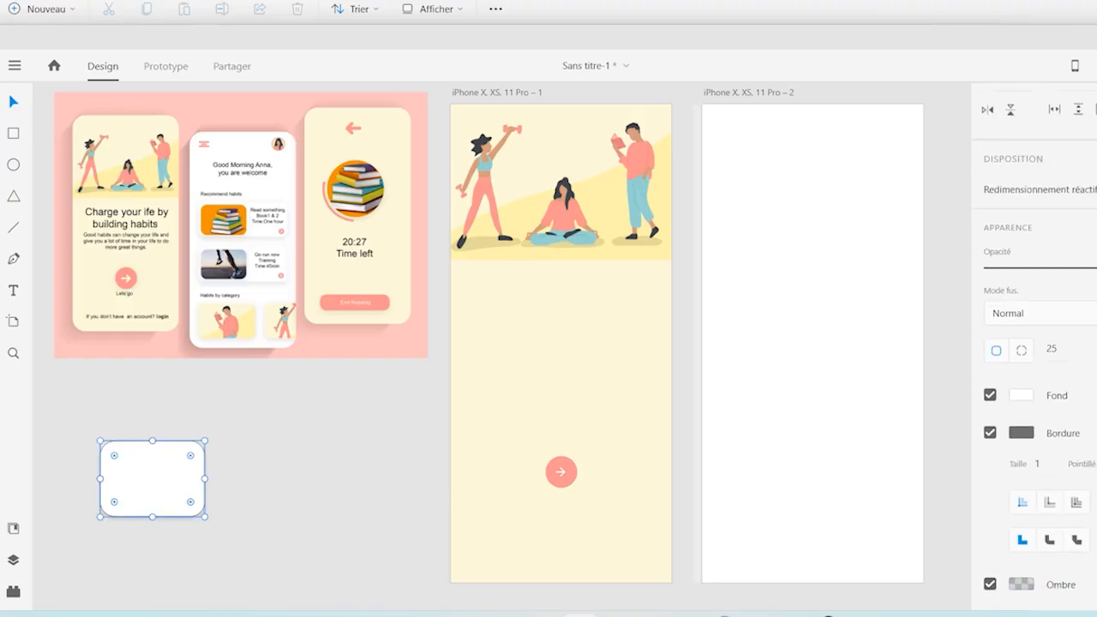
pyautogui.click(989, 431)
pyautogui.moveTo(176, 472); pyautogui.dragTo(201, 454)
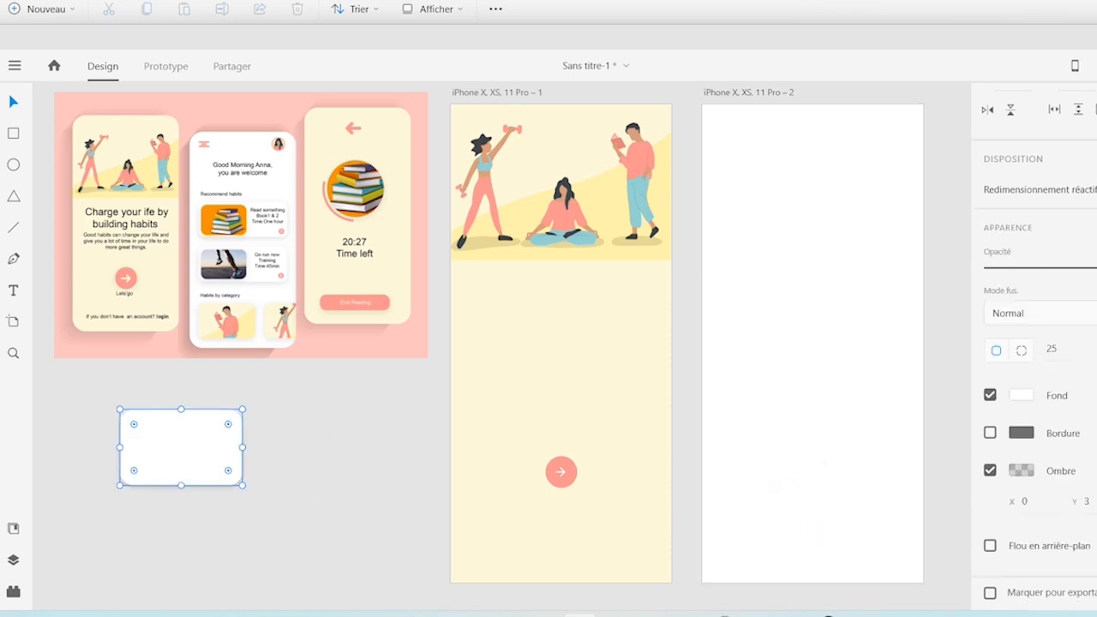
# Turn the rounded card into a repeat grid and extend it horizontally to two cards
pyautogui.scroll(5, 1033, 343)
pyautogui.click(1027, 139)
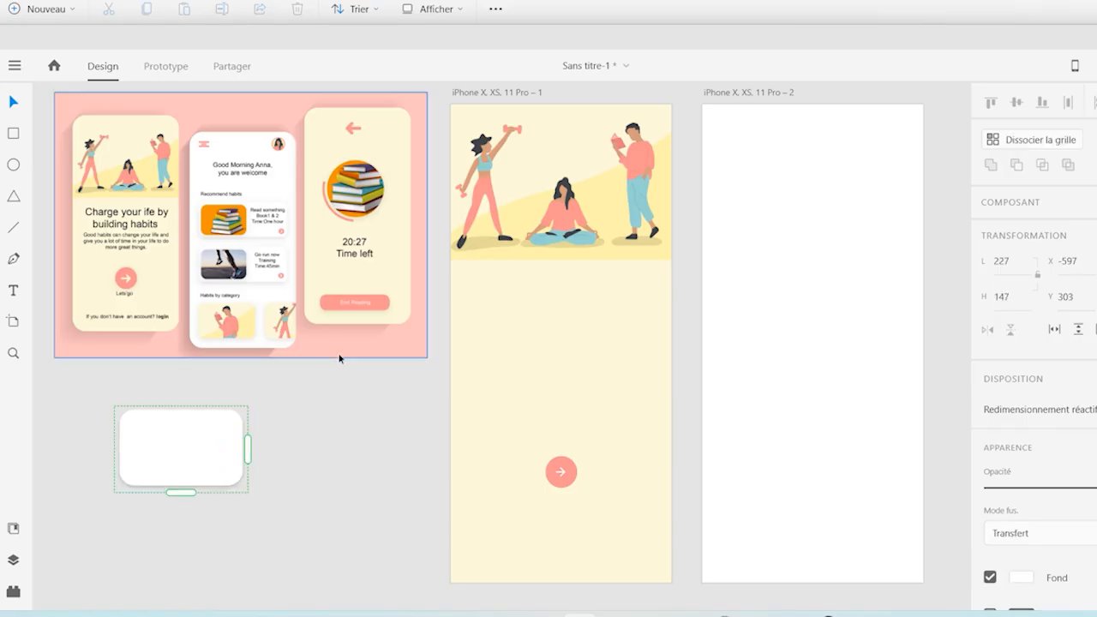
pyautogui.moveTo(247, 449); pyautogui.dragTo(403, 449)
# Fill the cards of the repeat grid with the CMSCover-2 image from folder 7
pyautogui.doubleClick(193, 452)
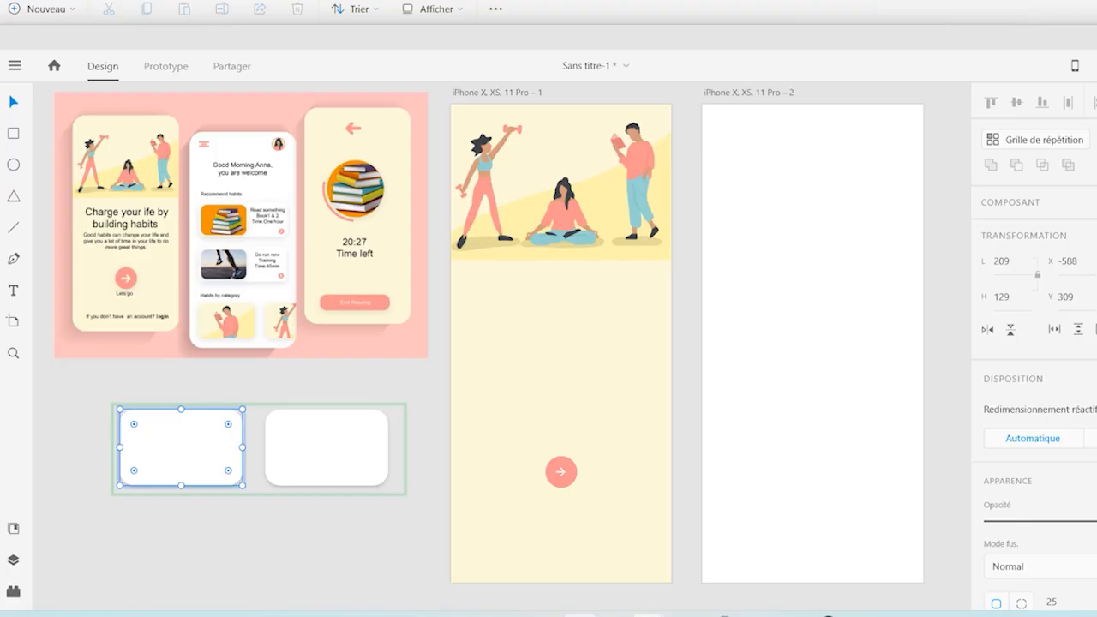
pyautogui.click(732, 570)
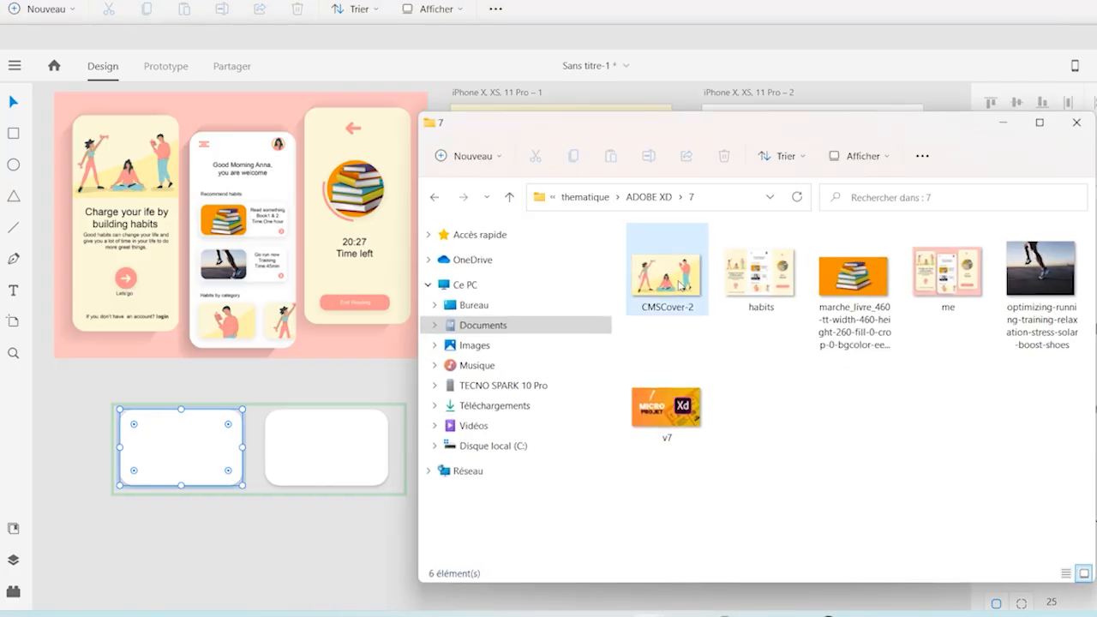
pyautogui.moveTo(680, 284); pyautogui.dragTo(186, 467)
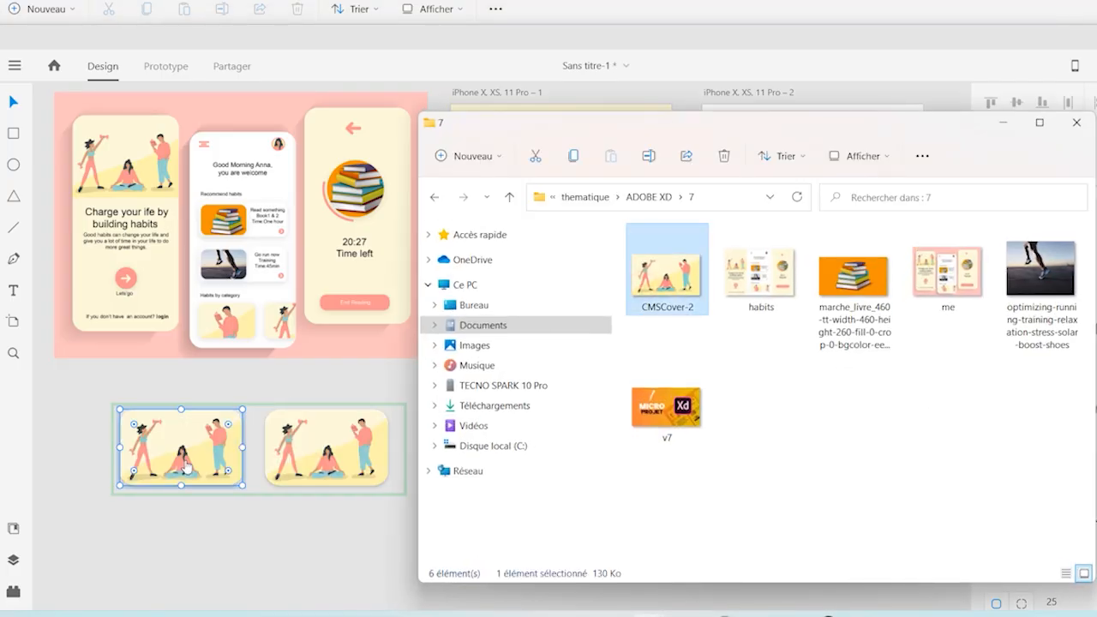
pyautogui.click(1001, 122)
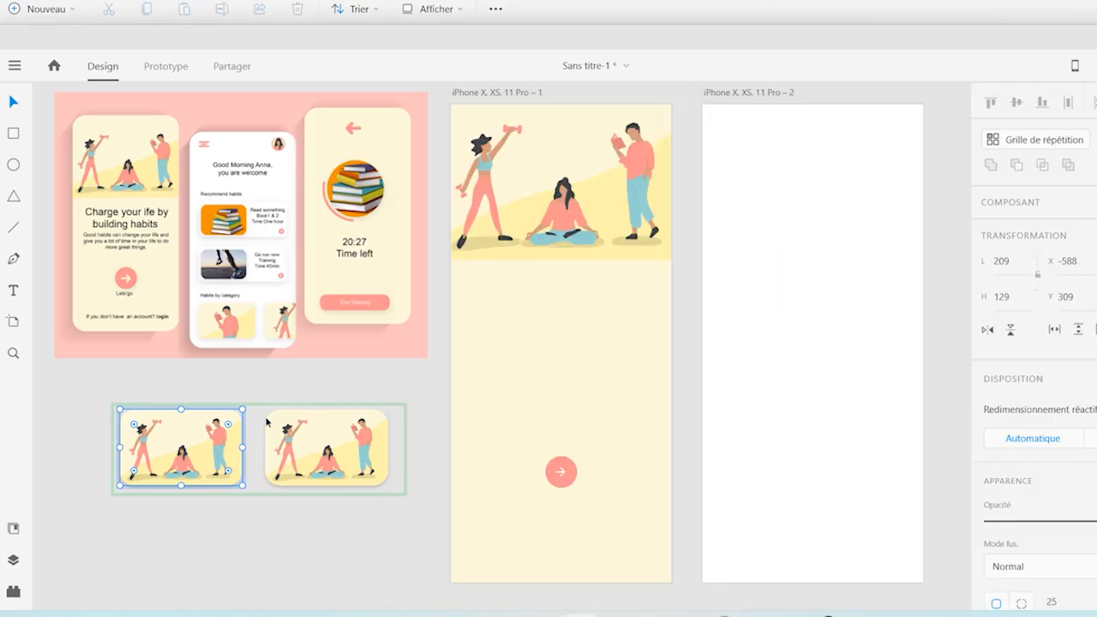
# Enlarge and reposition the image inside the first card so the card frames the man reading
pyautogui.doubleClick(182, 459)
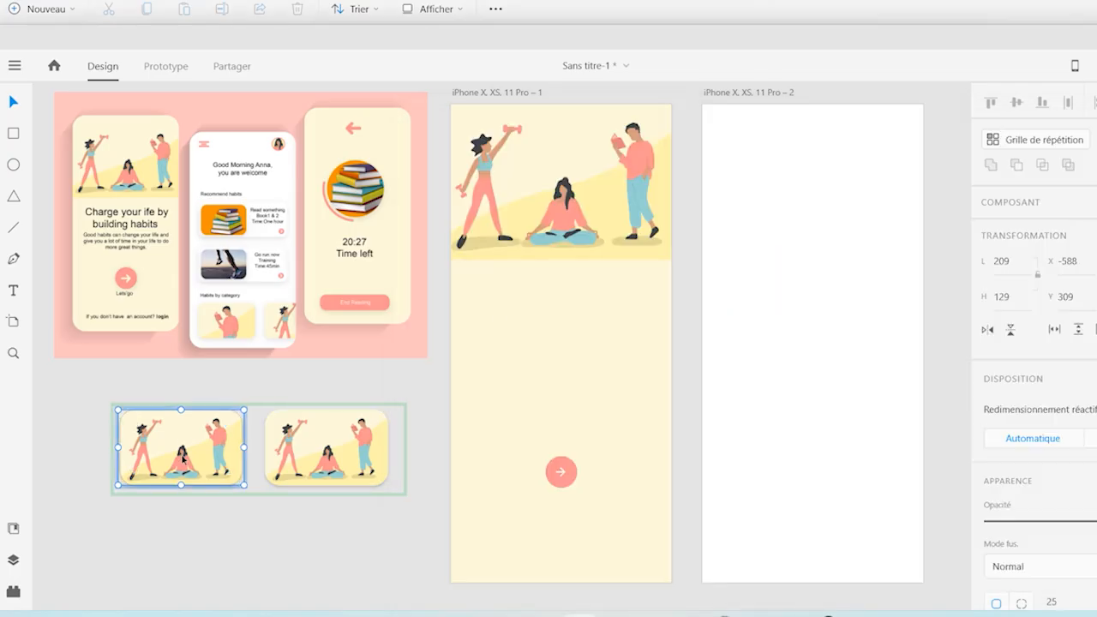
pyautogui.click(181, 456)
pyautogui.click(210, 516)
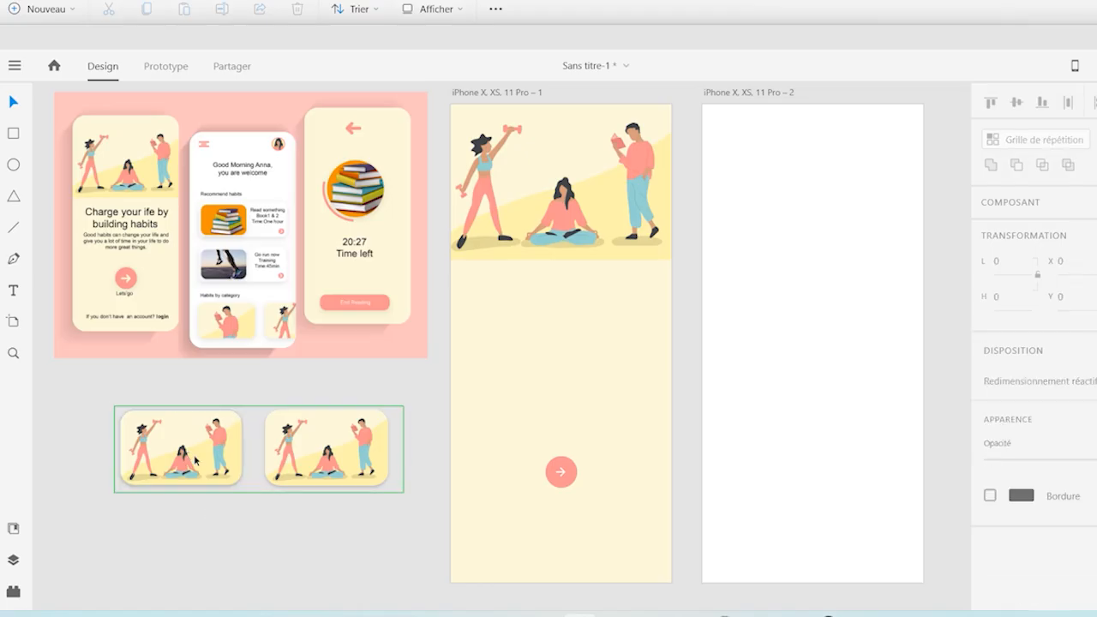
pyautogui.doubleClick(195, 461)
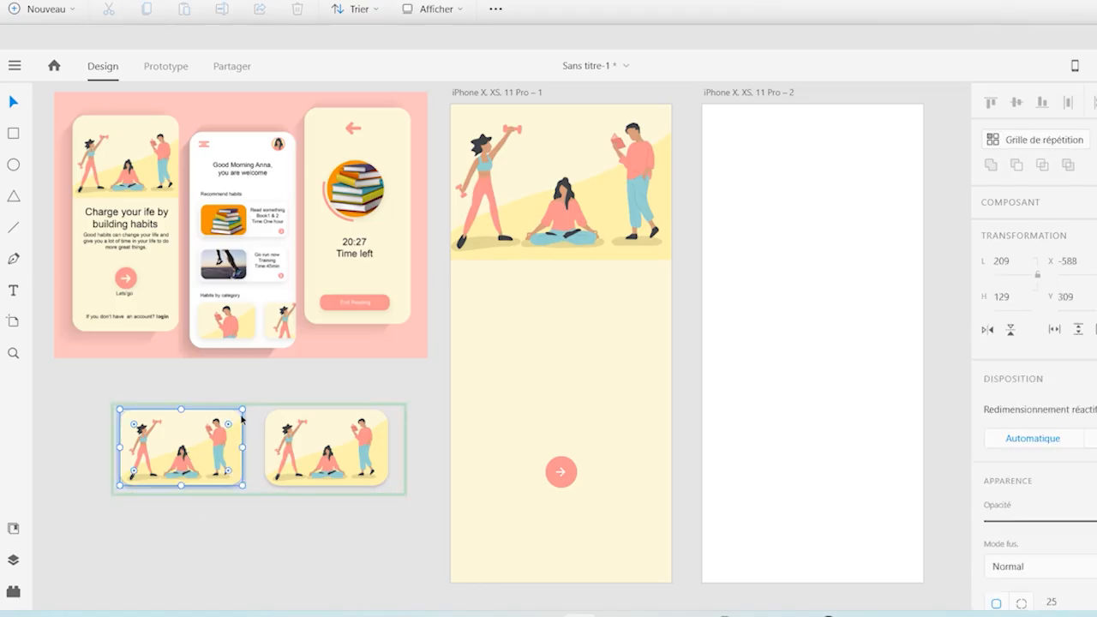
pyautogui.doubleClick(184, 454)
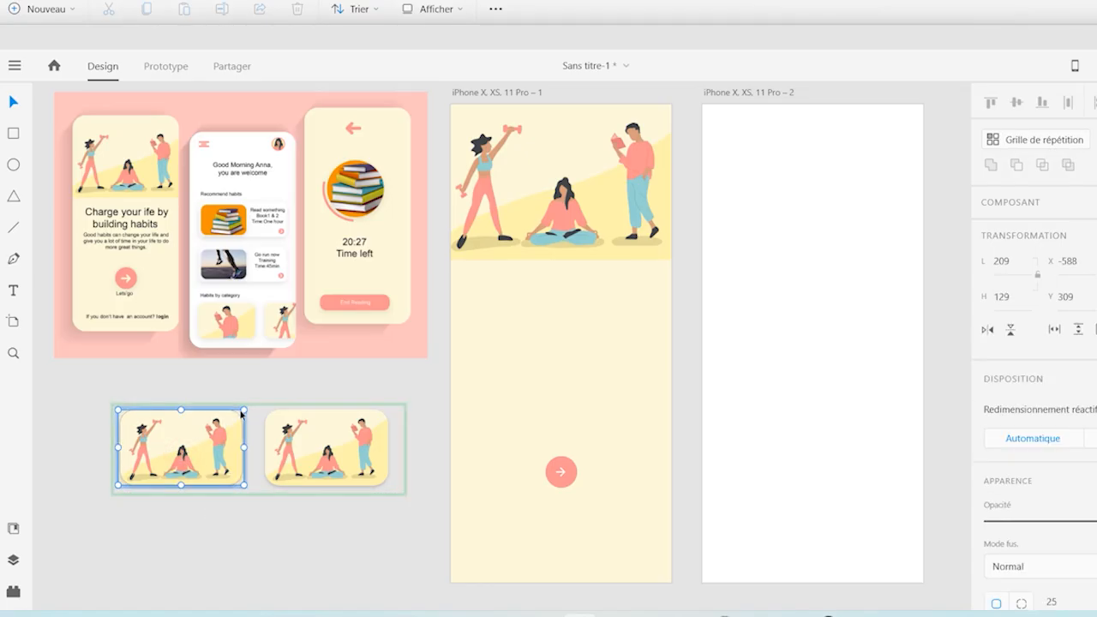
pyautogui.moveTo(244, 410); pyautogui.dragTo(318, 367)
pyautogui.moveTo(260, 414); pyautogui.dragTo(186, 446)
pyautogui.click(307, 515)
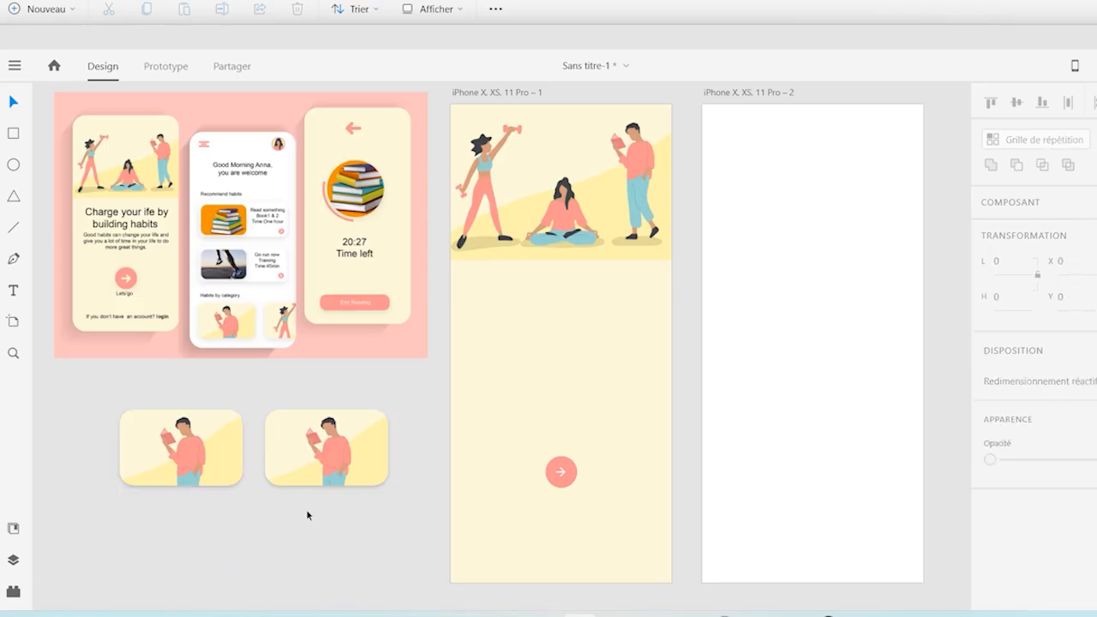
# Undo the resize of the second card, ungroup the repeat grid and select the second card within its cell
pyautogui.click(355, 431)
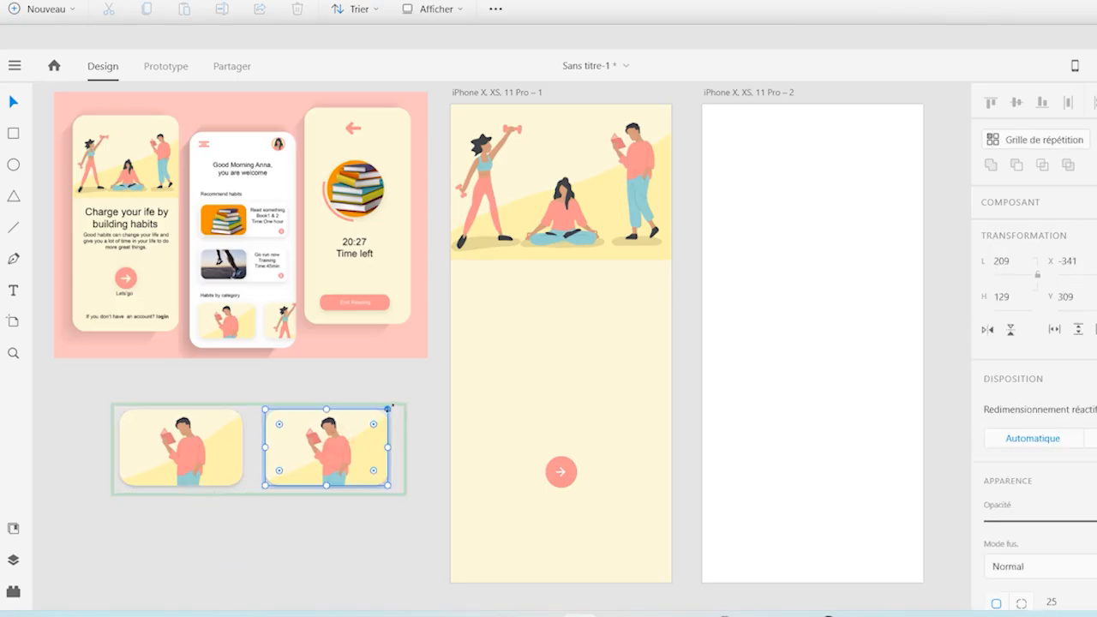
pyautogui.moveTo(389, 408)
pyautogui.mouseDown()
pyautogui.moveTo(419, 391)
pyautogui.moveTo(377, 417)
pyautogui.moveTo(391, 408)
pyautogui.mouseUp()
pyautogui.hotkey('ctrl', 'z')
pyautogui.click(1054, 139)
pyautogui.click(317, 469)
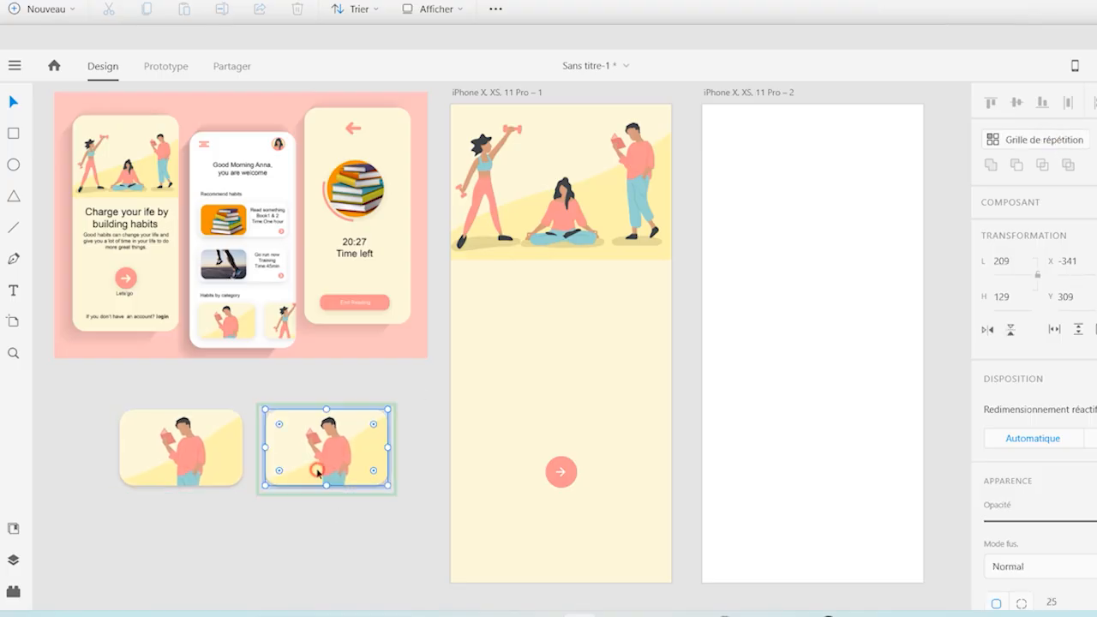
# Try to shrink the second card to about 175 by 109 and shift its image to frame the woman with the dumbbell
pyautogui.moveTo(387, 410)
pyautogui.mouseDown()
pyautogui.moveTo(433, 382)
pyautogui.moveTo(378, 416)
pyautogui.mouseUp()
pyautogui.hotkey('ctrl', 'v')
pyautogui.moveTo(327, 461); pyautogui.dragTo(446, 468)
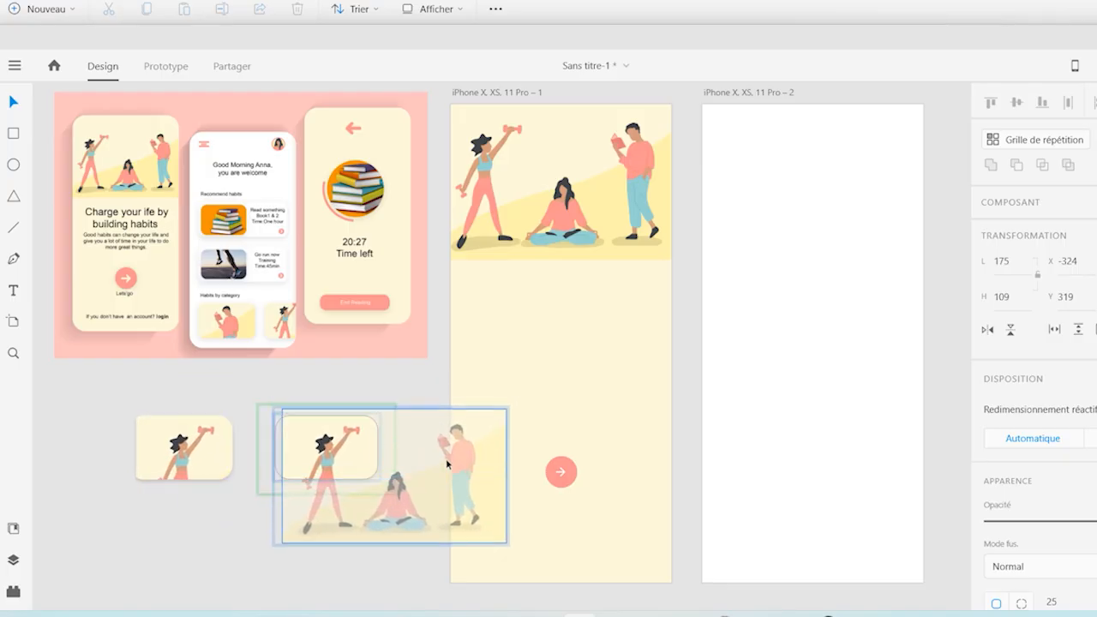
pyautogui.click(206, 516)
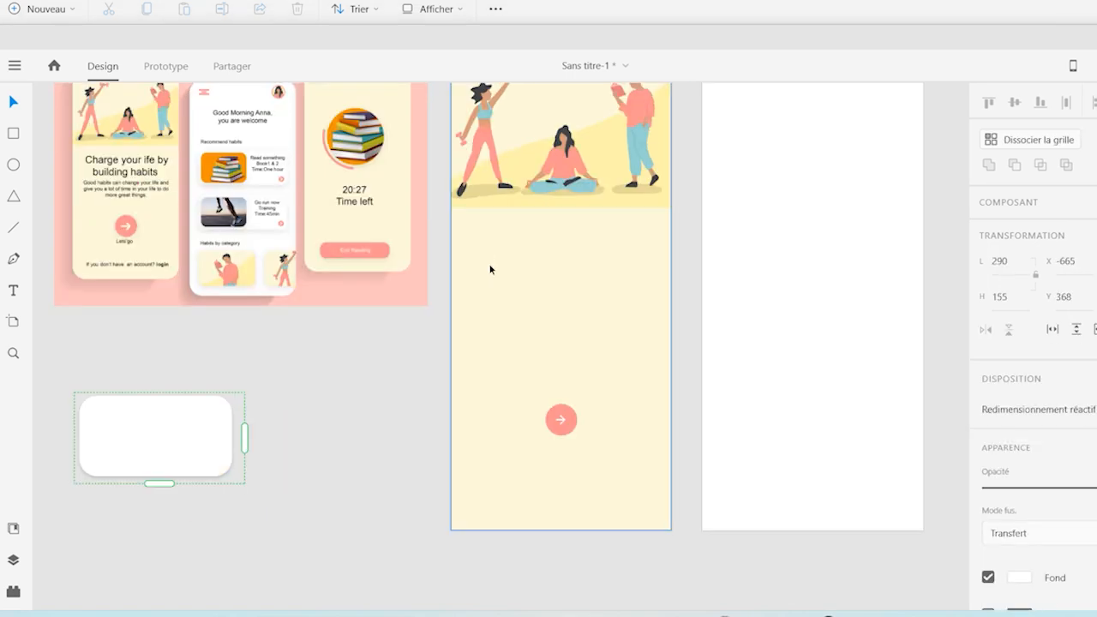
# Extend the repeat grid to two cards side by side and fill them with the CMSCover-2 image from folder 7
pyautogui.moveTo(244, 437); pyautogui.dragTo(419, 438)
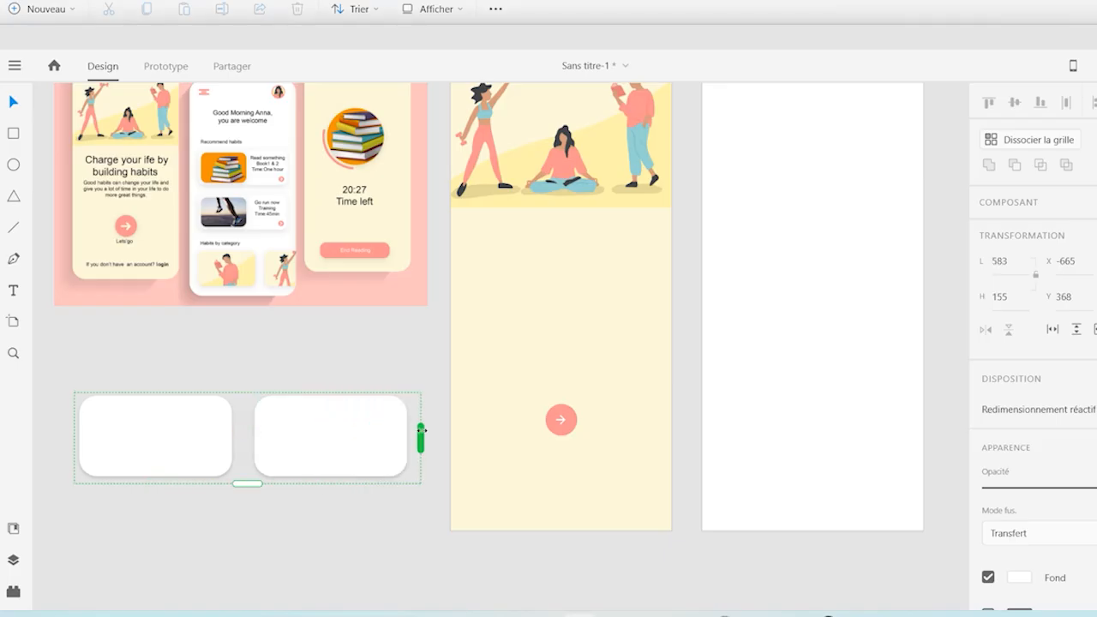
pyautogui.doubleClick(195, 449)
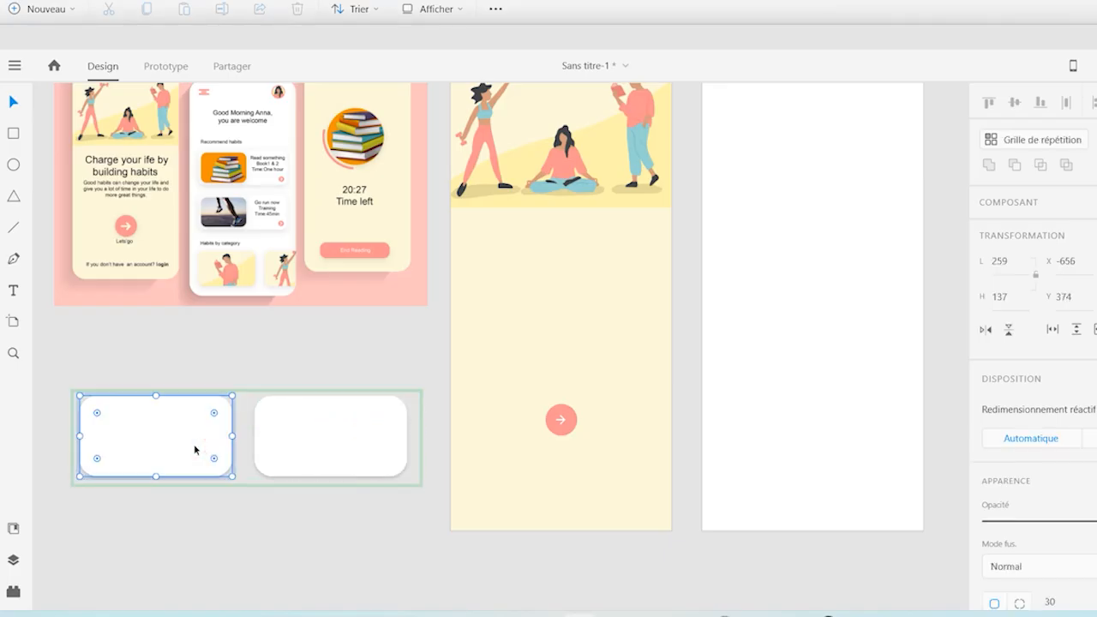
pyautogui.moveTo(648, 612)
pyautogui.click(739, 566)
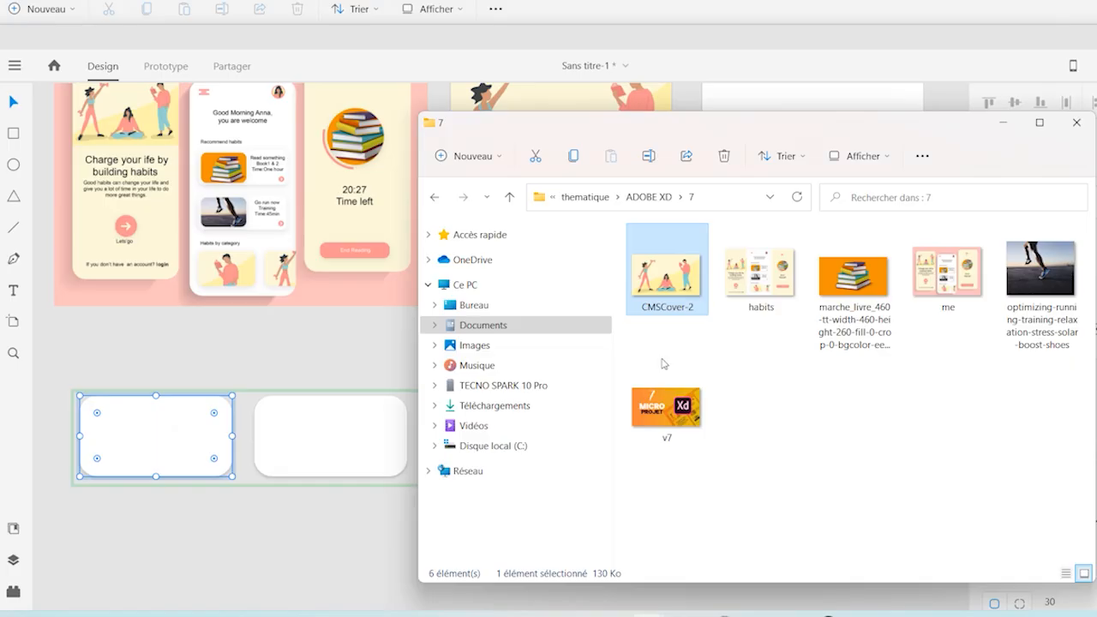
pyautogui.doubleClick(674, 288)
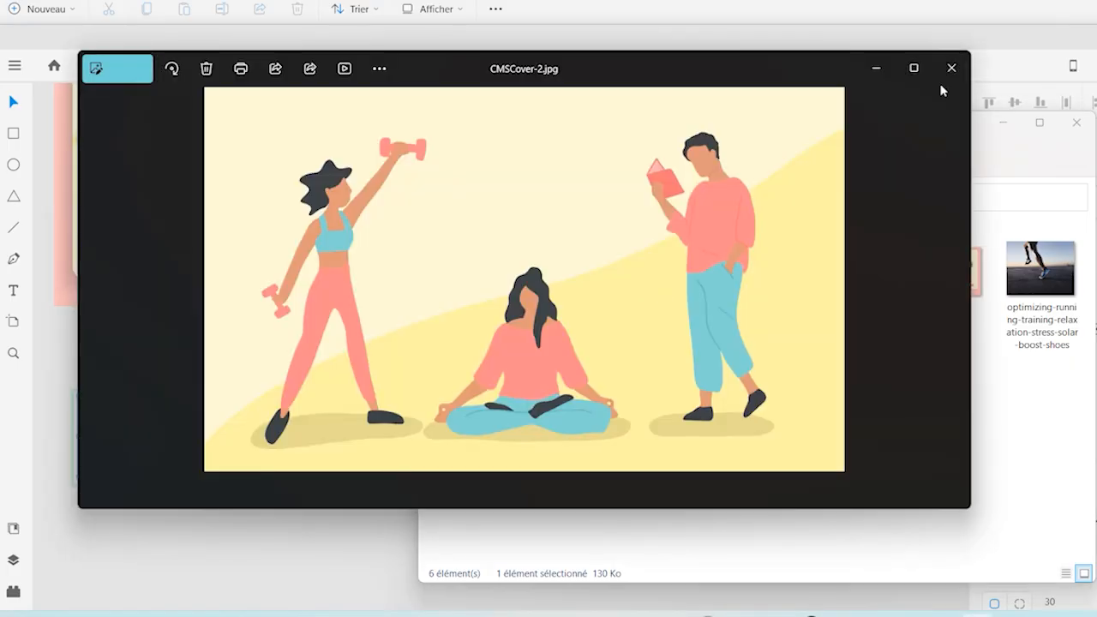
pyautogui.click(950, 66)
pyautogui.moveTo(668, 287); pyautogui.dragTo(171, 446)
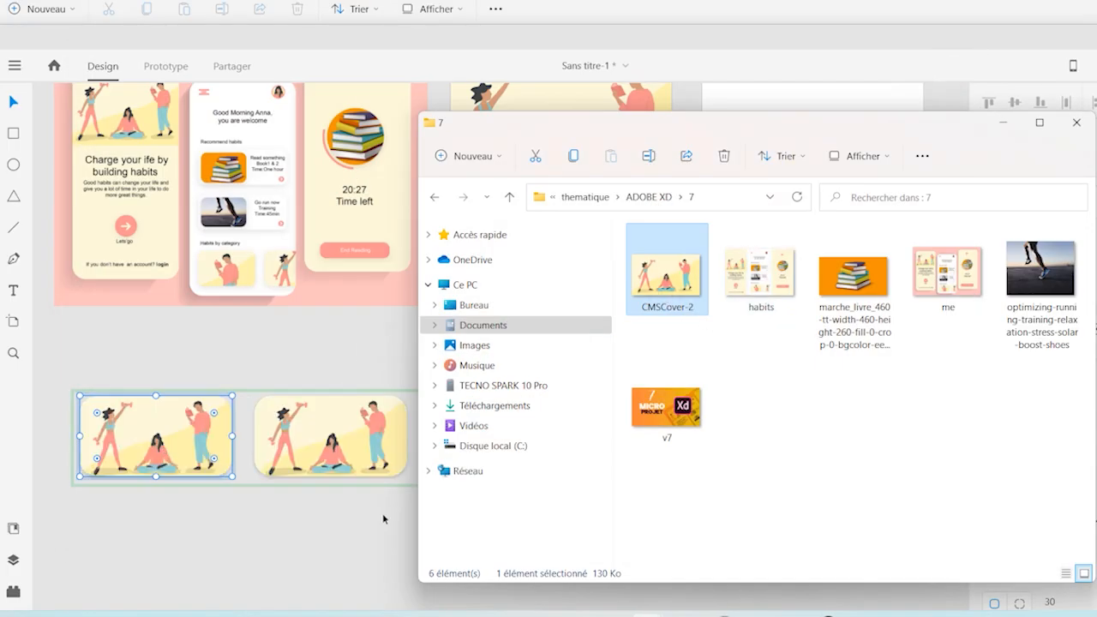
pyautogui.click(1002, 123)
# Ungroup the repeat grid and move the second card to X -348, Y 417, apart from the first card
pyautogui.click(386, 467)
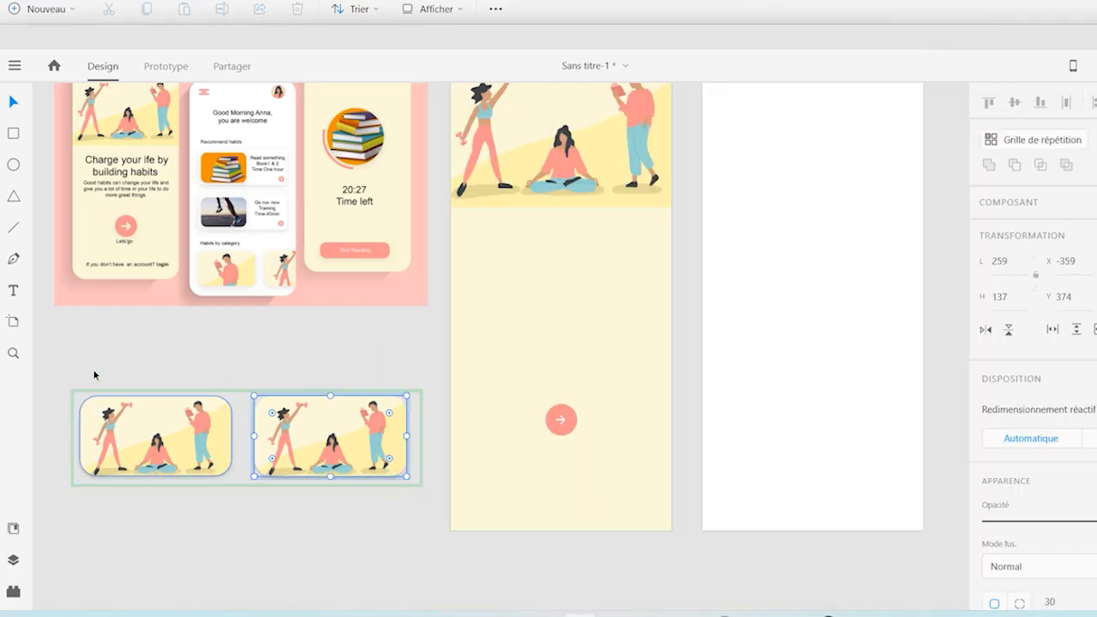
pyautogui.press('Escape')
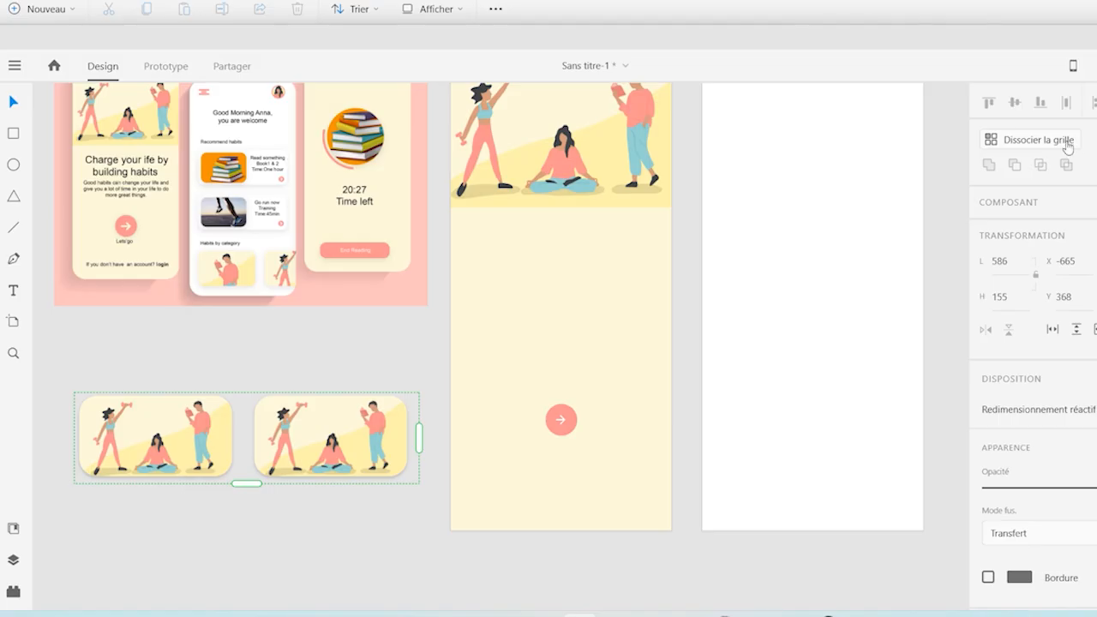
pyautogui.click(1063, 143)
pyautogui.click(352, 516)
pyautogui.moveTo(340, 461); pyautogui.dragTo(346, 487)
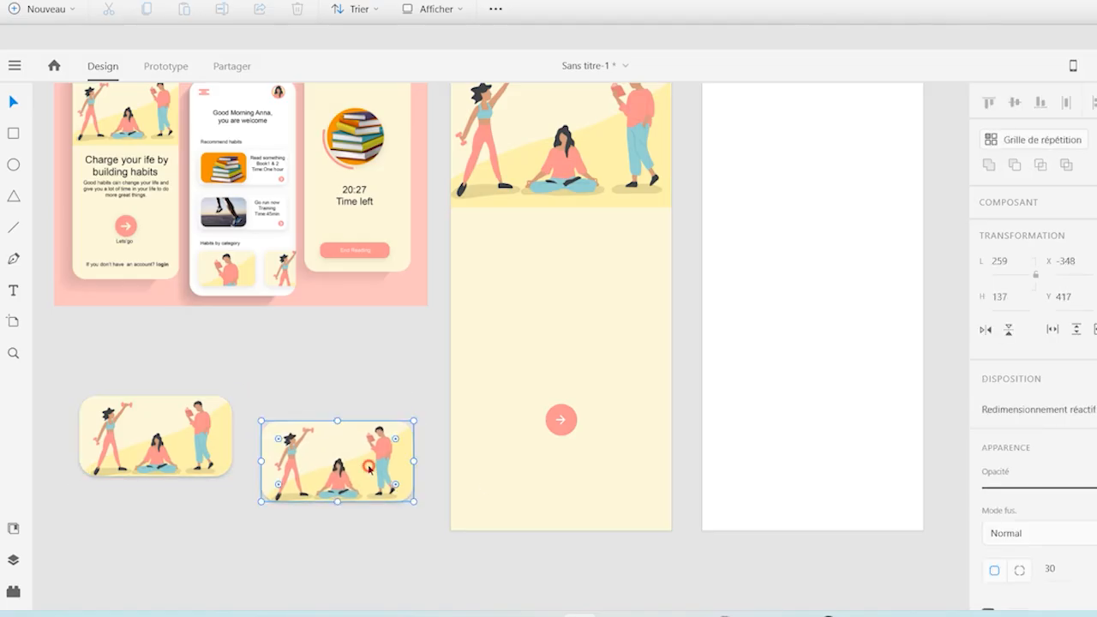
# Enlarge the image inside the second card and shift it toward the woman with the dumbbells
pyautogui.doubleClick(368, 469)
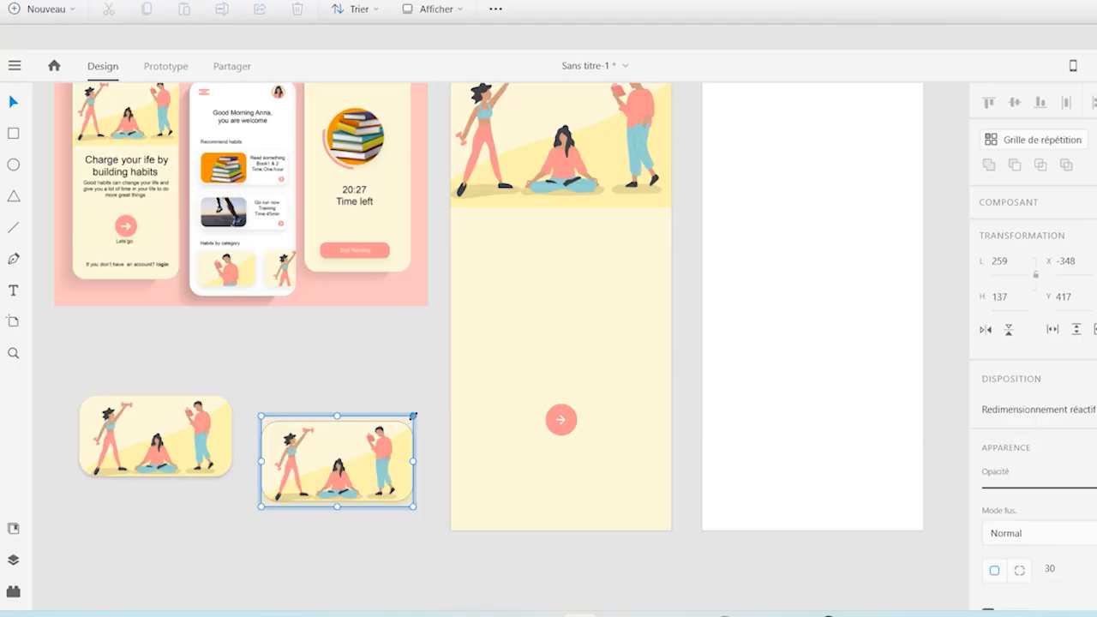
pyautogui.moveTo(413, 416); pyautogui.dragTo(483, 370)
pyautogui.moveTo(367, 443); pyautogui.dragTo(417, 488)
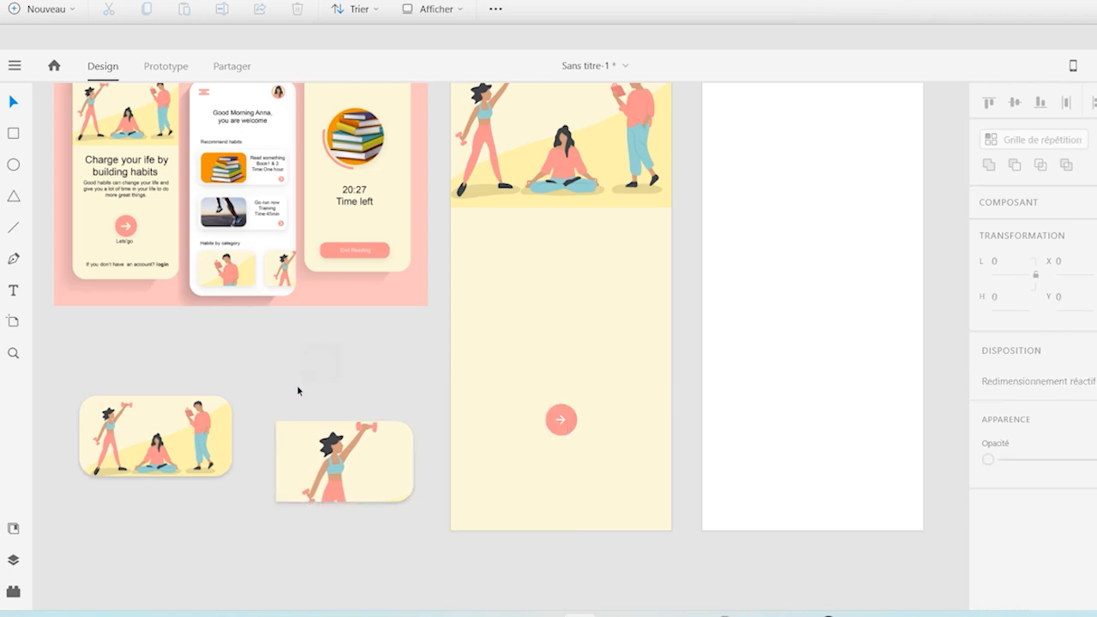
pyautogui.click(346, 468)
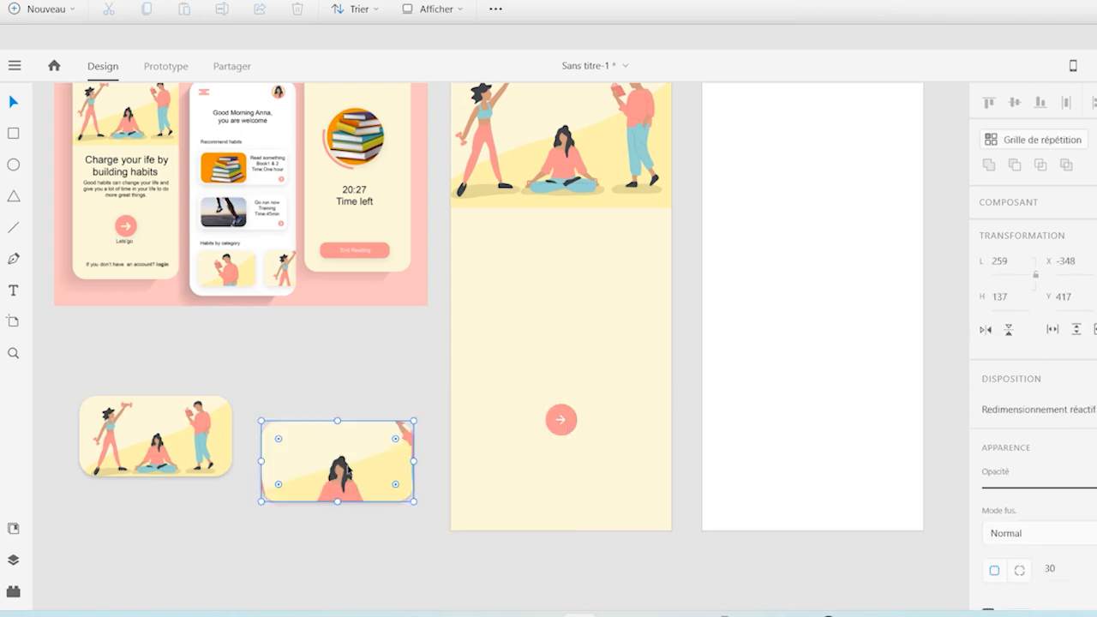
pyautogui.doubleClick(348, 469)
pyautogui.moveTo(335, 470); pyautogui.dragTo(387, 500)
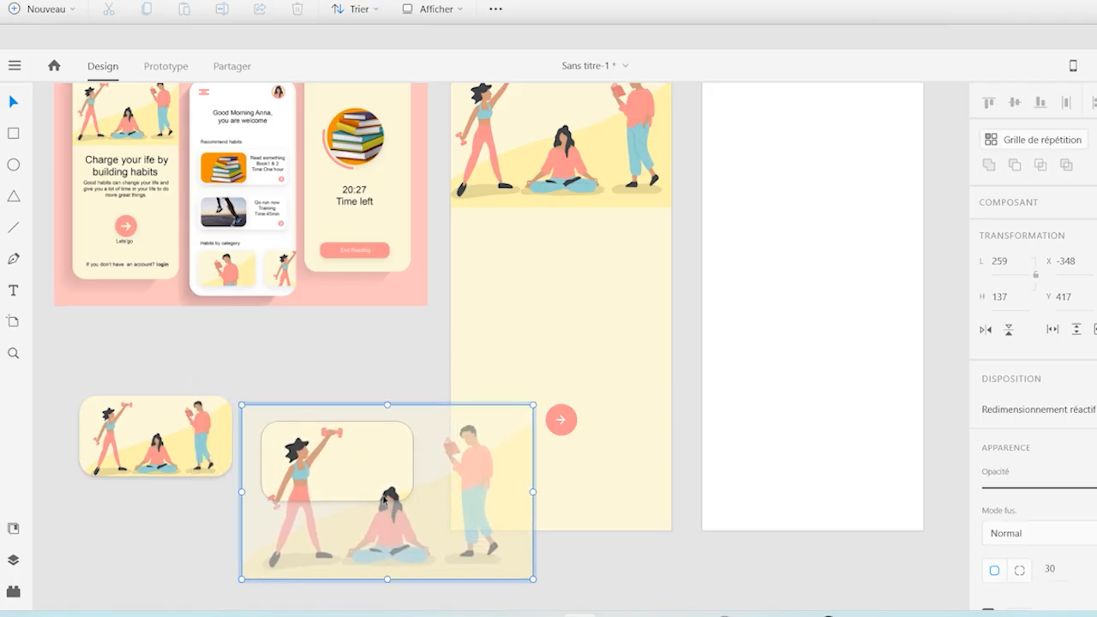
pyautogui.click(320, 306)
# Enlarge the second card's image slightly more and position it to frame the woman's upper body and raised dumbbell
pyautogui.click(390, 500)
pyautogui.doubleClick(350, 480)
pyautogui.moveTo(353, 464); pyautogui.dragTo(354, 479)
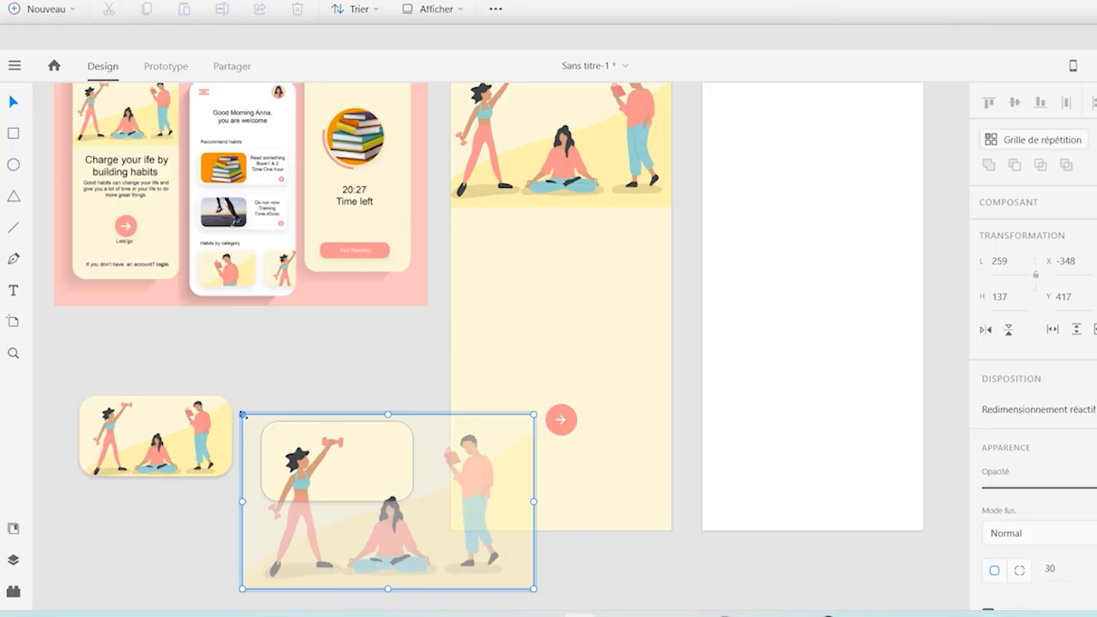
pyautogui.moveTo(242, 415); pyautogui.dragTo(215, 398)
pyautogui.moveTo(334, 465); pyautogui.dragTo(355, 466)
pyautogui.click(271, 361)
# Enlarge and reposition the image inside the first card so it frames the upper body of the man reading
pyautogui.click(171, 446)
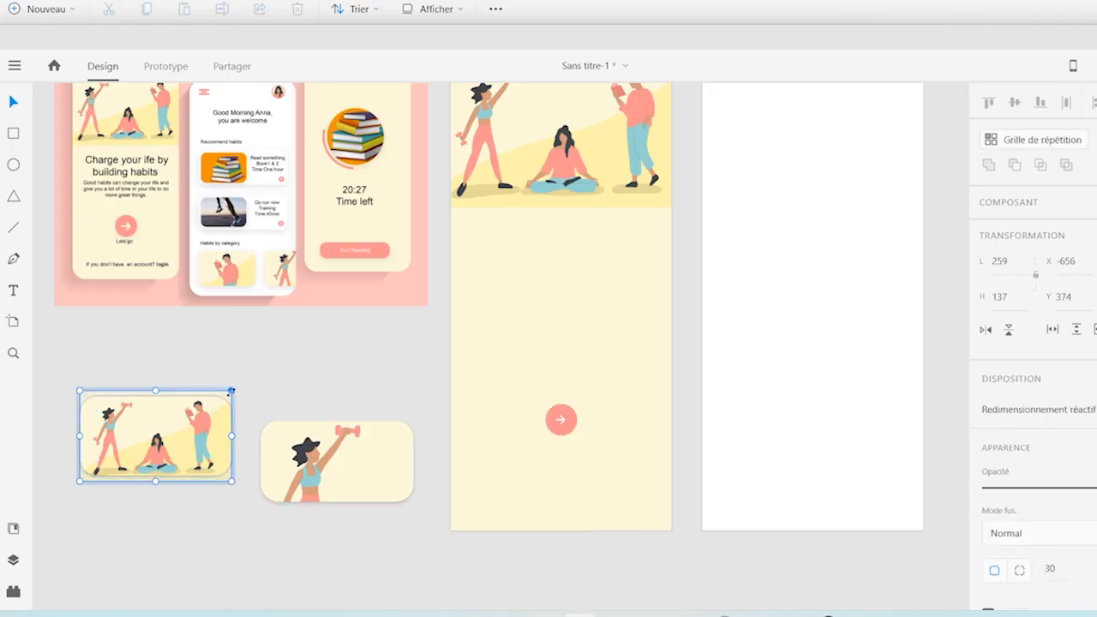
pyautogui.moveTo(232, 390); pyautogui.dragTo(341, 331)
pyautogui.moveTo(286, 383); pyautogui.dragTo(181, 432)
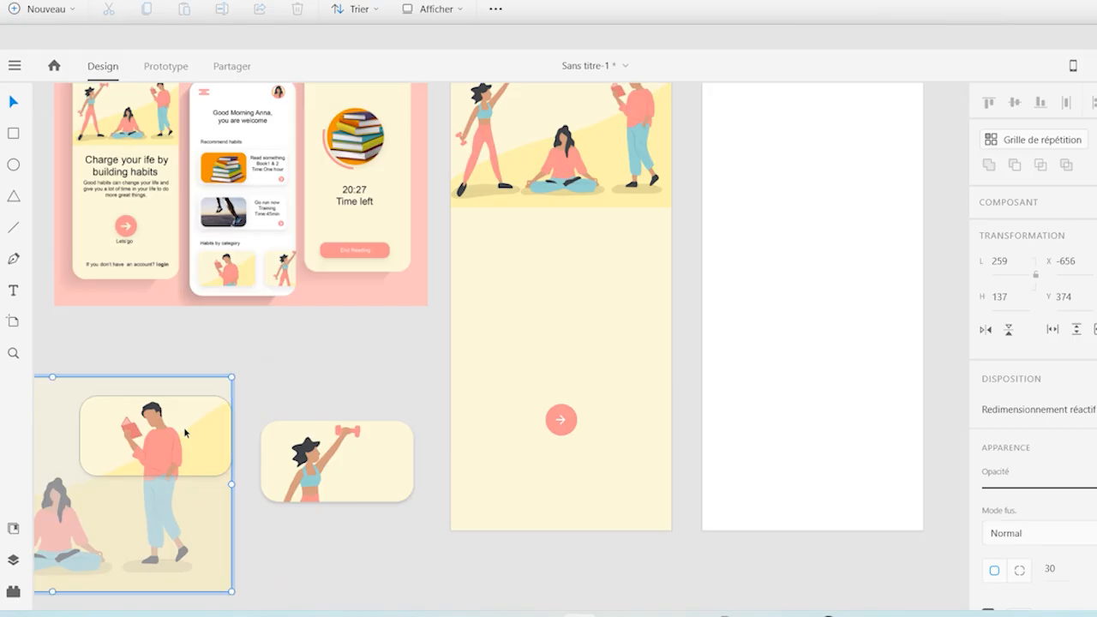
pyautogui.click(272, 374)
# Align the second card level with the first and move both cards onto the second artboard at X 36, Y 587
pyautogui.moveTo(331, 477); pyautogui.dragTo(314, 460)
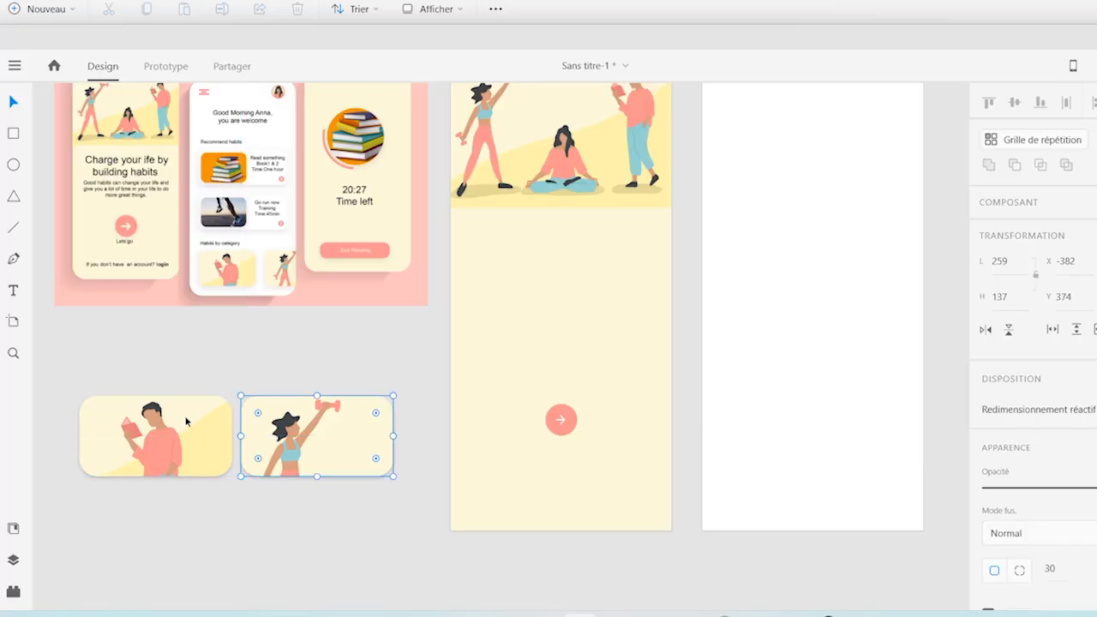
pyautogui.click(83, 378)
pyautogui.moveTo(168, 384); pyautogui.dragTo(321, 486)
pyautogui.moveTo(303, 449); pyautogui.dragTo(945, 453)
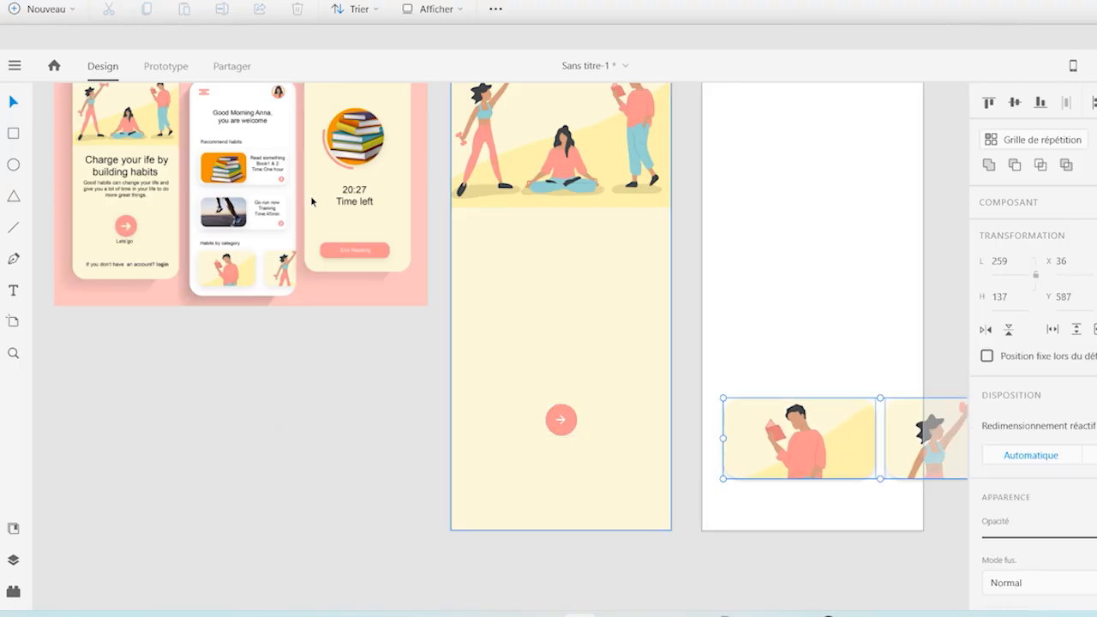
# Draw a rectangle about 379 by 143 below the reference mockup and round its corners to about 43
pyautogui.click(15, 135)
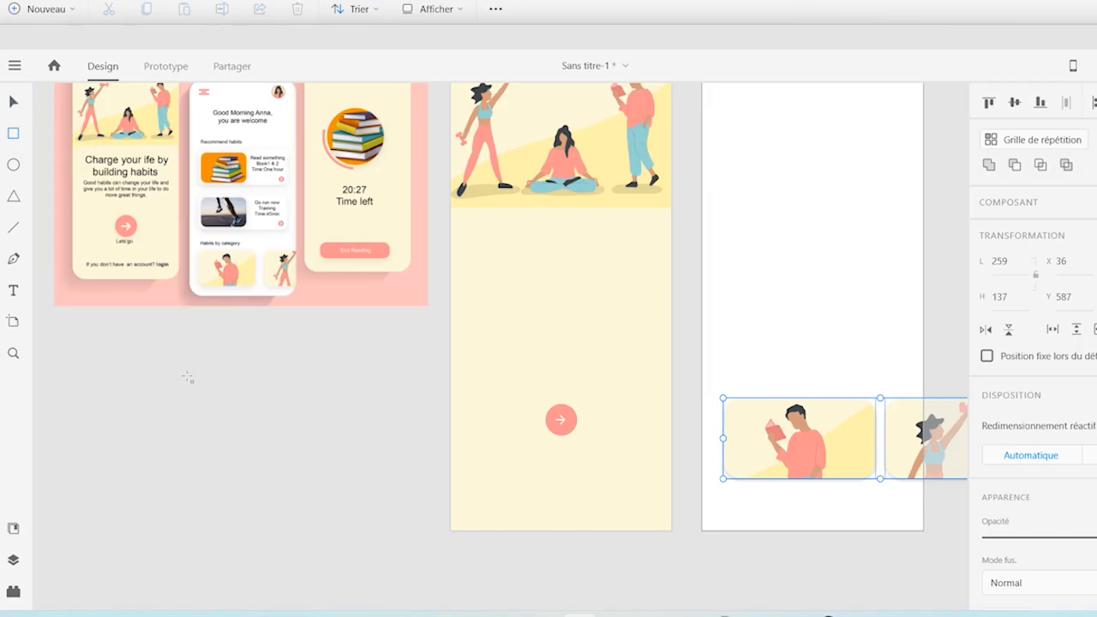
pyautogui.moveTo(137, 366)
pyautogui.mouseDown()
pyautogui.moveTo(201, 420)
pyautogui.moveTo(268, 436)
pyautogui.moveTo(243, 440)
pyautogui.moveTo(339, 437)
pyautogui.moveTo(372, 454)
pyautogui.moveTo(360, 450)
pyautogui.mouseUp()
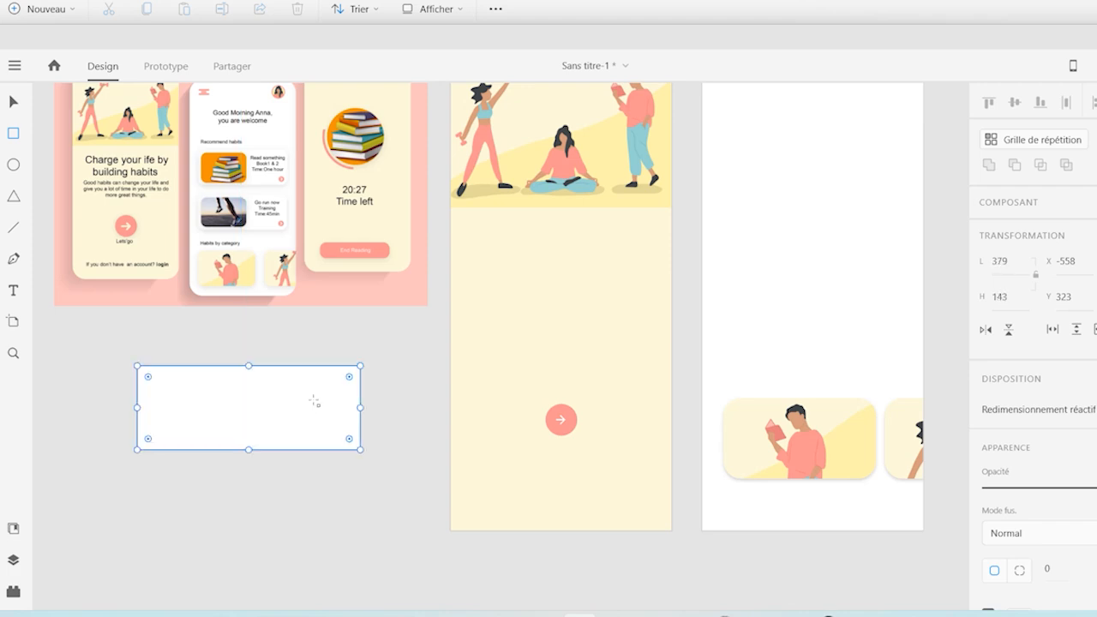
pyautogui.moveTo(350, 378)
pyautogui.mouseDown()
pyautogui.moveTo(326, 387)
pyautogui.moveTo(335, 390)
pyautogui.mouseUp()
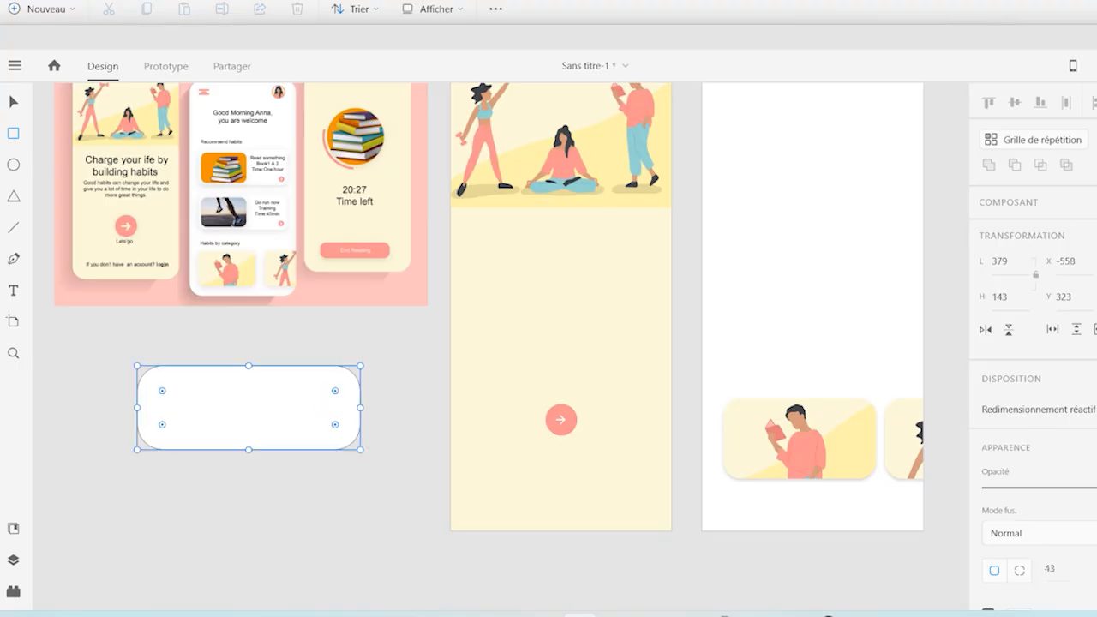
# Remove the border of the rounded rectangle and give it a drop shadow
pyautogui.scroll(-4, 1033, 342)
pyautogui.click(988, 492)
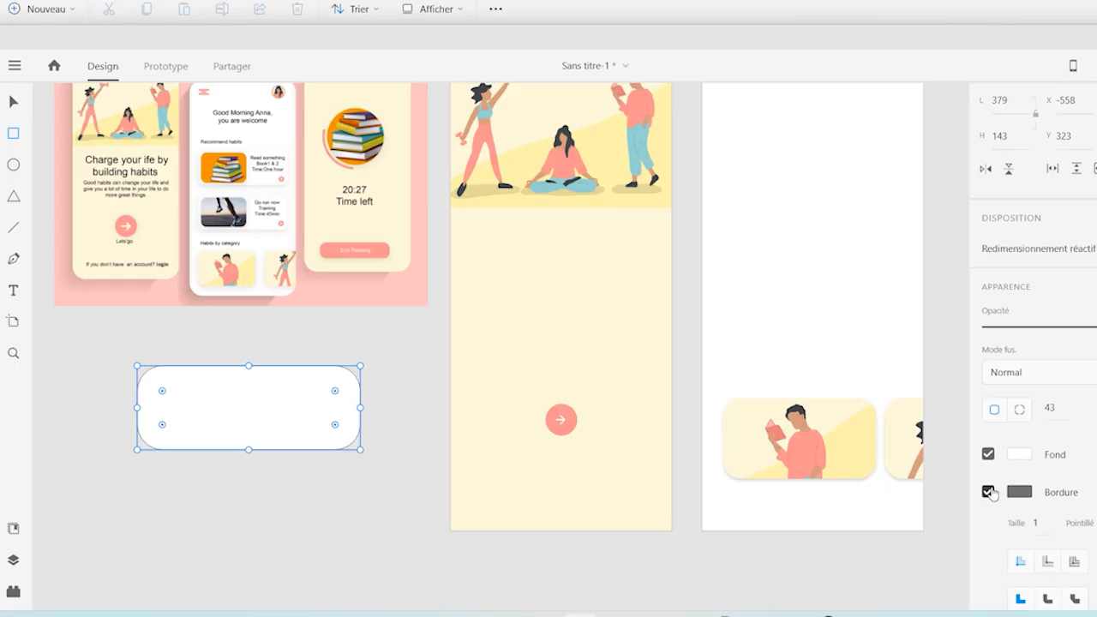
pyautogui.scroll(-1, 994, 493)
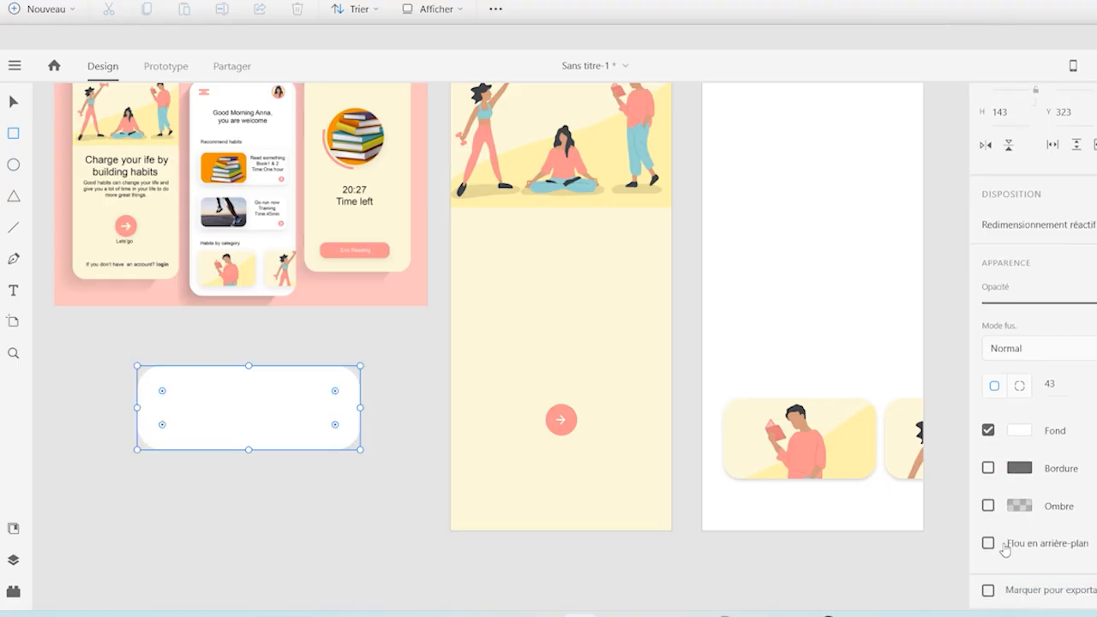
pyautogui.click(988, 505)
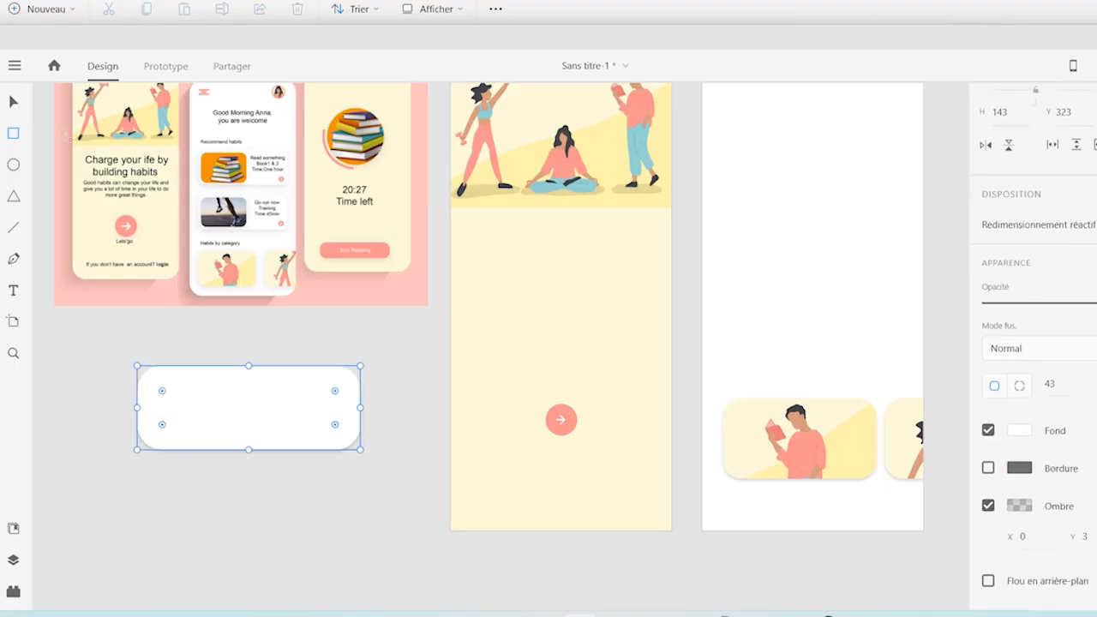
# Reduce the white card to about 341 by 143 with corner radius 33 and place it just below the reference mockup
pyautogui.click(13, 101)
pyautogui.moveTo(294, 403); pyautogui.dragTo(376, 429)
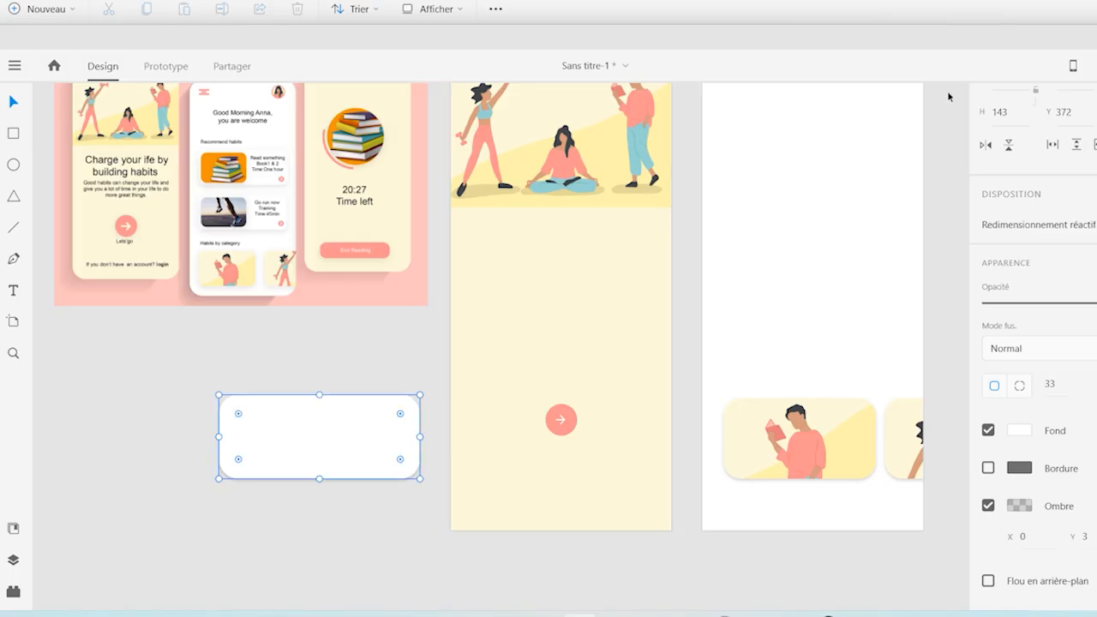
pyautogui.click(959, 118)
pyautogui.scroll(2, 950, 93)
pyautogui.moveTo(384, 502); pyautogui.dragTo(342, 415)
# Draw a rectangle about 137 by 126 below the white card, without a border and with a salmon-red fill
pyautogui.click(14, 137)
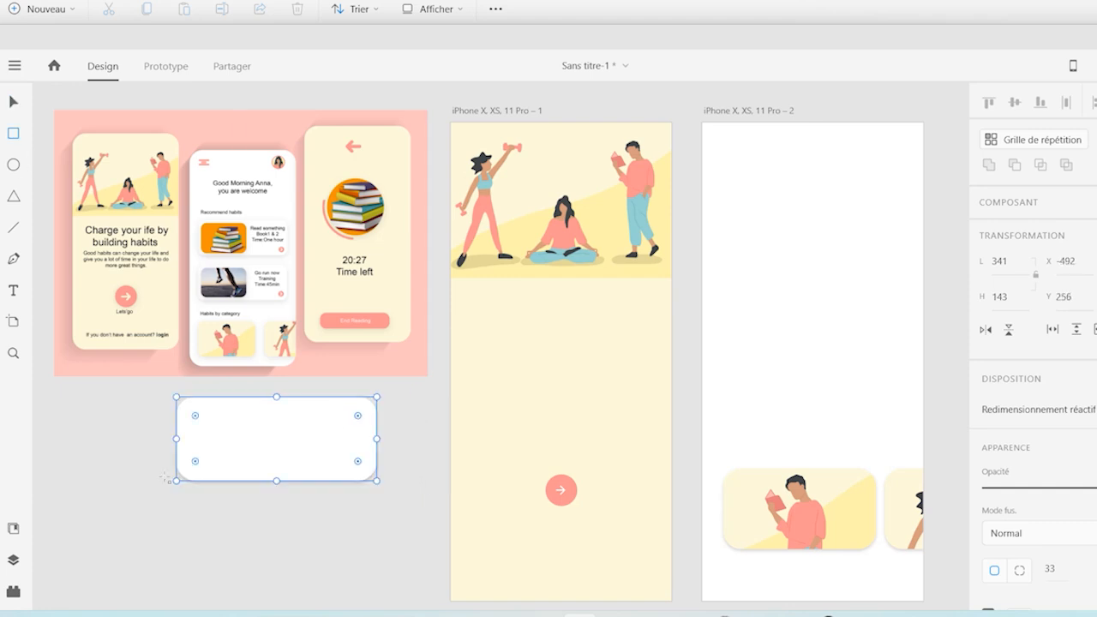
pyautogui.moveTo(129, 507); pyautogui.dragTo(210, 580)
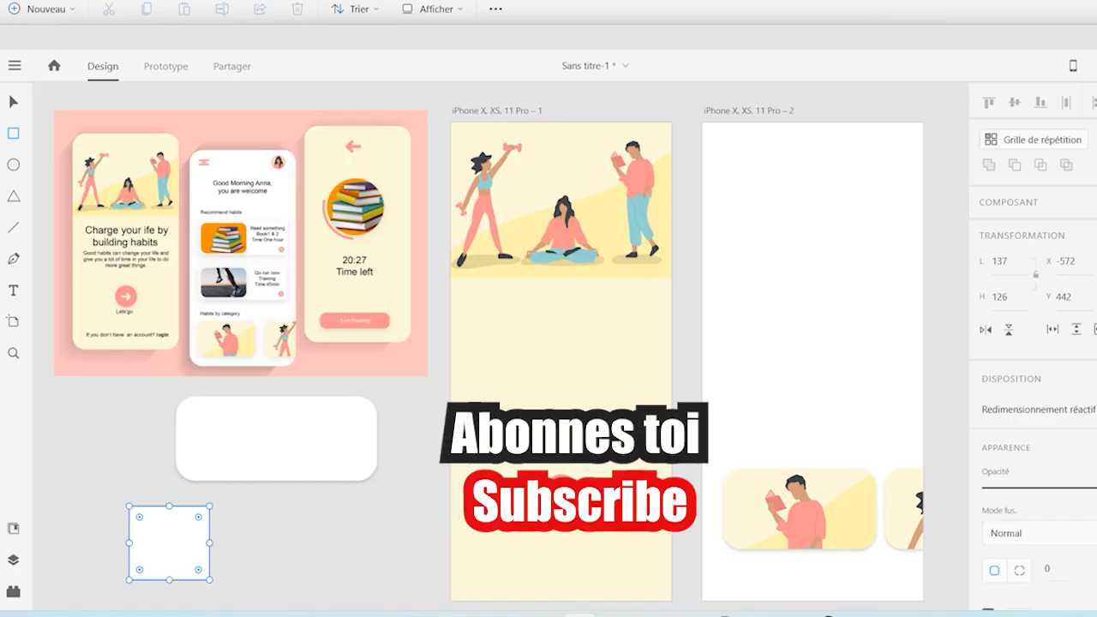
pyautogui.scroll(-3, 1032, 343)
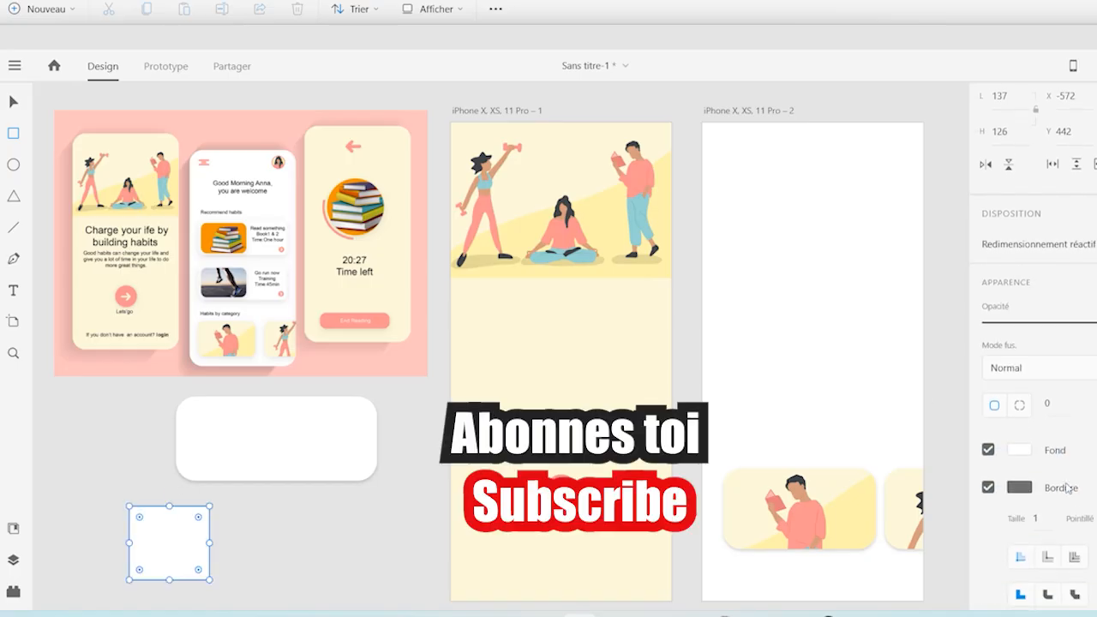
pyautogui.click(988, 487)
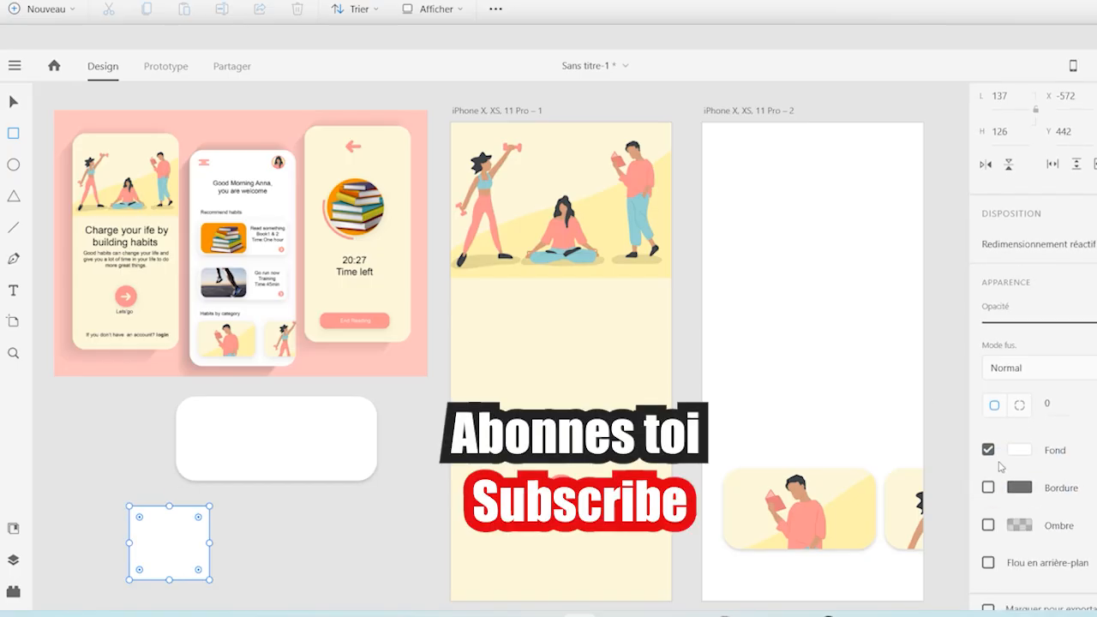
pyautogui.click(1018, 449)
pyautogui.click(834, 376)
# Round the red rectangle's corners to 28 and place it inside the white card, close to its left edge
pyautogui.click(13, 102)
pyautogui.moveTo(161, 541); pyautogui.dragTo(252, 419)
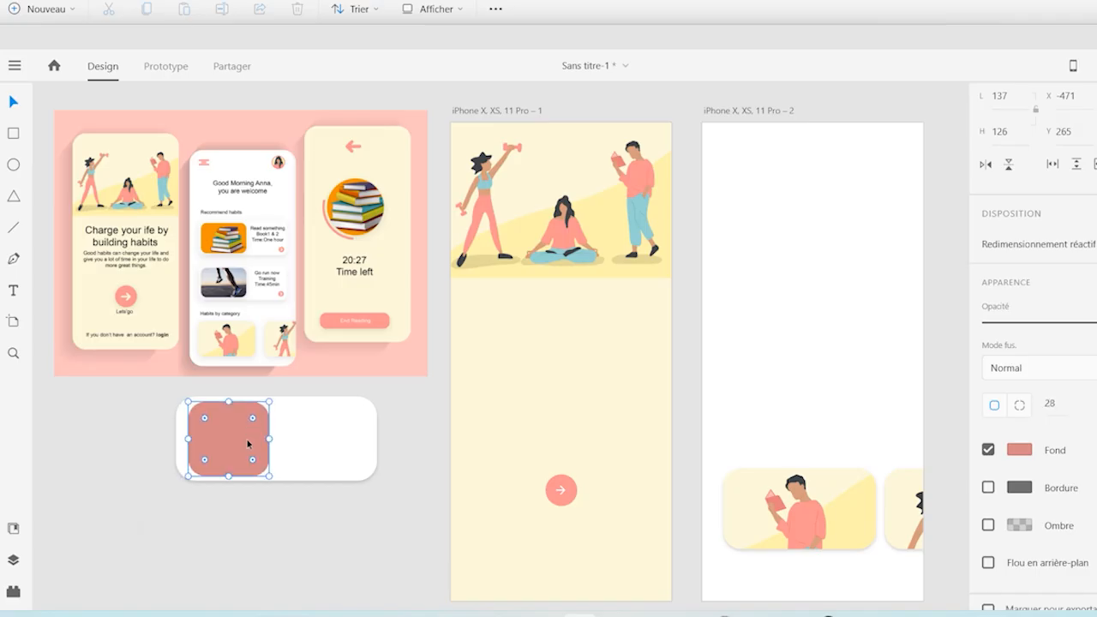
pyautogui.press('Left')
pyautogui.press('Left')
pyautogui.press('Left')
pyautogui.press('Left')
pyautogui.press('Left')
pyautogui.press('Left')
pyautogui.press('Left')
pyautogui.press('Left')
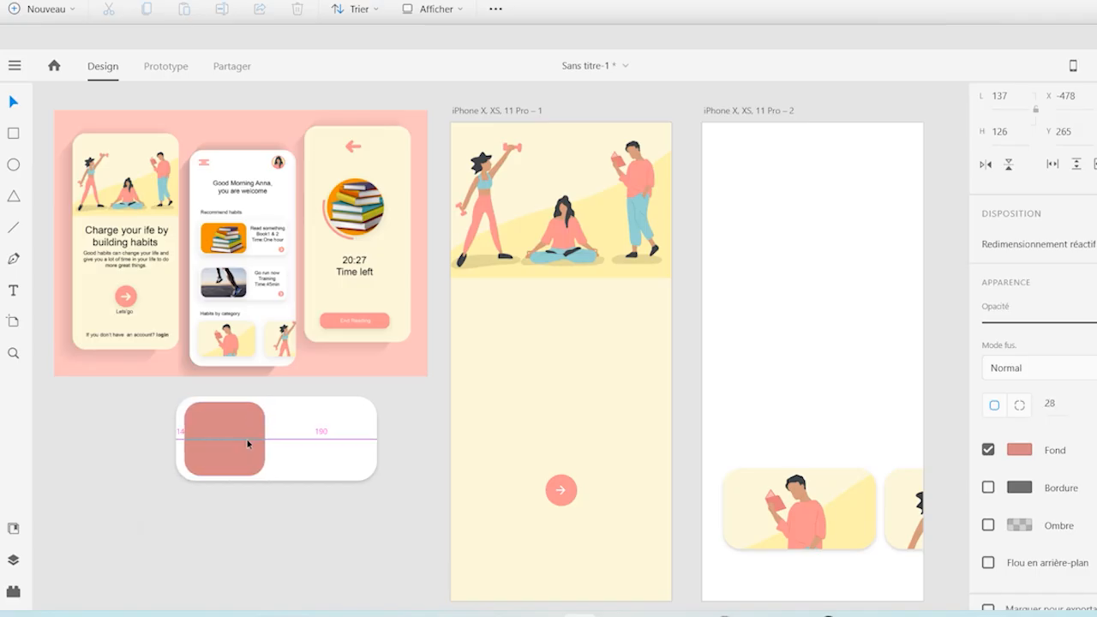
pyautogui.press('Left')
pyautogui.click(289, 504)
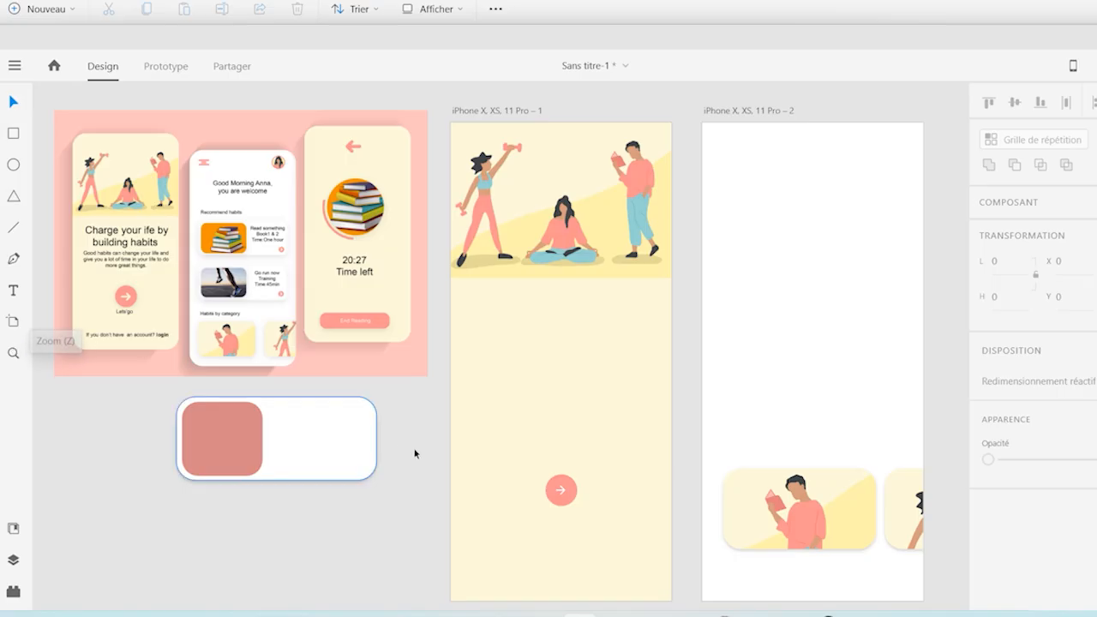
# Copy the round arrow button from the first artboard, shrink it to 28 by 28 and place it in the white card's lower-right corner
pyautogui.click(563, 501)
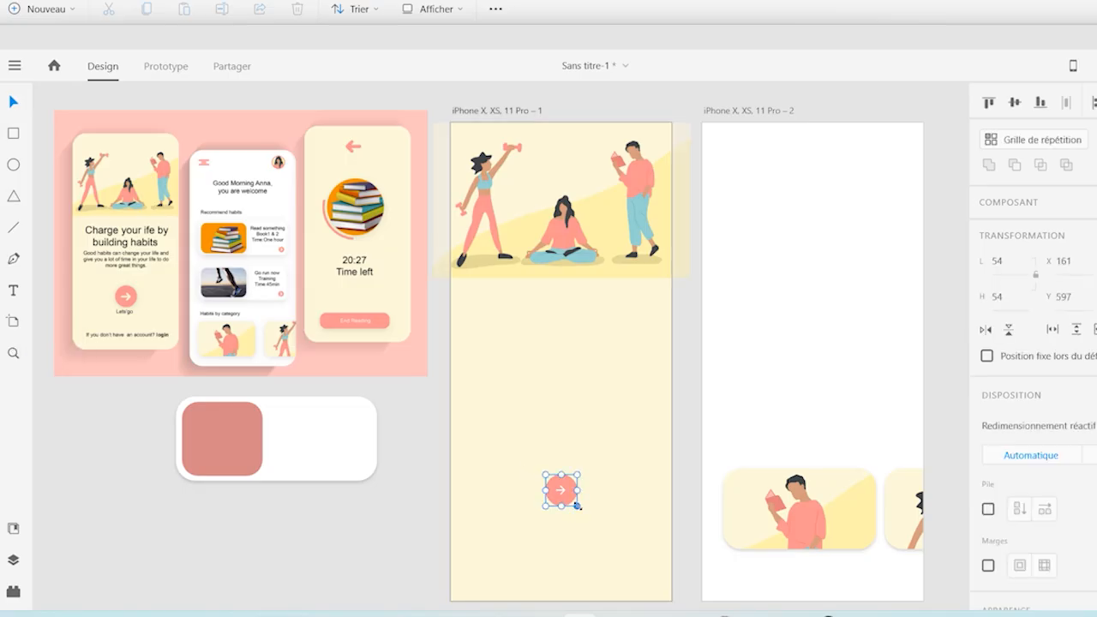
pyautogui.moveTo(570, 504); pyautogui.dragTo(346, 513)
pyautogui.press('Up')
pyautogui.press('Up')
pyautogui.press('Up')
pyautogui.press('Up')
pyautogui.press('Up')
pyautogui.press('Up')
pyautogui.press('Up')
pyautogui.press('Up')
pyautogui.press('Up')
pyautogui.press('Up')
pyautogui.press('Up')
pyautogui.press('Up')
pyautogui.press('Up')
pyautogui.press('Up')
pyautogui.press('Up')
pyautogui.press('Up')
pyautogui.press('Up')
pyautogui.press('Up')
pyautogui.press('Up')
pyautogui.press('Up')
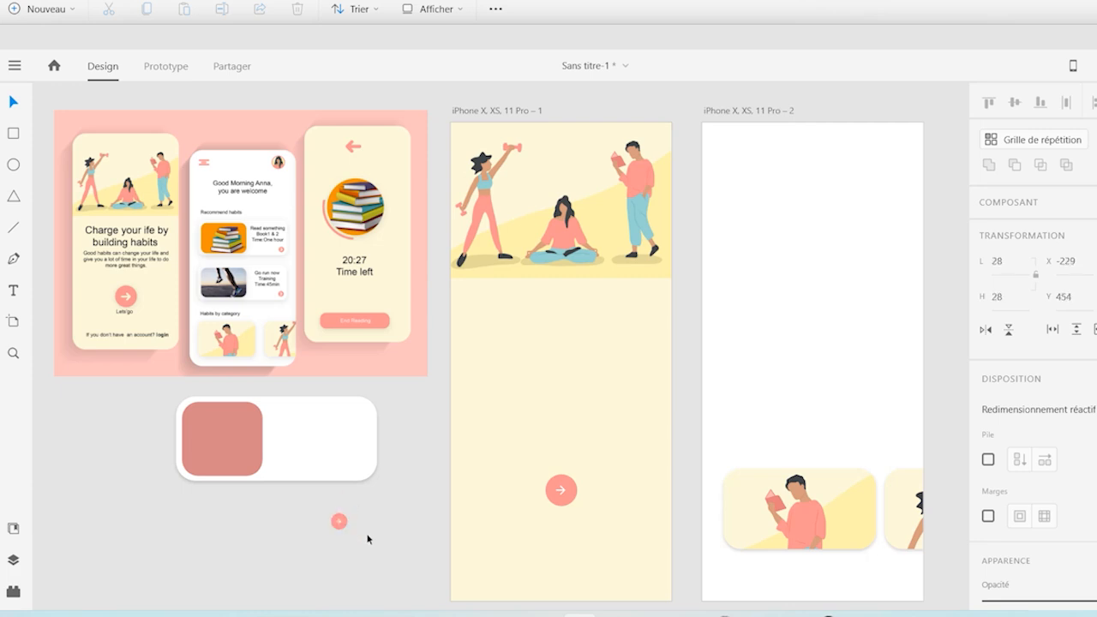
pyautogui.press('Up')
pyautogui.press('Up')
pyautogui.press('Up')
pyautogui.press('Up')
pyautogui.press('Up')
pyautogui.press('Up')
pyautogui.press('Up')
pyautogui.press('Up')
pyautogui.press('Up')
pyautogui.press('Up')
pyautogui.press('Up')
pyautogui.press('Up')
pyautogui.press('Up')
pyautogui.press('Up')
pyautogui.press('Up')
pyautogui.press('Up')
pyautogui.press('Up')
pyautogui.press('Up')
pyautogui.press('Up')
pyautogui.press('Up')
pyautogui.press('Right')
pyautogui.press('Right')
pyautogui.press('Right')
pyautogui.press('Right')
pyautogui.press('Right')
pyautogui.press('Right')
pyautogui.press('Right')
pyautogui.press('Right')
pyautogui.press('Right')
pyautogui.press('Right')
pyautogui.press('Right')
pyautogui.press('Right')
pyautogui.press('Right')
pyautogui.press('Right')
pyautogui.press('Right')
pyautogui.press('Right')
pyautogui.press('Right')
pyautogui.press('Right')
pyautogui.press('Right')
pyautogui.press('Right')
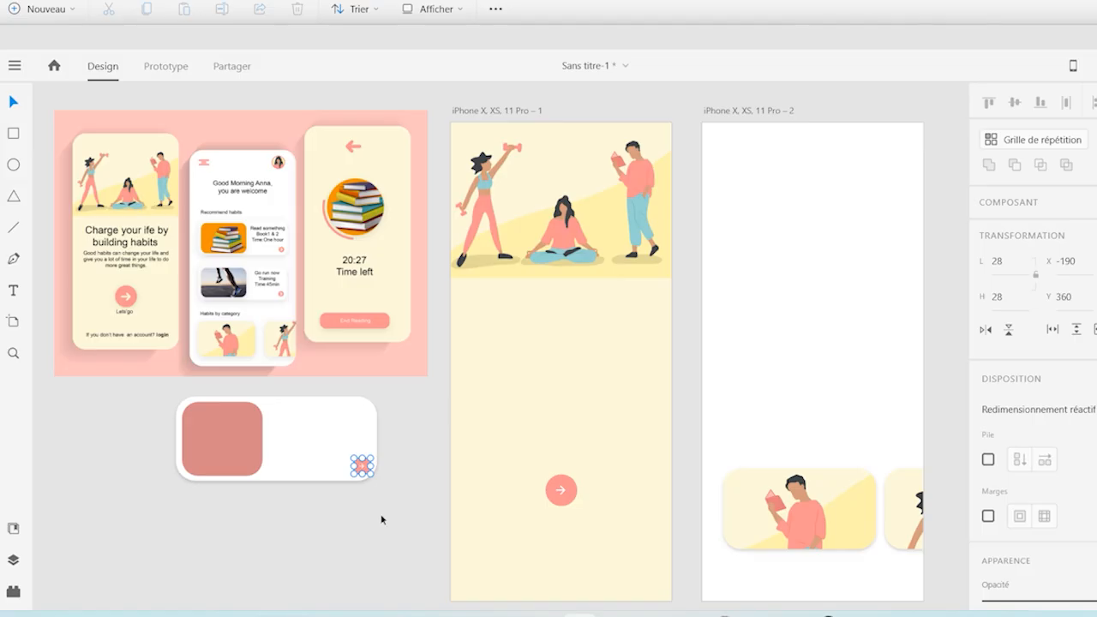
pyautogui.press('Escape')
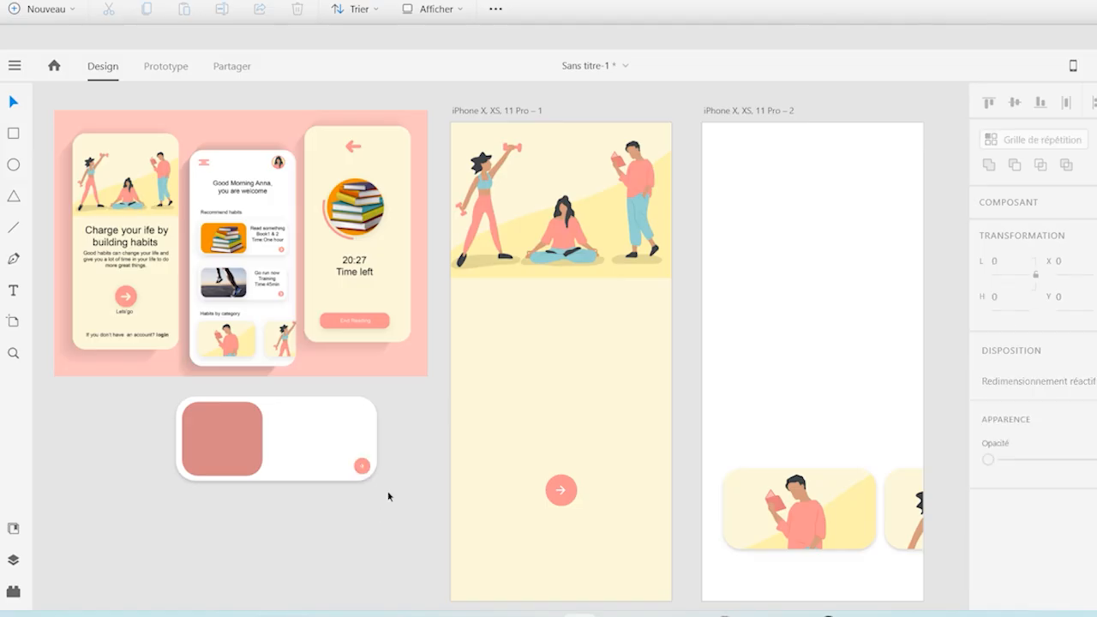
# Turn the white card with its red square and arrow button into a repeat grid of two vertically stacked cards
pyautogui.moveTo(399, 495); pyautogui.dragTo(174, 394)
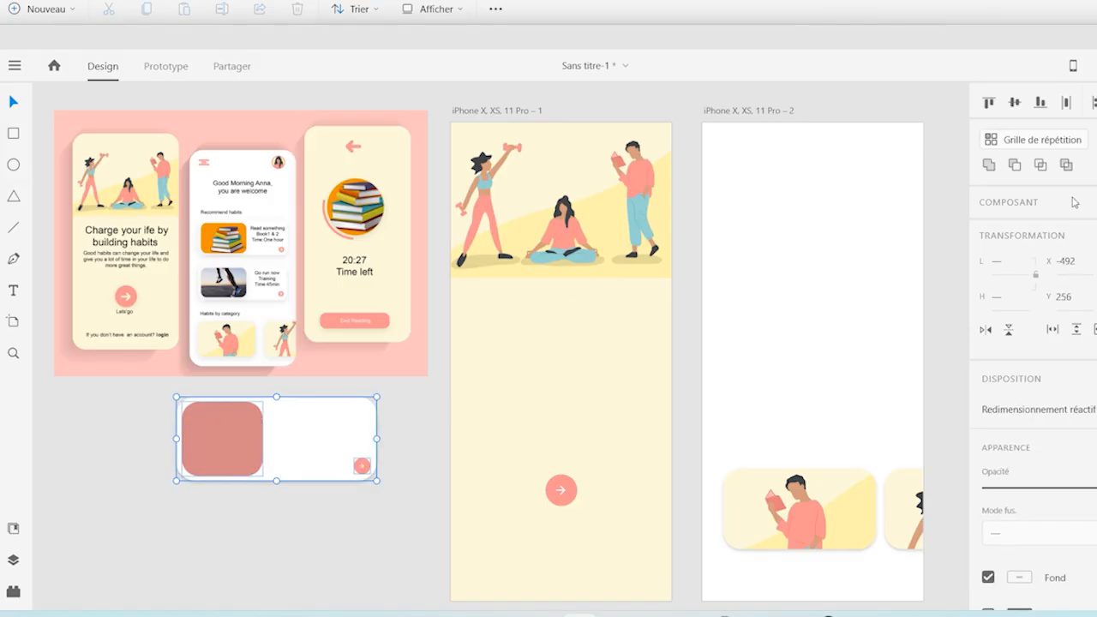
pyautogui.click(1043, 141)
pyautogui.moveTo(276, 488); pyautogui.dragTo(272, 597)
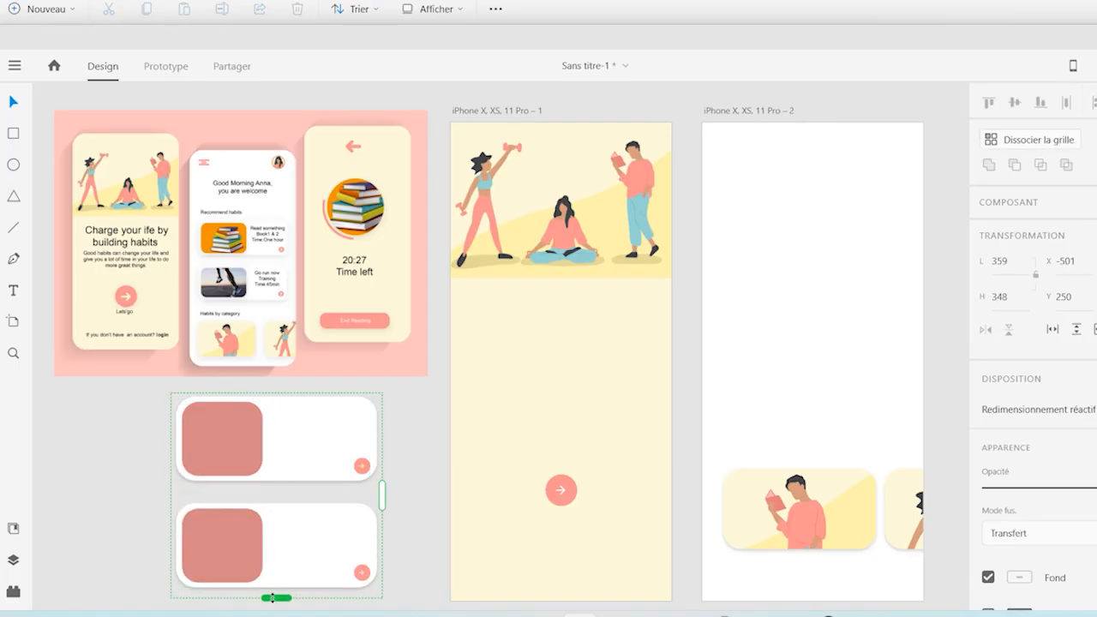
# Fill the repeat grid's red squares with the marche_livre books photo and the running-training photo from folder 7
pyautogui.doubleClick(227, 443)
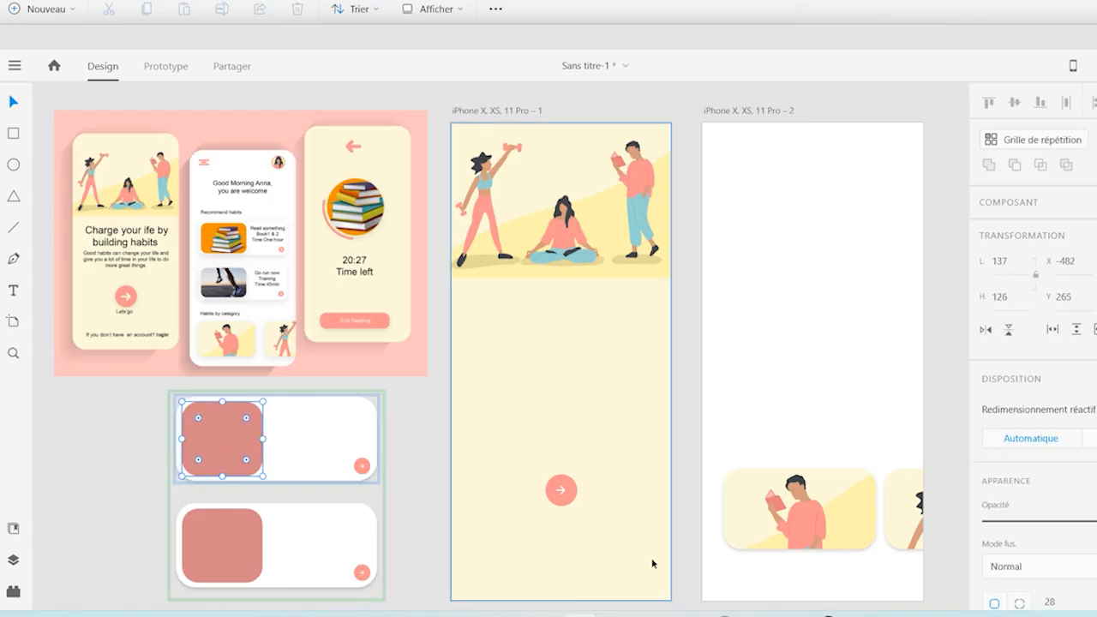
pyautogui.moveTo(648, 613)
pyautogui.click(728, 577)
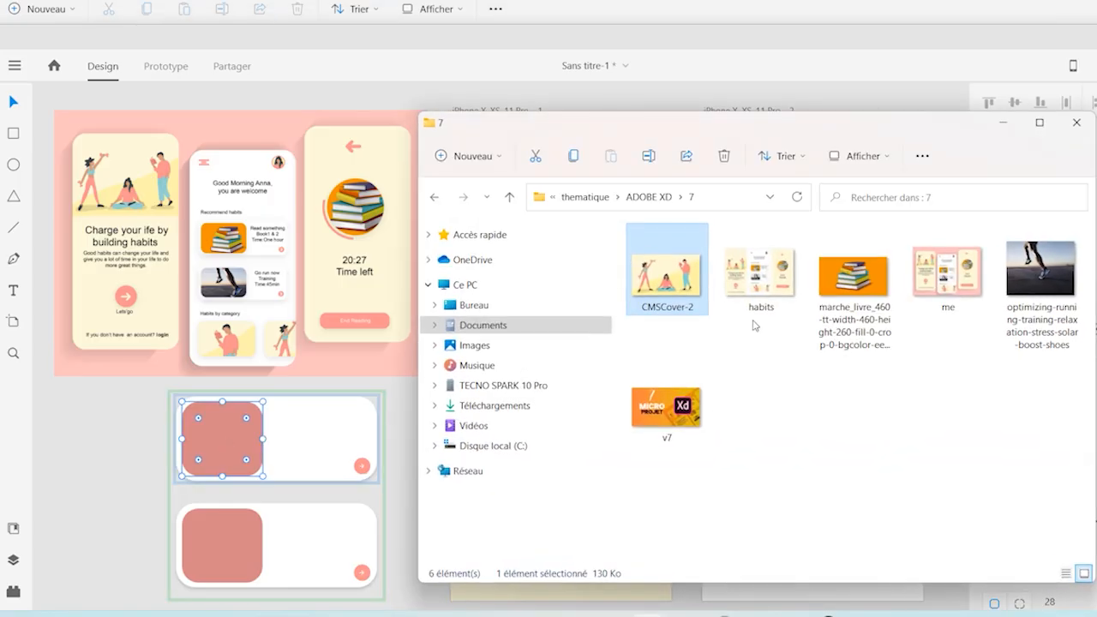
pyautogui.click(853, 333)
pyautogui.keyDown('ctrl'); pyautogui.click(1051, 311); pyautogui.keyUp('ctrl')
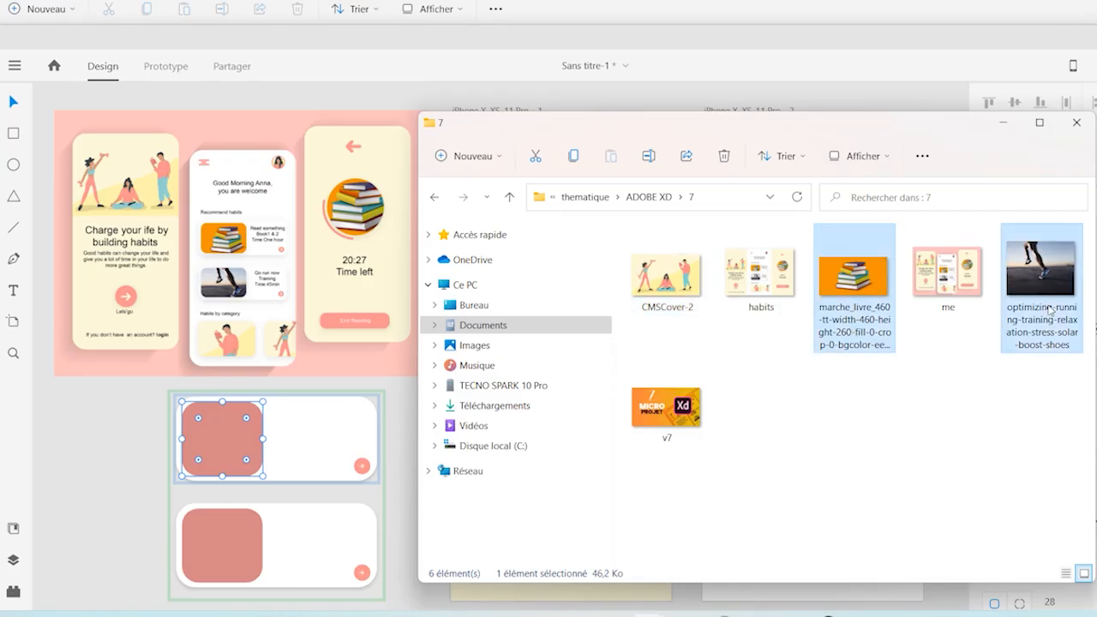
pyautogui.moveTo(867, 297); pyautogui.dragTo(230, 467)
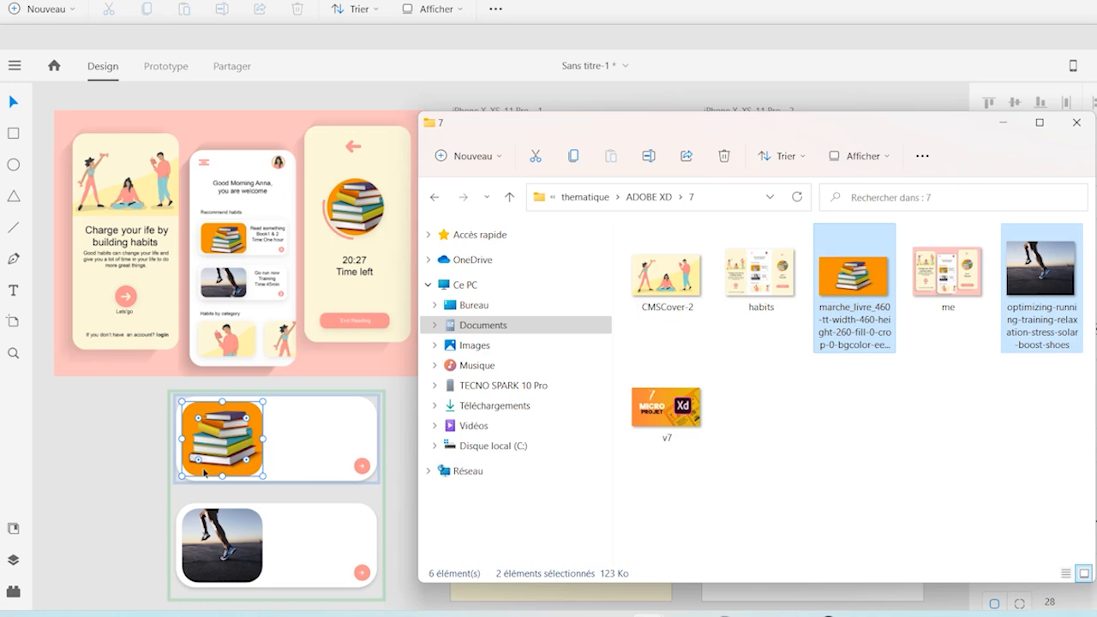
pyautogui.click(130, 509)
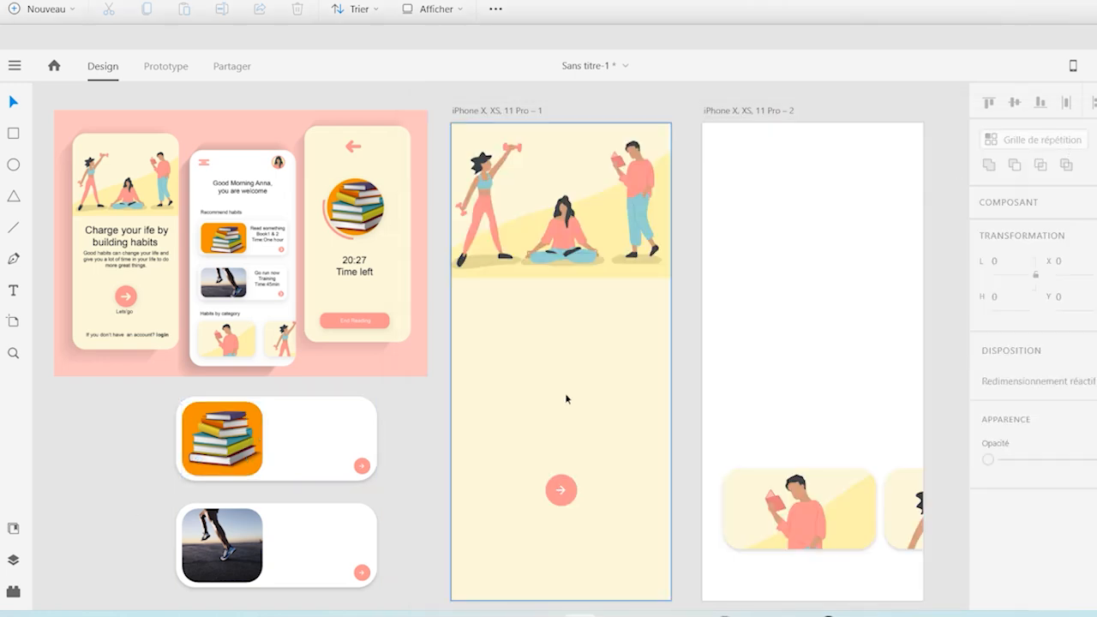
# Move the card grid onto the second artboard, centred horizontally above the category cards at X 8, Y 196
pyautogui.moveTo(327, 456); pyautogui.dragTo(850, 299)
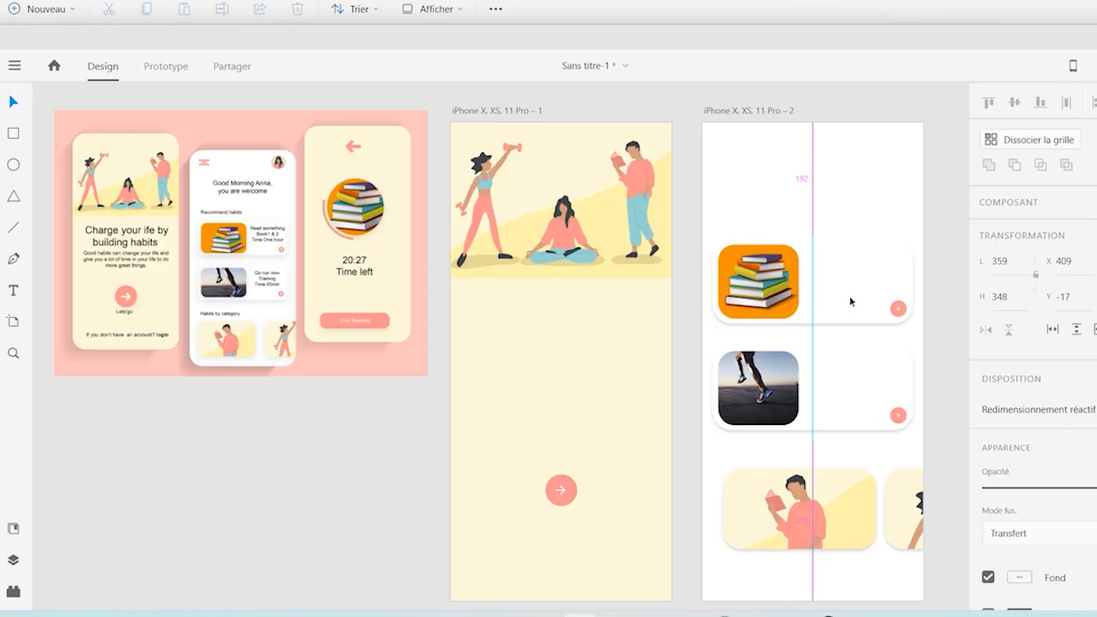
pyautogui.moveTo(850, 301); pyautogui.dragTo(850, 299)
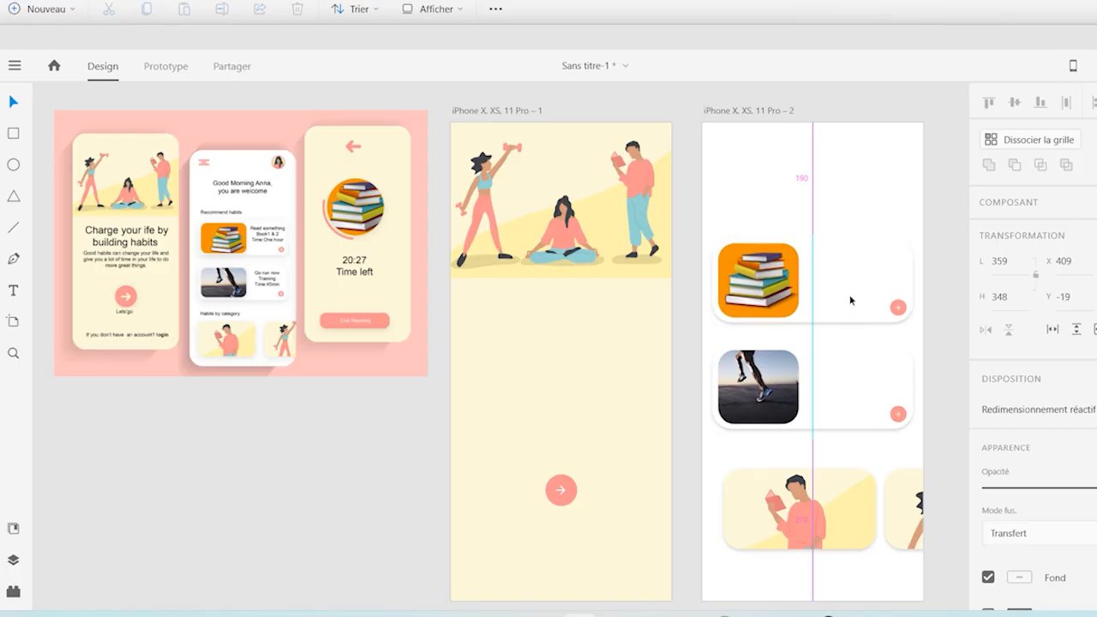
pyautogui.moveTo(850, 299); pyautogui.dragTo(850, 302)
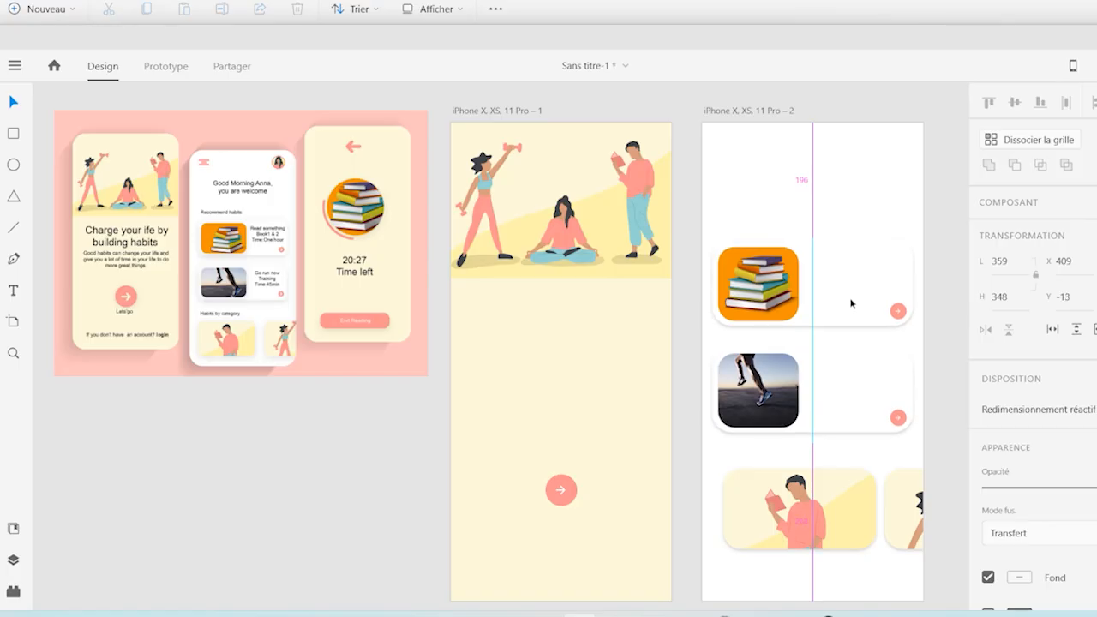
pyautogui.moveTo(851, 302); pyautogui.dragTo(851, 302)
# Place the menu-lines component near the second artboard's upper edge and the person component on the empty canvas below the mockup
pyautogui.click(14, 560)
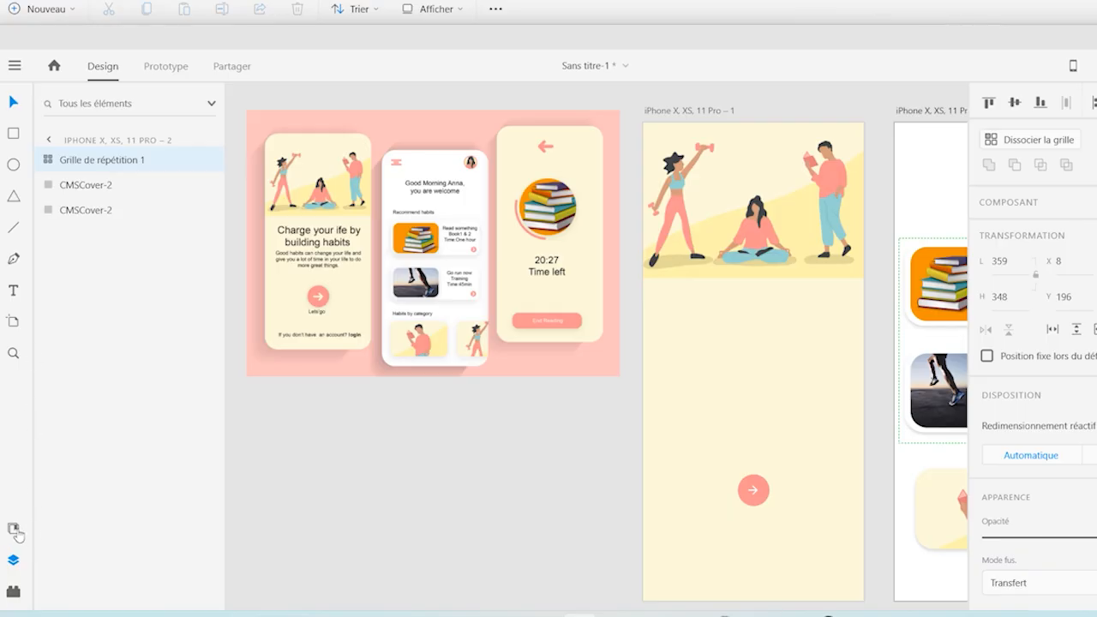
pyautogui.click(15, 532)
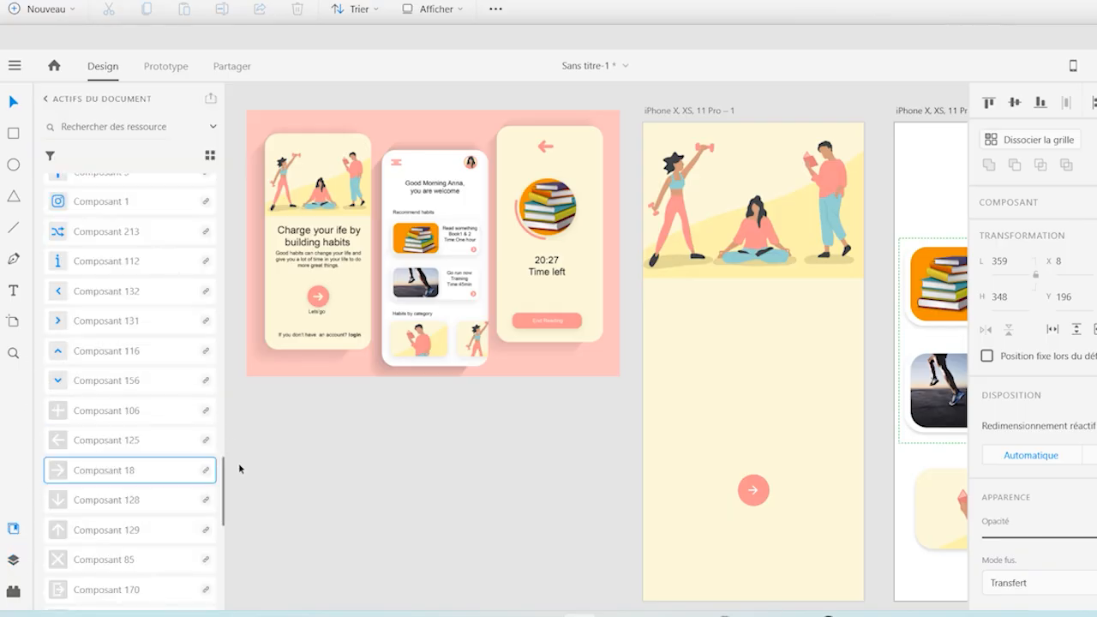
pyautogui.moveTo(223, 499); pyautogui.dragTo(220, 206)
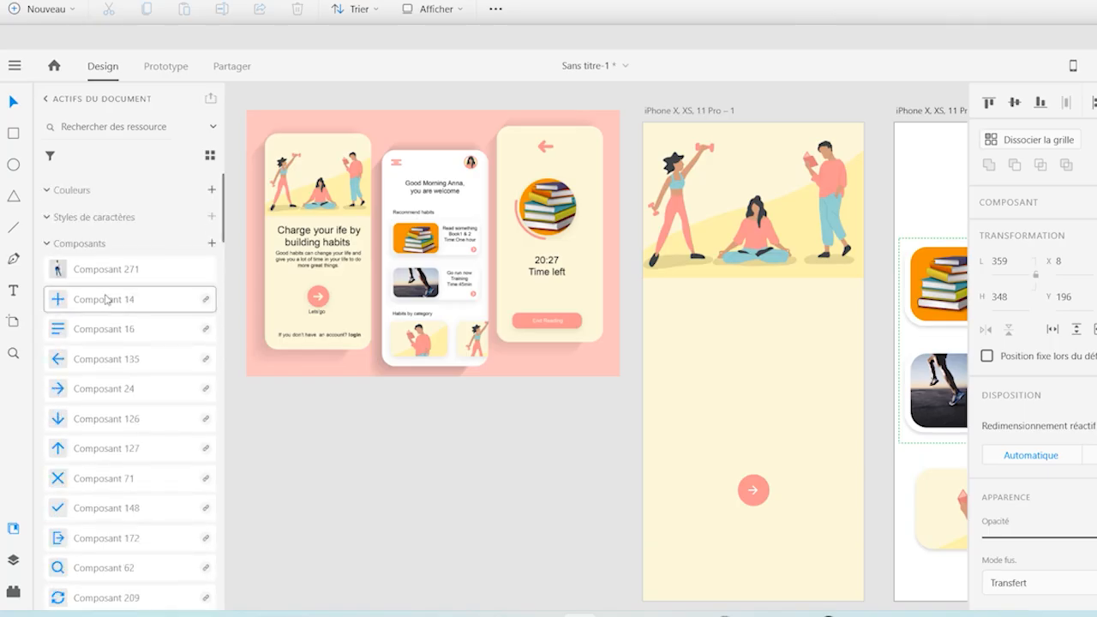
pyautogui.moveTo(62, 332); pyautogui.dragTo(938, 165)
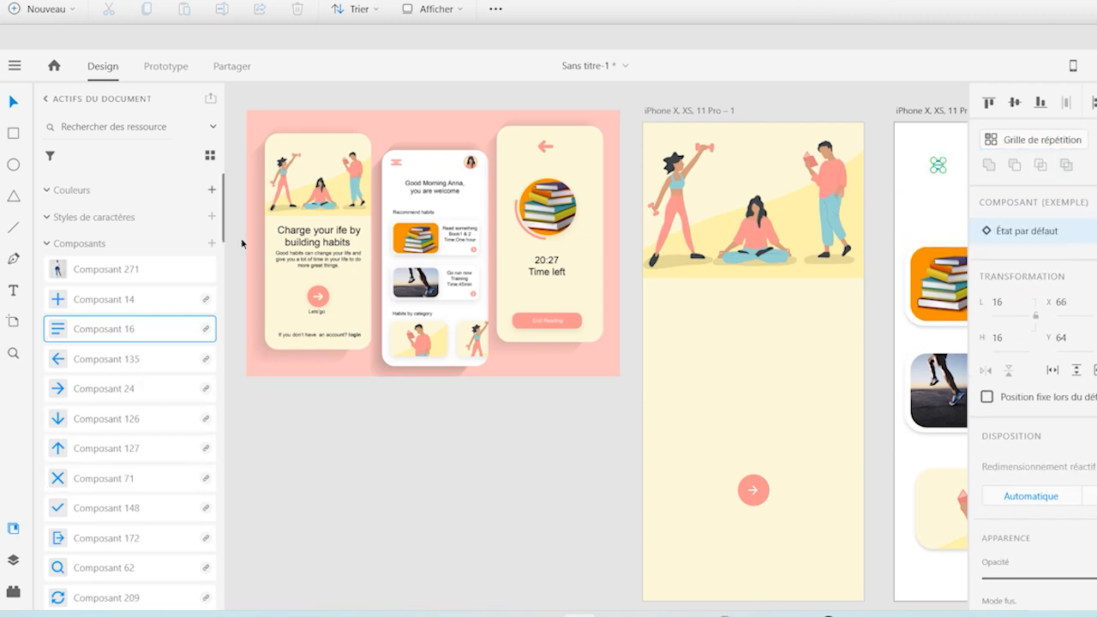
pyautogui.moveTo(222, 235); pyautogui.dragTo(219, 610)
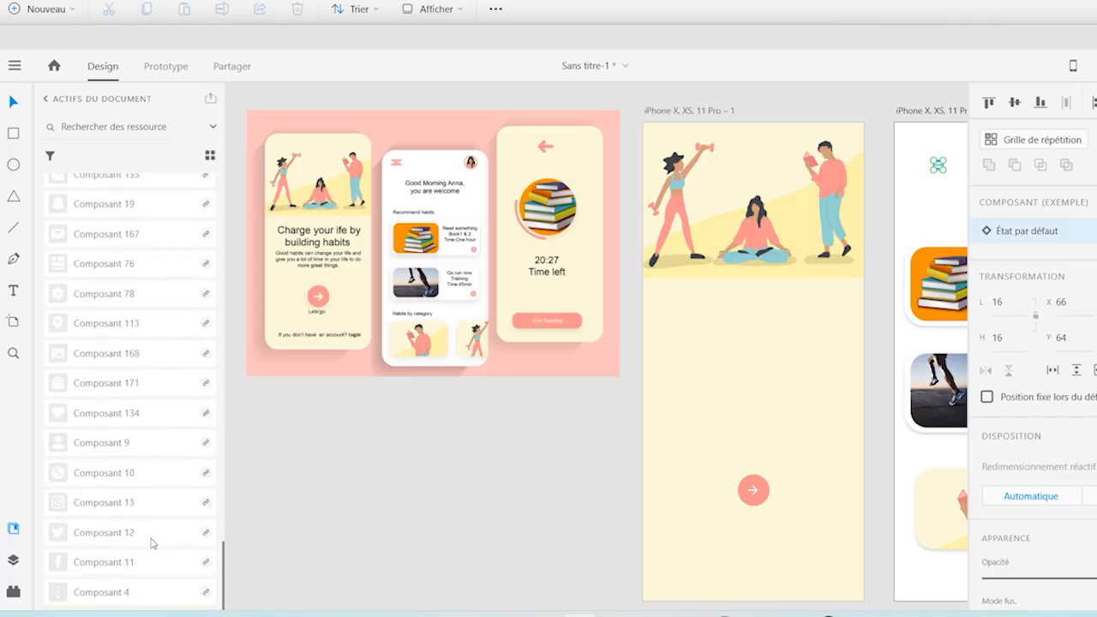
pyautogui.moveTo(81, 446); pyautogui.dragTo(439, 461)
pyautogui.click(13, 528)
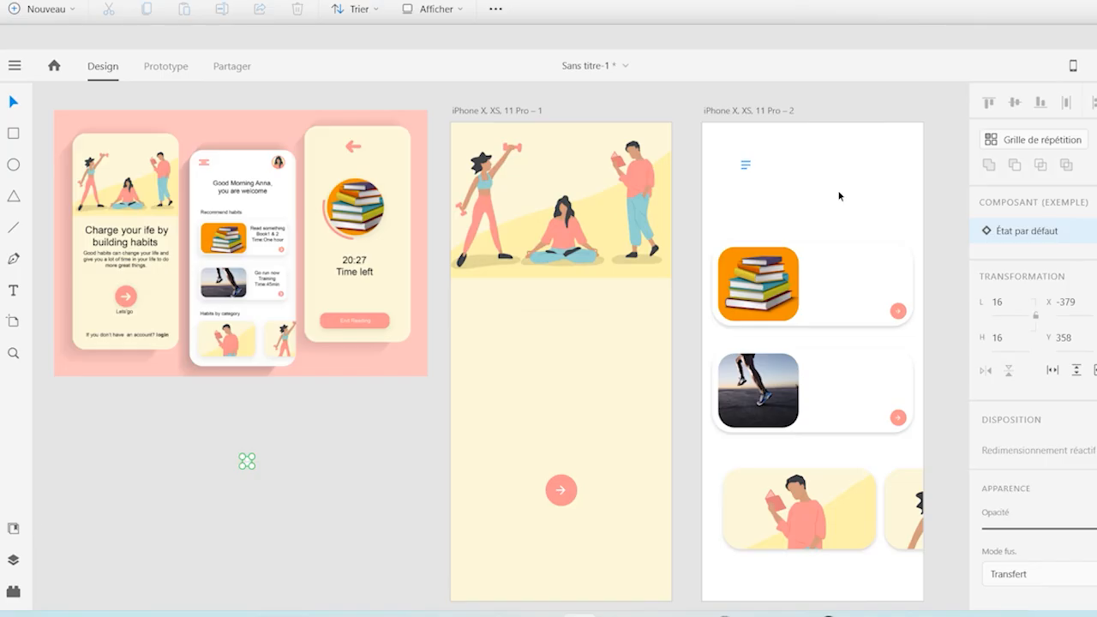
# Enlarge the menu icon to 36 by 36 at X 30, Y 35 and fill it with the mockup's light pink background colour
pyautogui.click(748, 170)
pyautogui.click(744, 168)
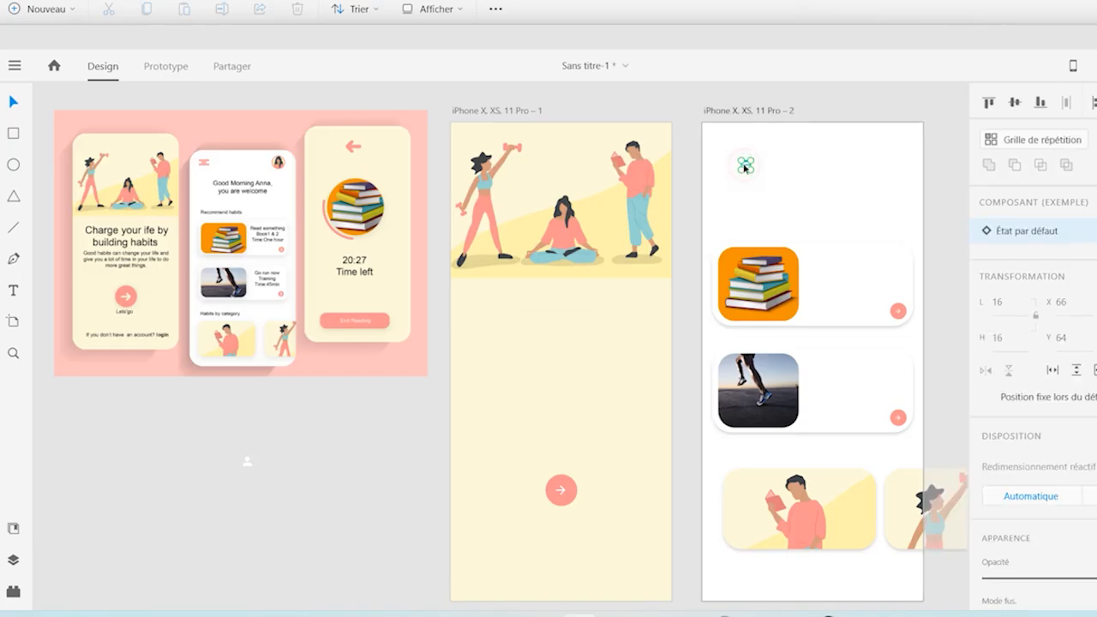
pyautogui.moveTo(750, 160)
pyautogui.mouseDown()
pyautogui.moveTo(759, 151)
pyautogui.moveTo(751, 169)
pyautogui.moveTo(733, 159)
pyautogui.mouseUp()
pyautogui.click(748, 170)
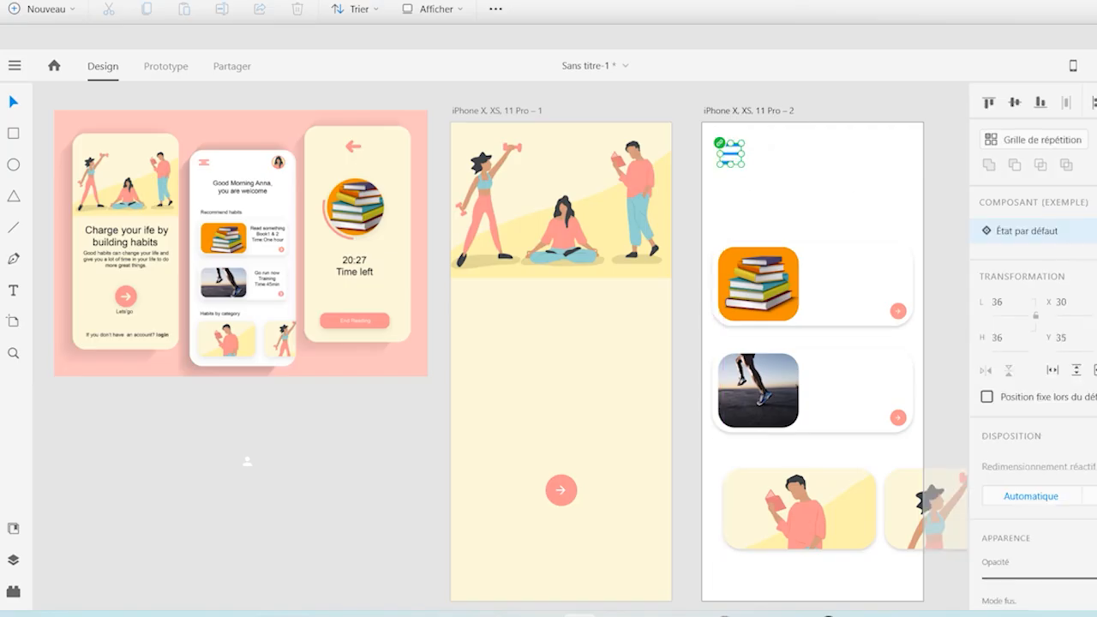
pyautogui.scroll(-2, 1032, 343)
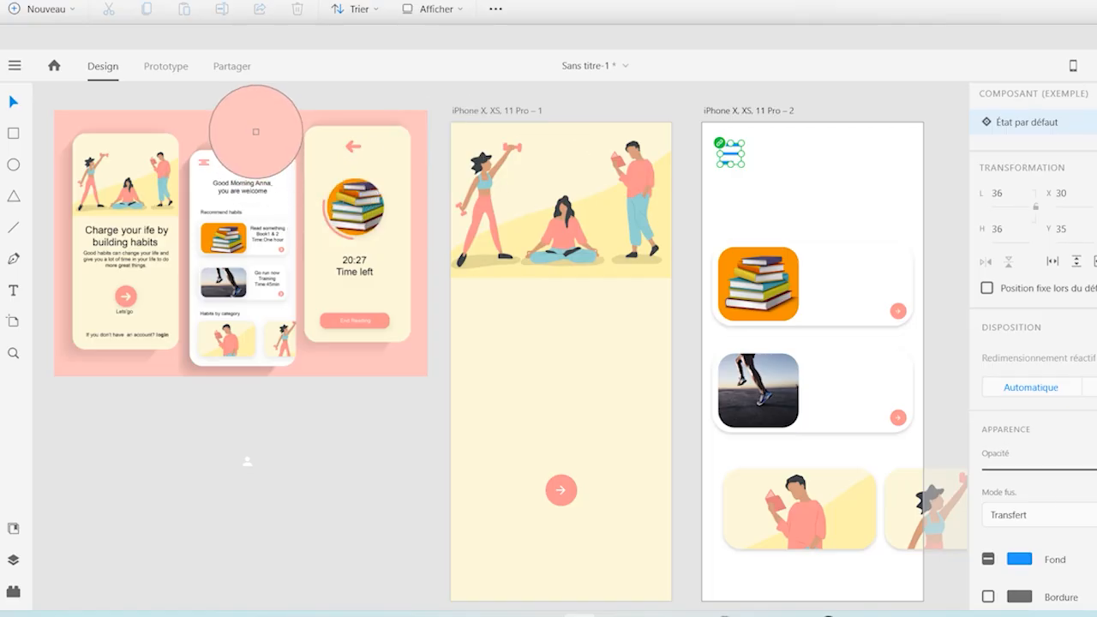
pyautogui.click(257, 134)
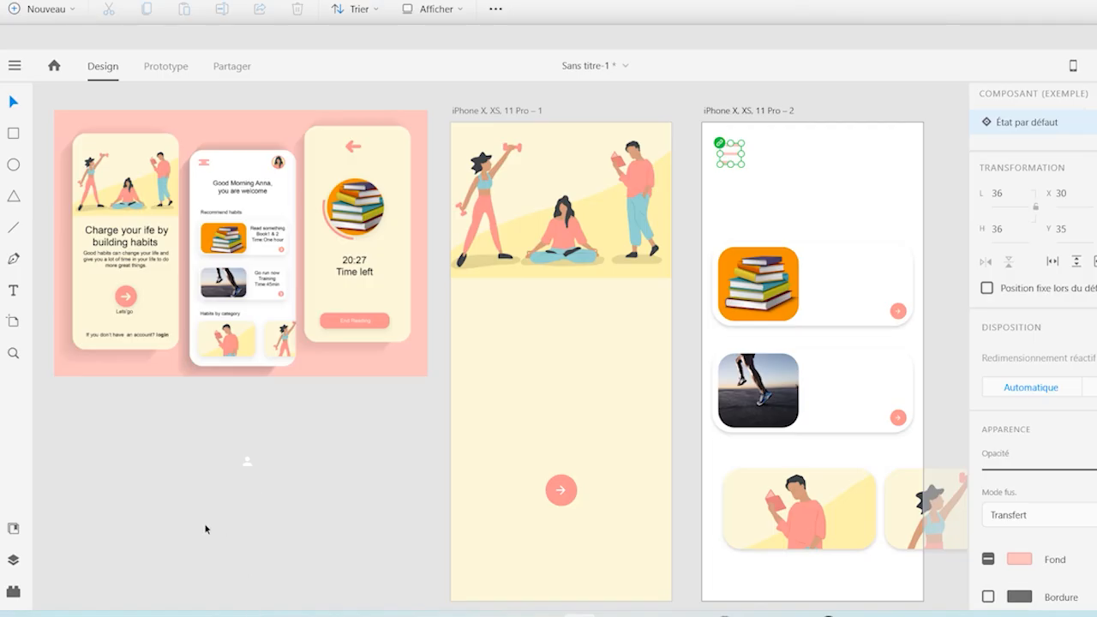
# Enlarge the person icon to 56 by 56 and put a copy of the round arrow button beside it, without the arrow
pyautogui.click(252, 460)
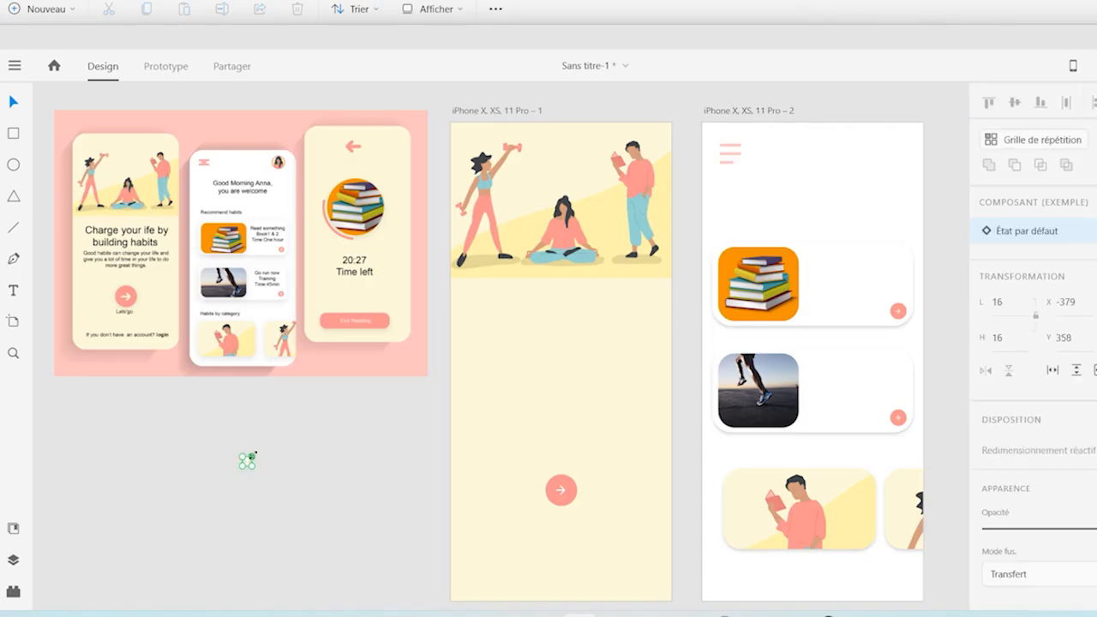
pyautogui.moveTo(251, 458); pyautogui.dragTo(264, 443)
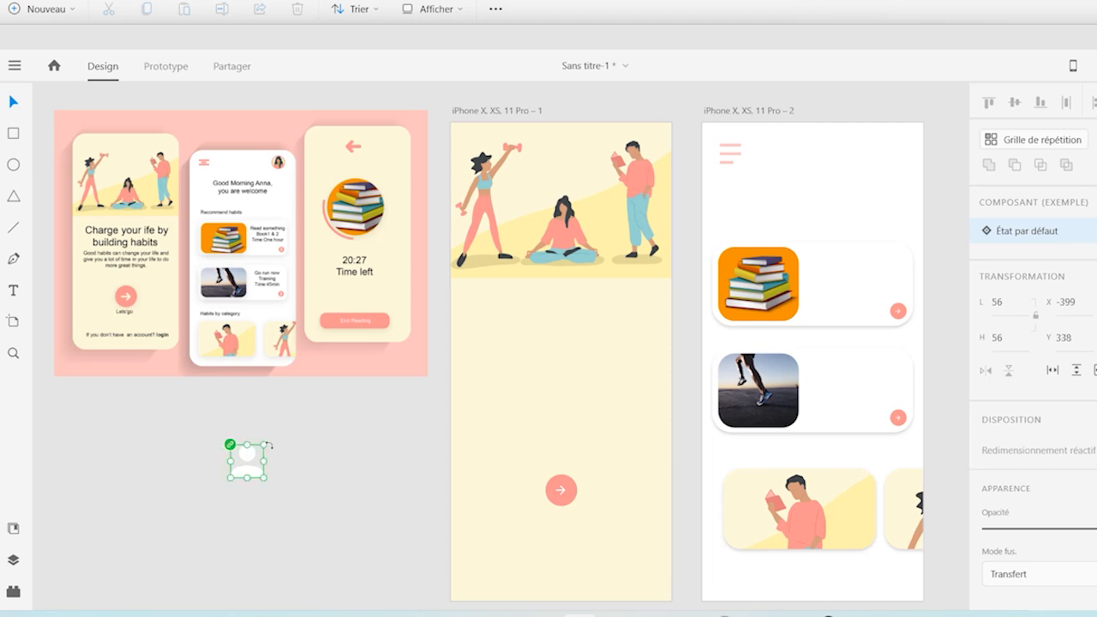
pyautogui.click(573, 500)
pyautogui.moveTo(571, 500); pyautogui.dragTo(350, 459)
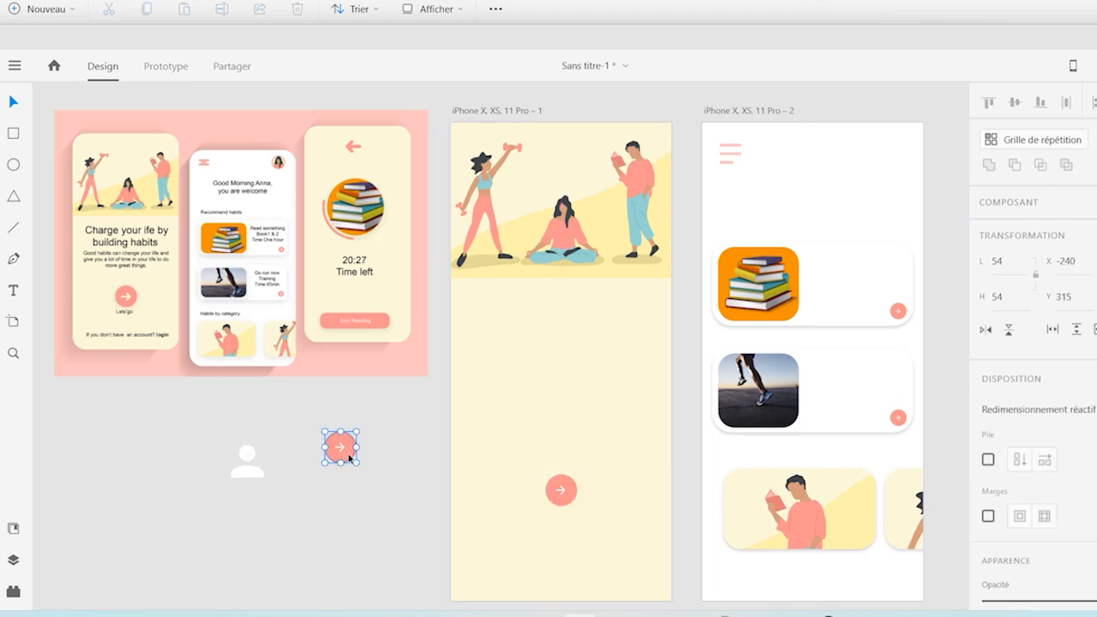
pyautogui.doubleClick(340, 446)
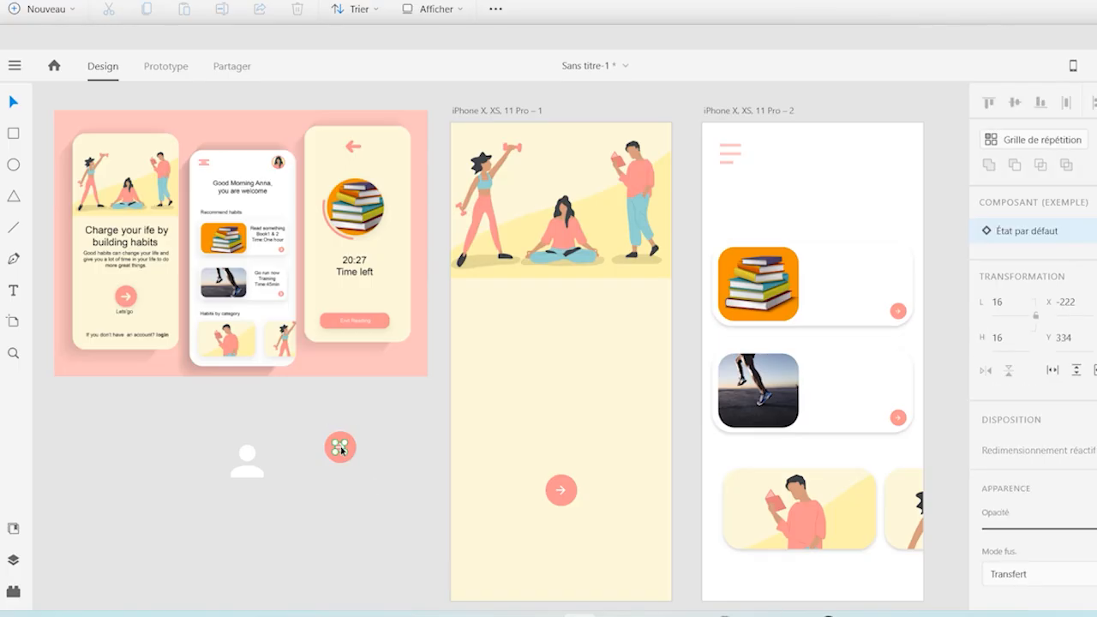
pyautogui.doubleClick(340, 447)
# Stack the person icon in front of the copied red circle and shrink it to 36 by 36
pyautogui.moveTo(241, 467); pyautogui.dragTo(344, 458)
pyautogui.click(345, 458)
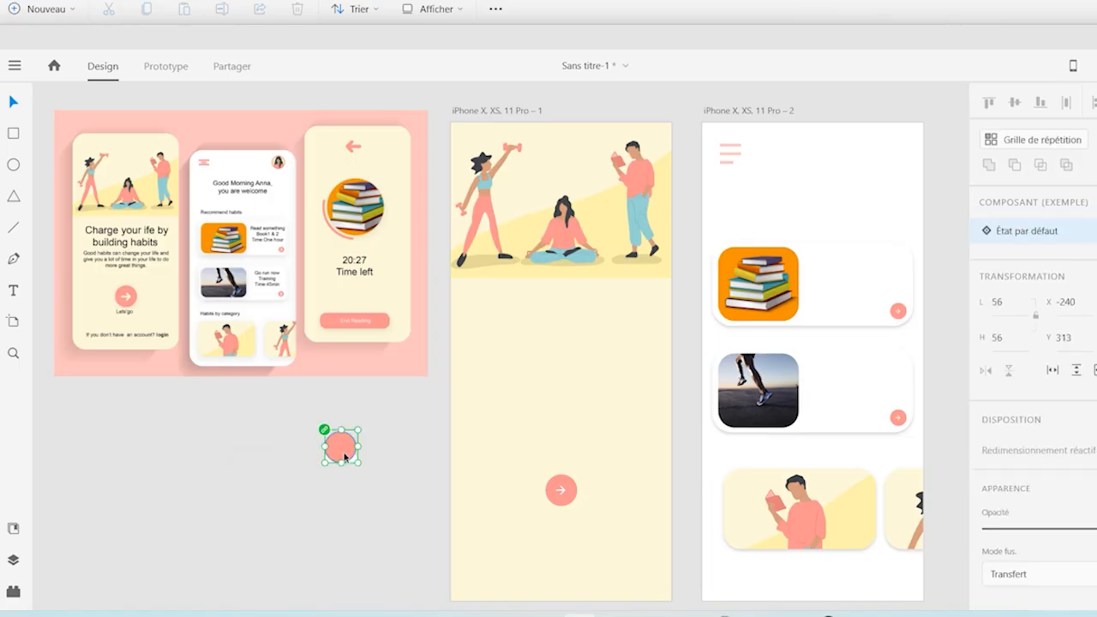
pyautogui.rightClick(345, 457)
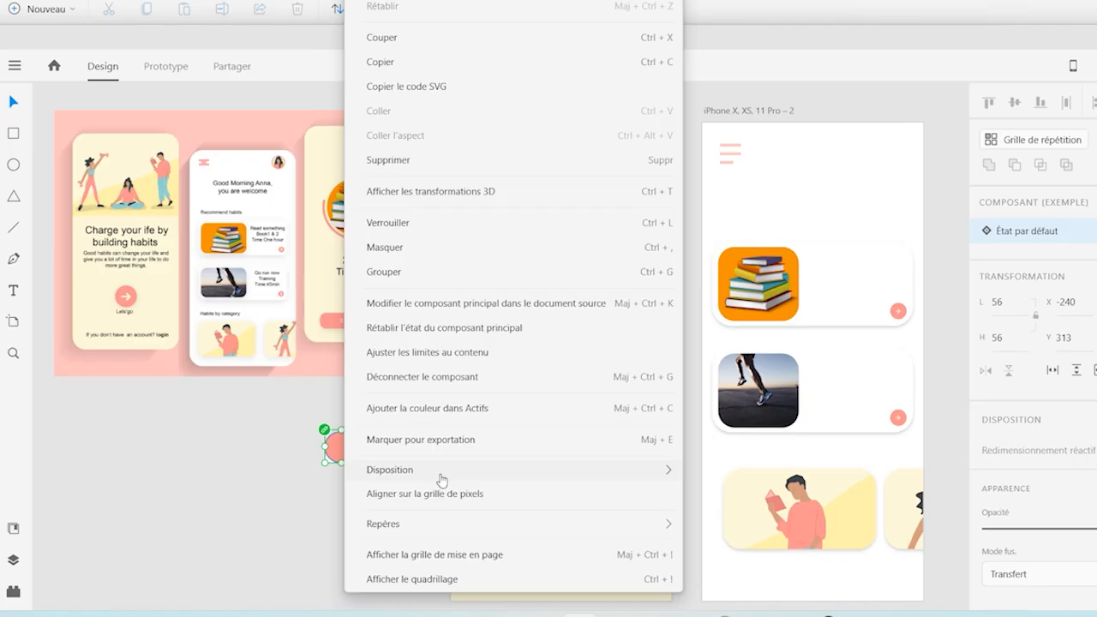
pyautogui.moveTo(454, 477)
pyautogui.click(713, 471)
pyautogui.moveTo(361, 425); pyautogui.dragTo(353, 435)
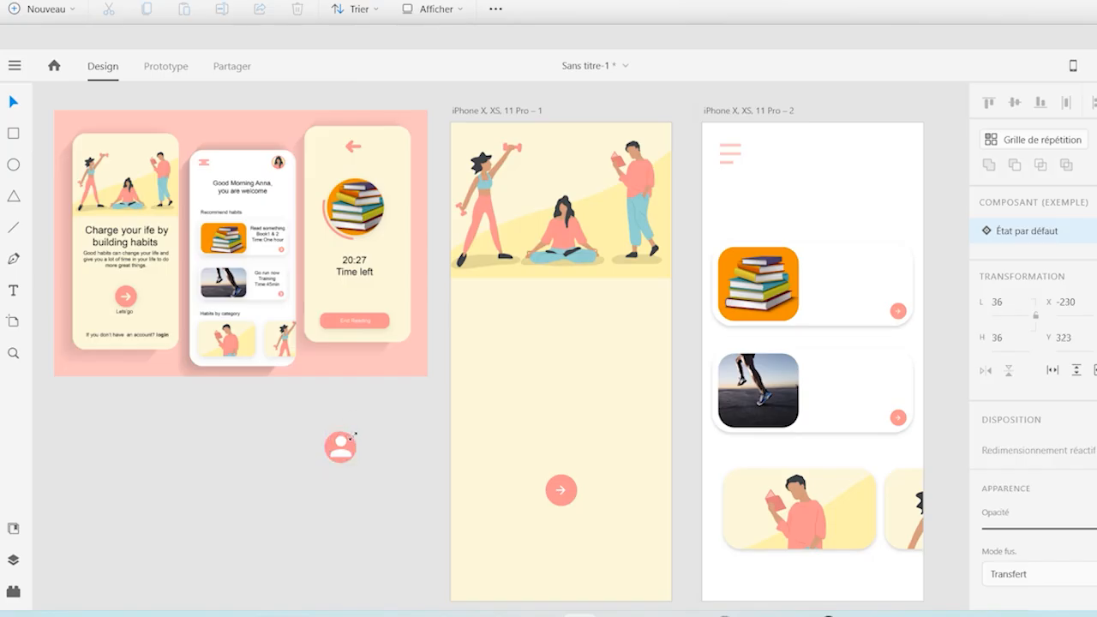
# Nudge the person icon to the middle of the red circle and group the two shapes
pyautogui.press('Up')
pyautogui.press('Up')
pyautogui.press('Up')
pyautogui.press('Up')
pyautogui.press('Left')
pyautogui.moveTo(299, 419); pyautogui.dragTo(390, 476)
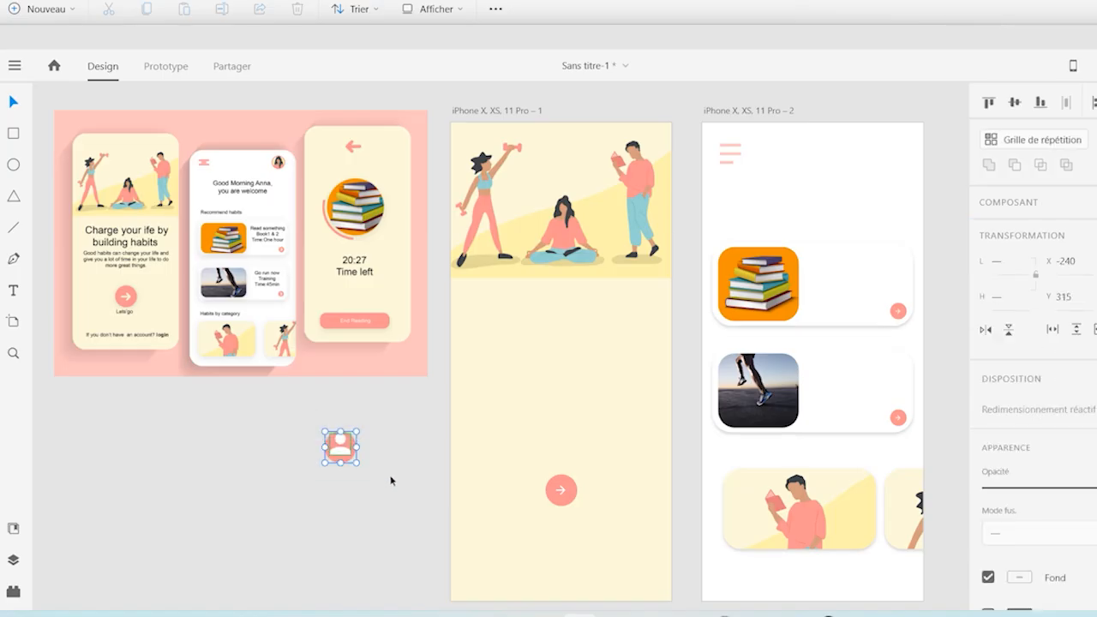
pyautogui.hotkey('ctrl', 'g')
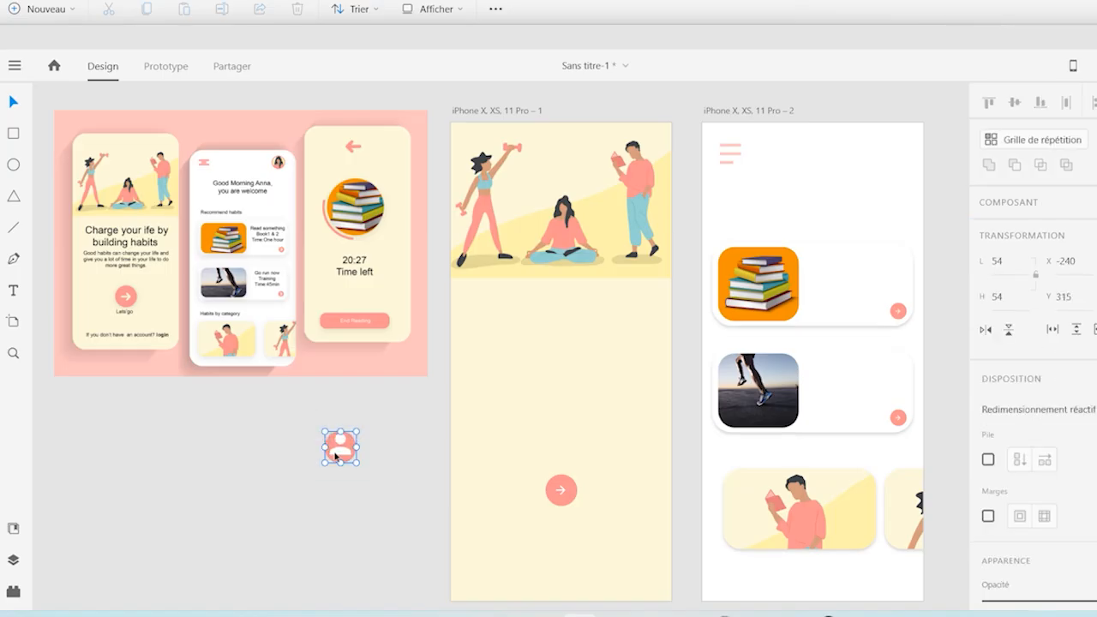
# Move the profile icon to the second artboard's upper-right corner, level with the menu icon, and size it to 38 by 38
pyautogui.moveTo(338, 457); pyautogui.dragTo(896, 142)
pyautogui.press('Right')
pyautogui.press('Right')
pyautogui.press('Right')
pyautogui.press('Right')
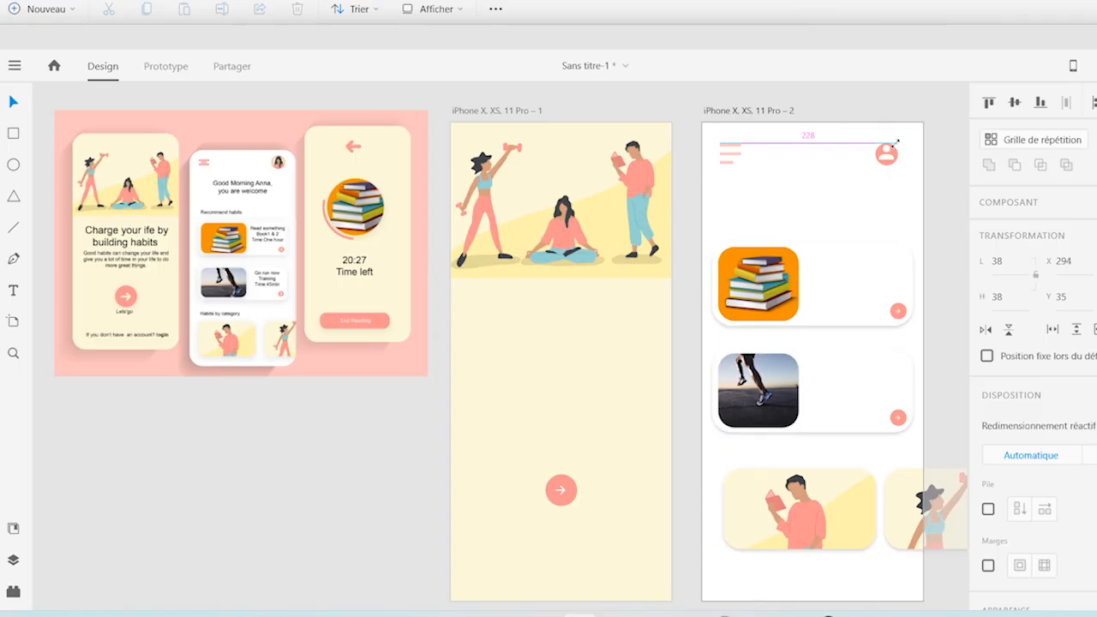
pyautogui.click(338, 504)
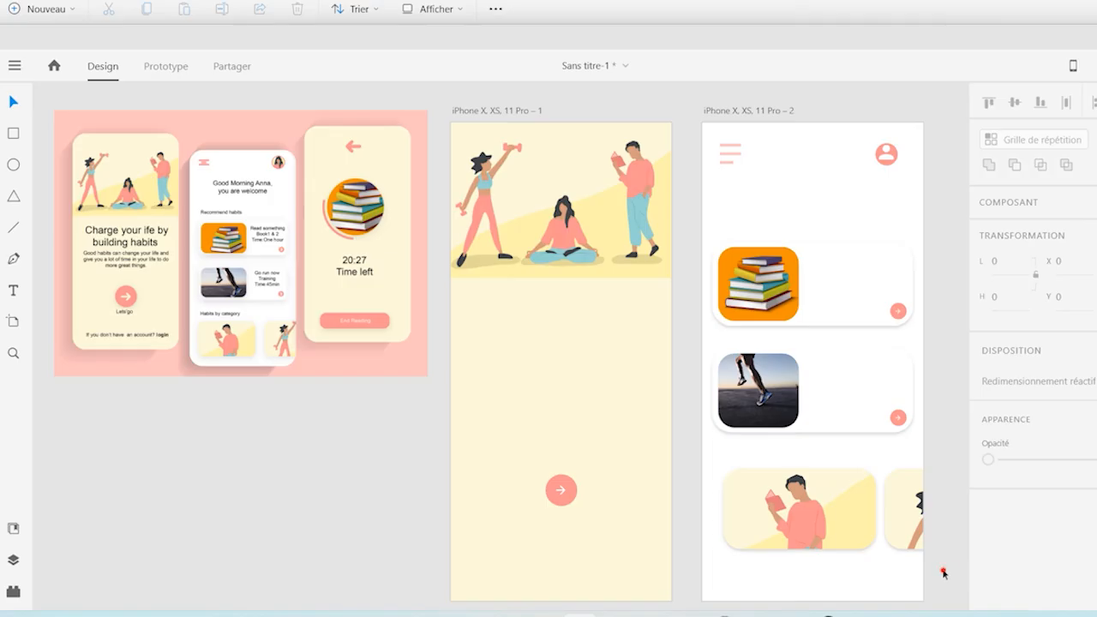
# Move the reference mockup to the right of the second artboard, leaving room for another artboard, with its upper edge level with the artboards
pyautogui.hscroll(5, 952, 572)
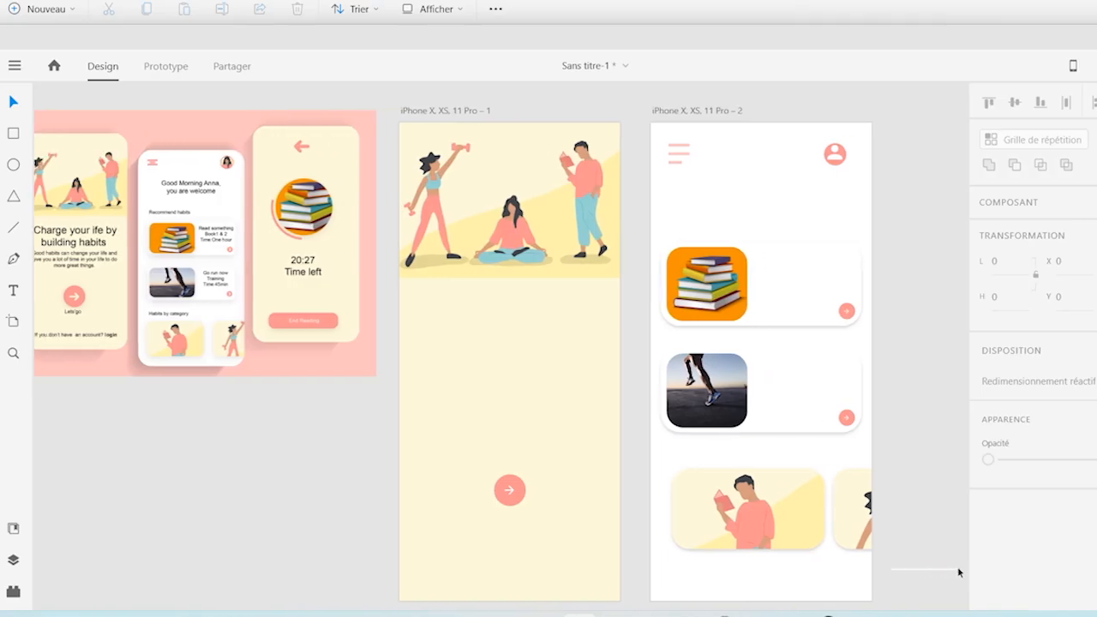
pyautogui.click(103, 257)
pyautogui.moveTo(103, 257); pyautogui.dragTo(893, 260)
pyautogui.moveTo(820, 261); pyautogui.dragTo(847, 261)
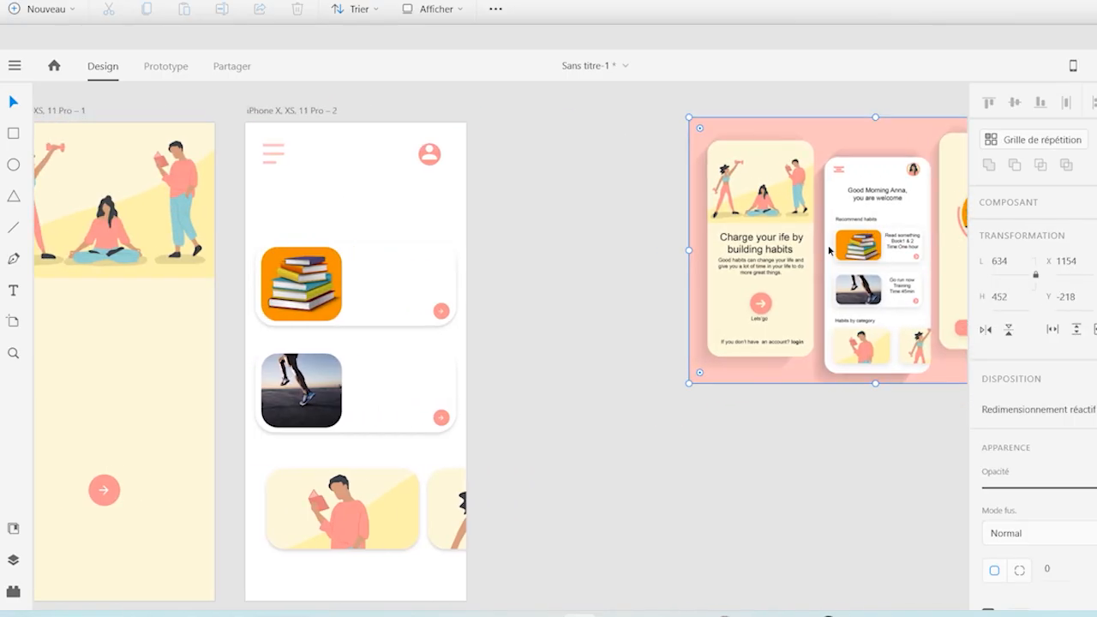
pyautogui.moveTo(873, 262)
pyautogui.mouseDown()
pyautogui.moveTo(797, 271)
pyautogui.moveTo(867, 266)
pyautogui.mouseUp()
# Duplicate the welcome screen artboard and place the copy to the right of the second artboard, with upper edges level
pyautogui.click(70, 112)
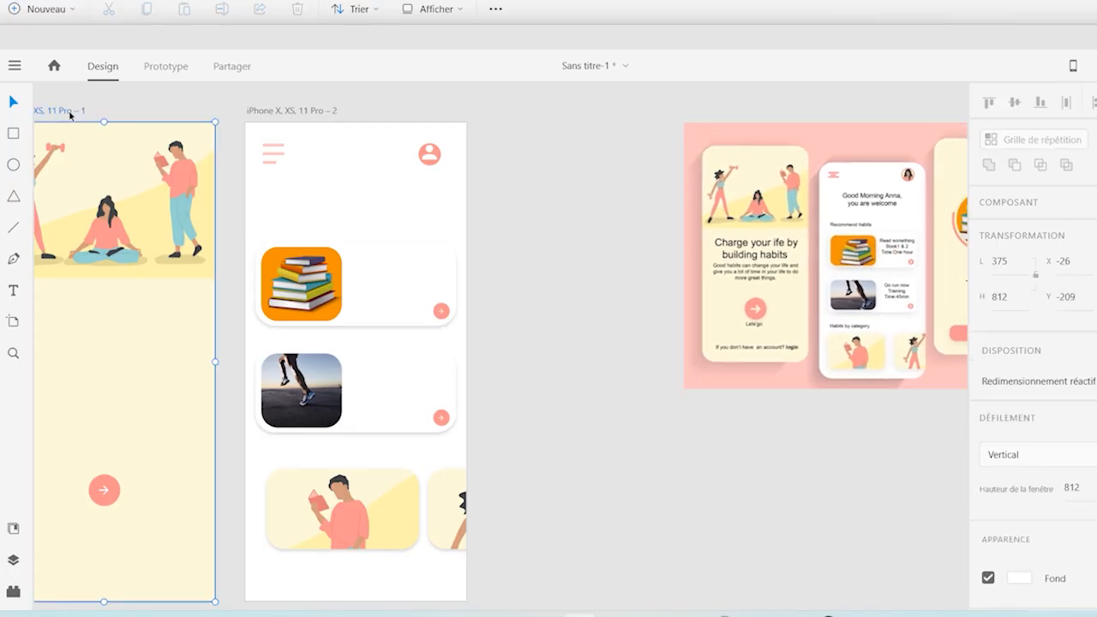
pyautogui.moveTo(64, 113); pyautogui.dragTo(568, 110)
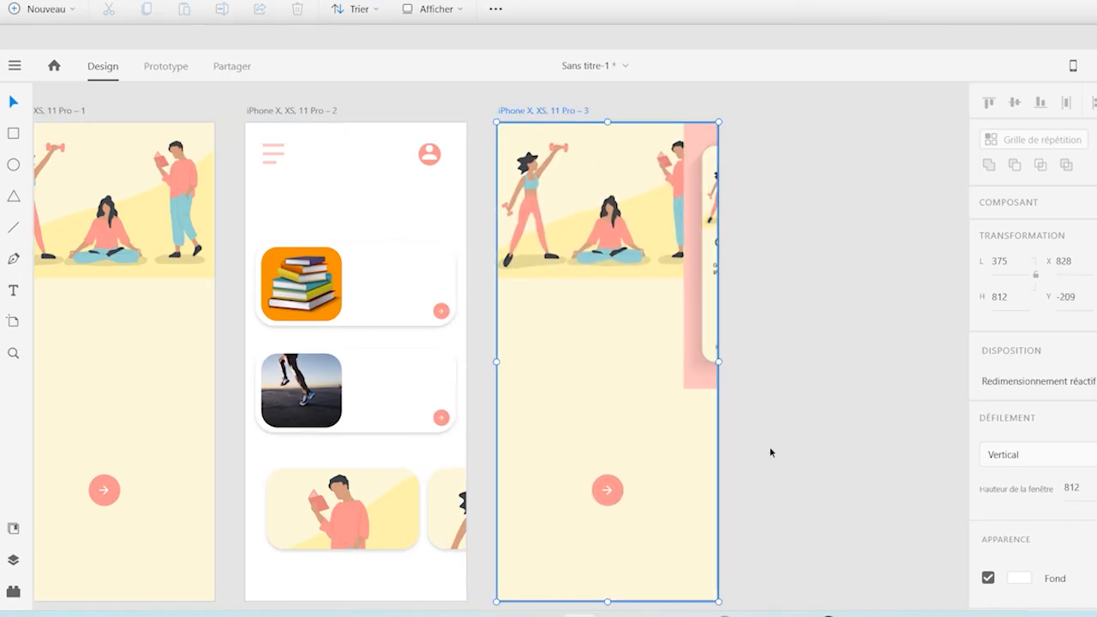
pyautogui.hscroll(5, 944, 545)
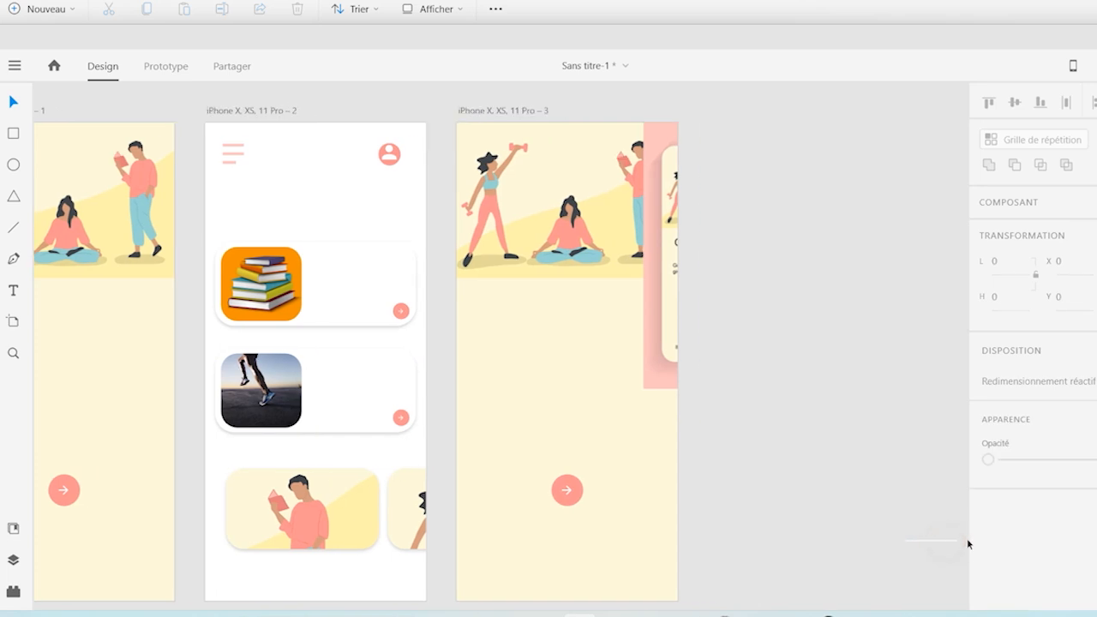
# Move the reference mockup clear of the third artboard's right side and delete the people illustration from that artboard
pyautogui.click(515, 346)
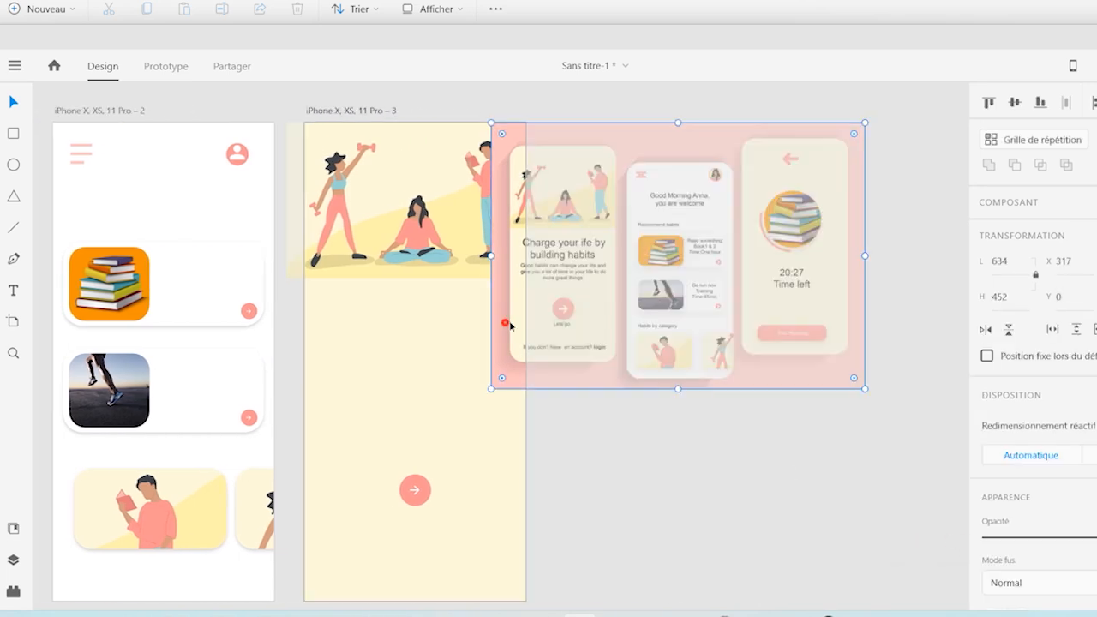
pyautogui.moveTo(514, 345); pyautogui.dragTo(617, 329)
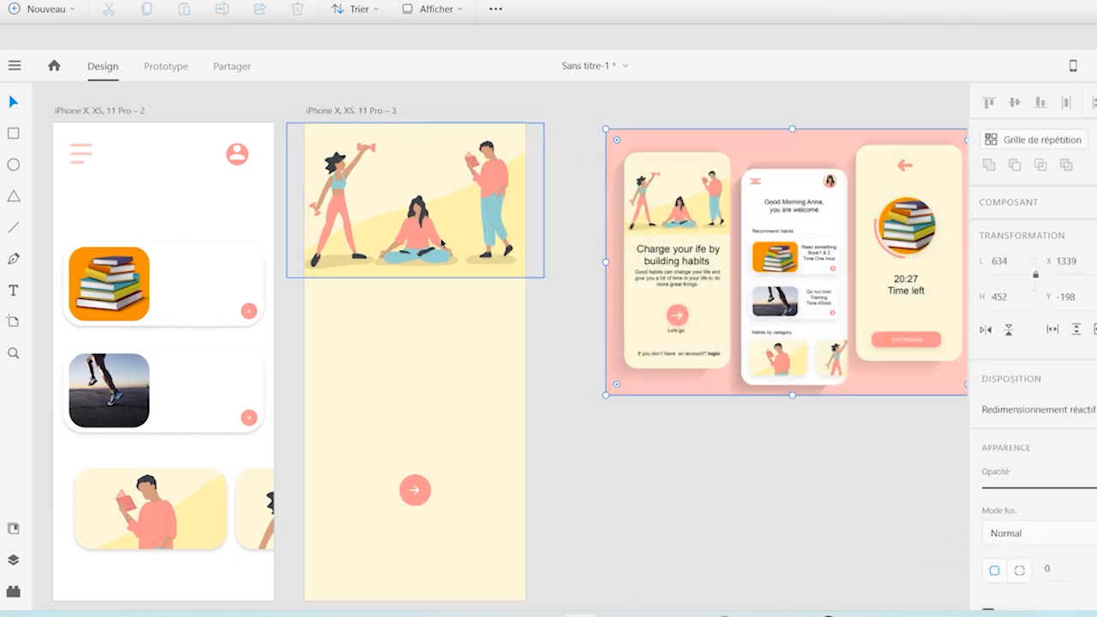
pyautogui.click(443, 243)
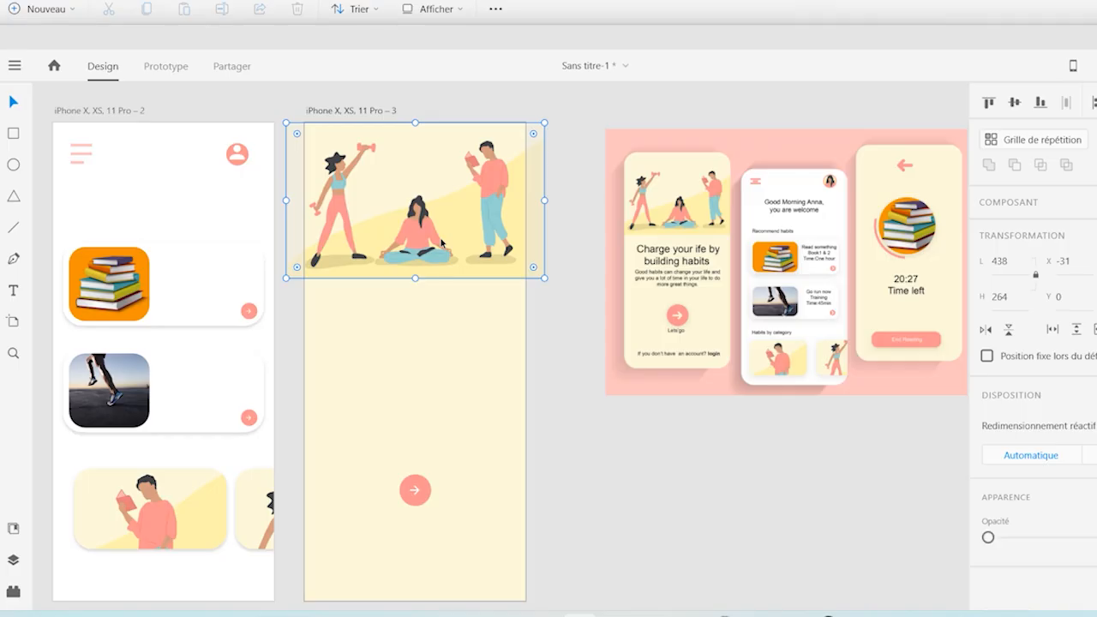
pyautogui.press('Delete')
pyautogui.click(416, 501)
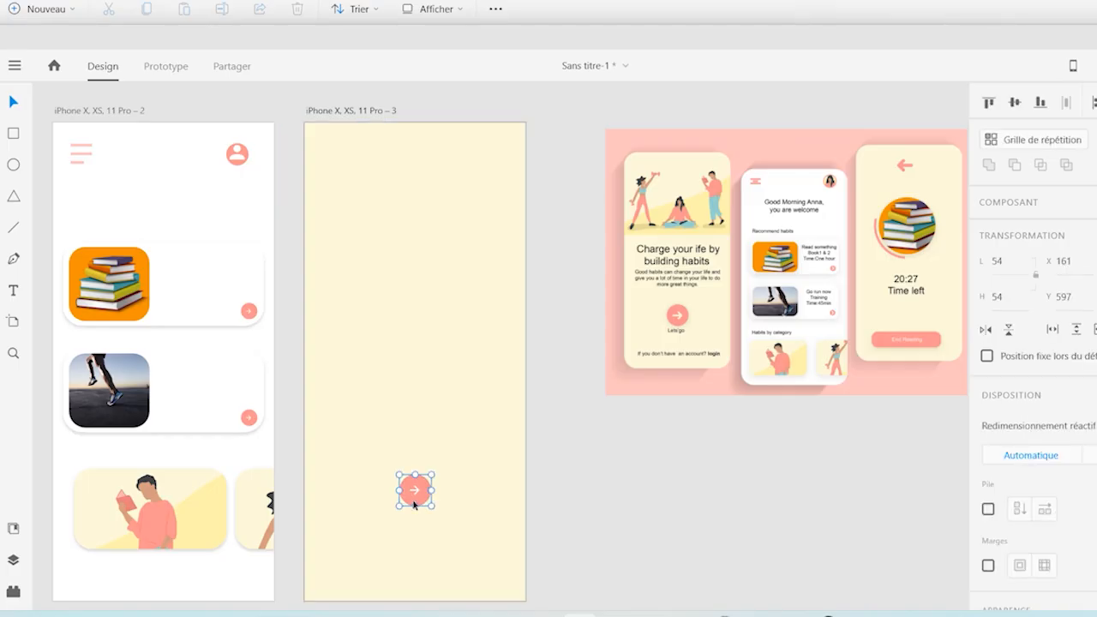
pyautogui.press('Delete')
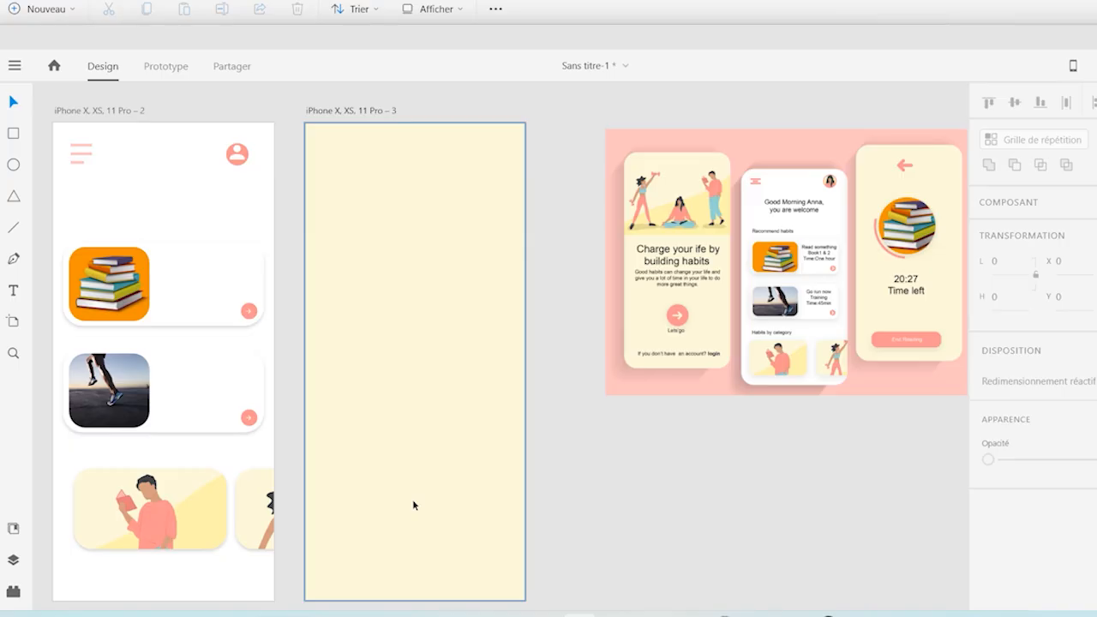
pyautogui.hotkey('ctrl', 'z')
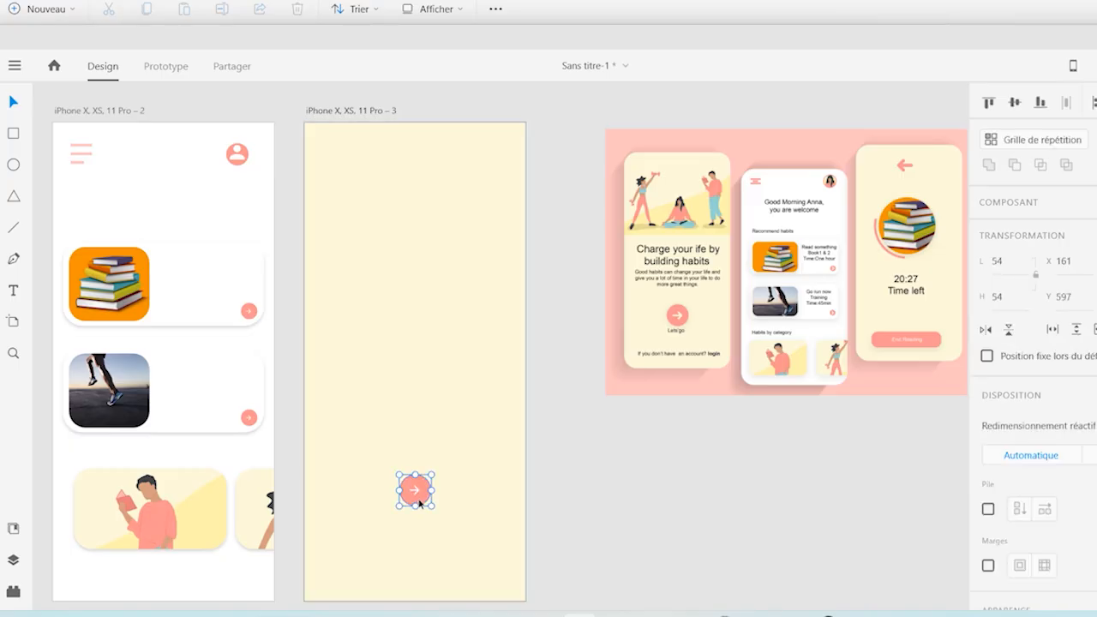
# Pull the round arrow button off the third artboard and ungroup it, deleting its red circle and keeping the white arrow
pyautogui.moveTo(541, 497); pyautogui.dragTo(644, 496)
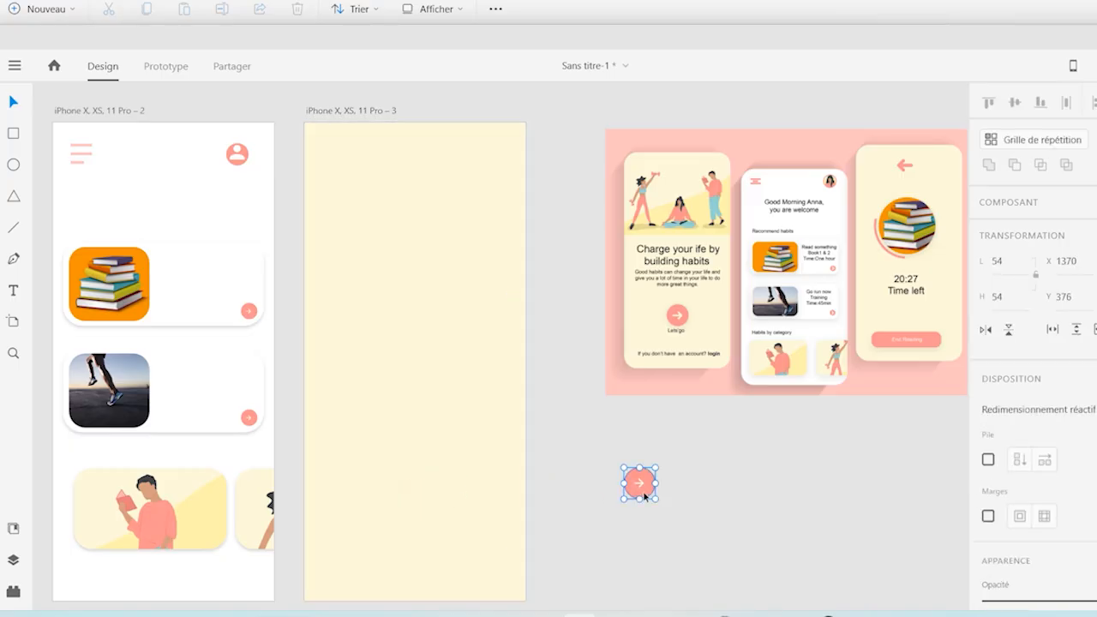
pyautogui.hotkey('ctrl', 'shift', 'g')
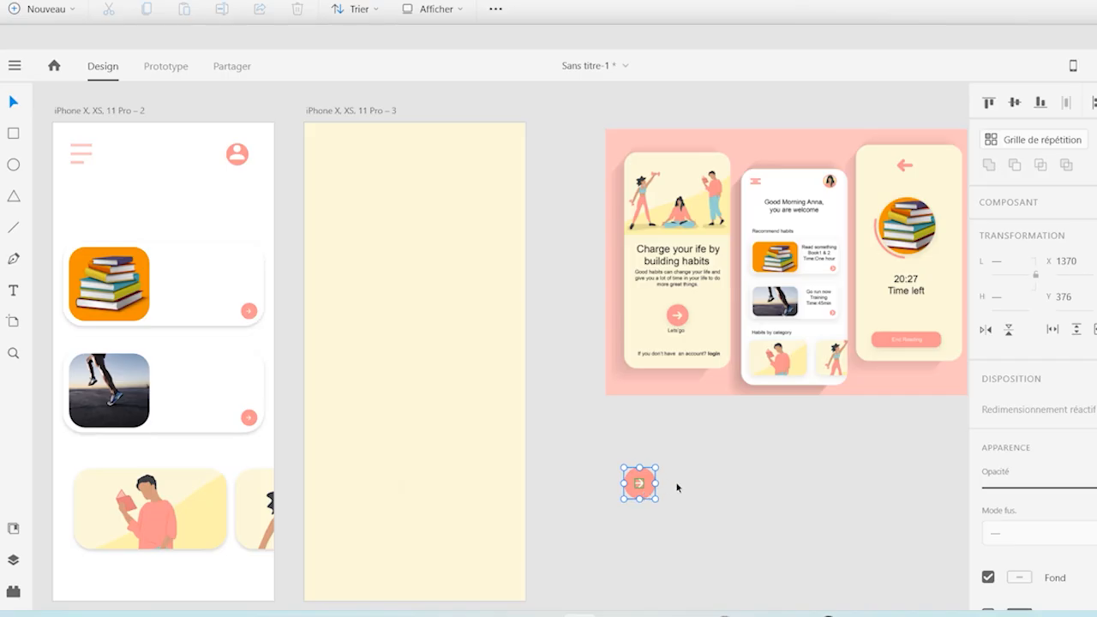
pyautogui.click(676, 487)
pyautogui.click(650, 493)
pyautogui.moveTo(647, 495); pyautogui.dragTo(783, 467)
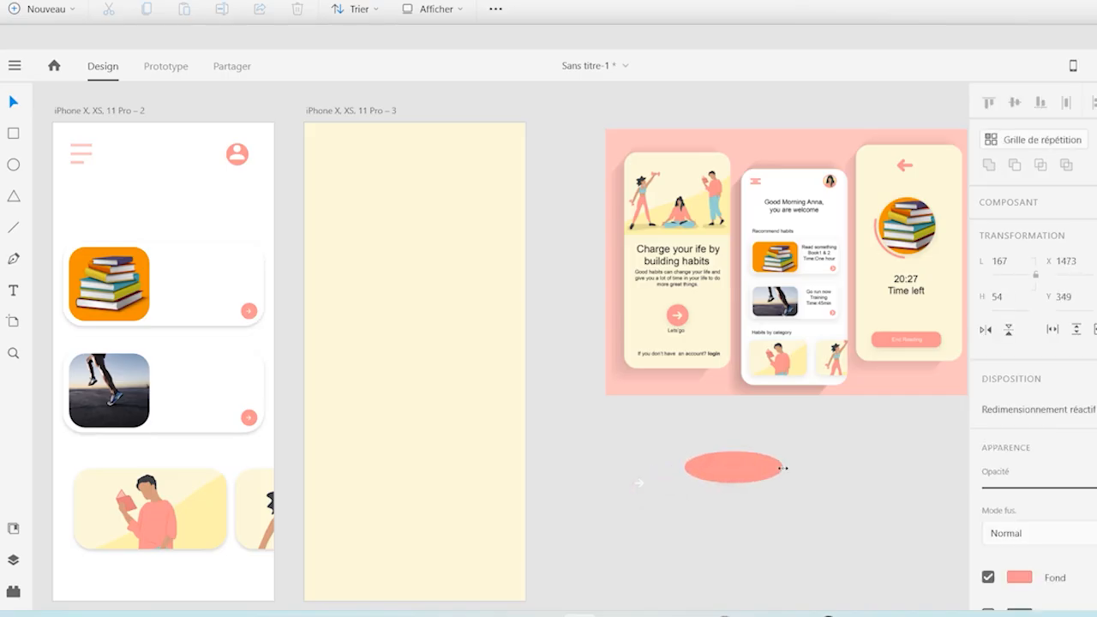
pyautogui.press('Delete')
# Rotate the white arrow to point left and fill it with pink sampled from the reference mockup
pyautogui.moveTo(613, 468)
pyautogui.mouseDown()
pyautogui.moveTo(659, 500)
pyautogui.moveTo(625, 468)
pyautogui.mouseUp()
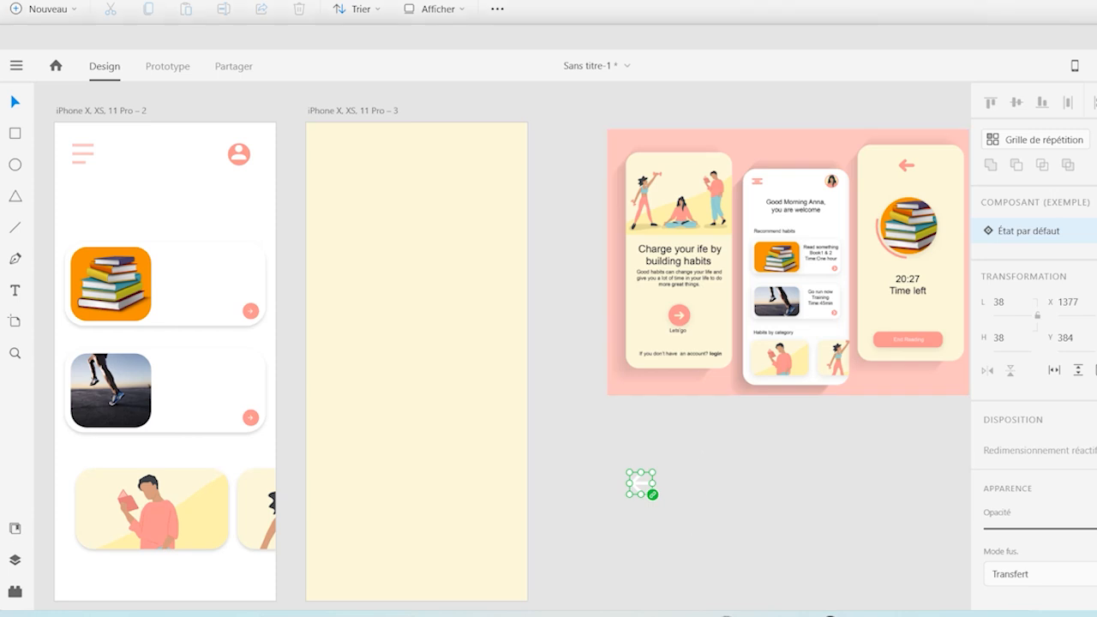
pyautogui.scroll(-1, 1033, 343)
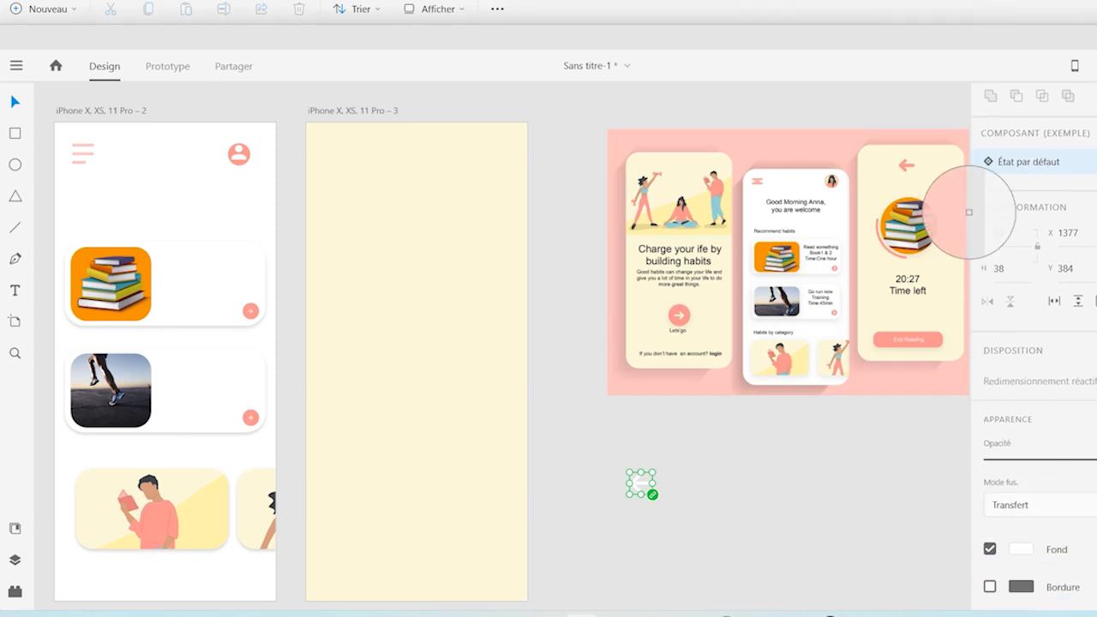
pyautogui.click(774, 147)
# Place the back arrow near the upper edge of the third artboard, horizontally centred at X 169, Y 51
pyautogui.click(640, 488)
pyautogui.moveTo(634, 486); pyautogui.dragTo(410, 168)
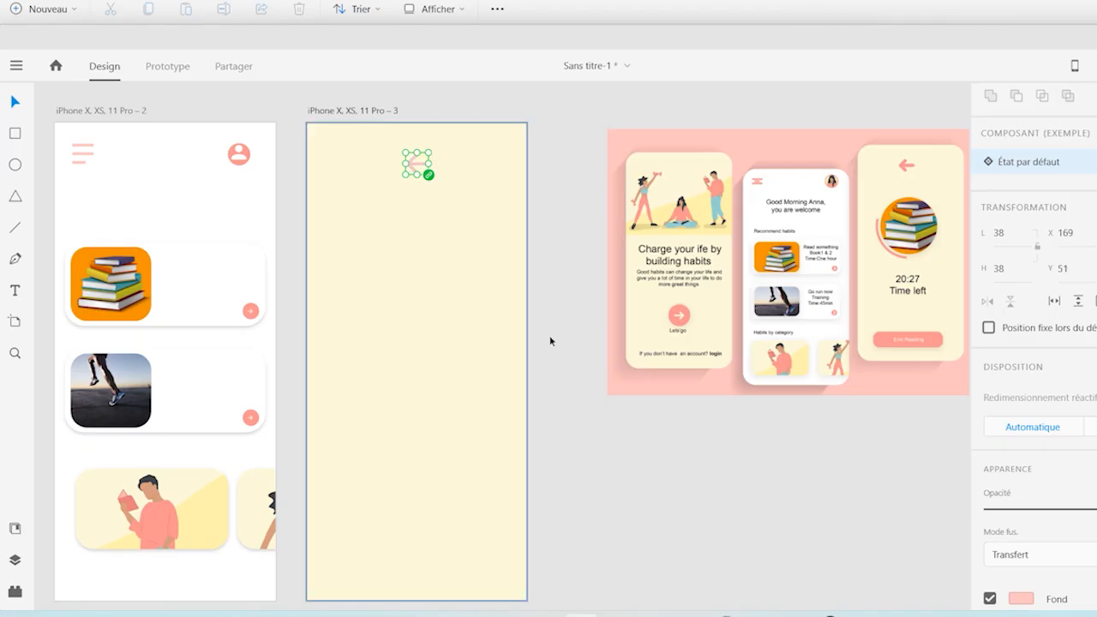
pyautogui.click(633, 503)
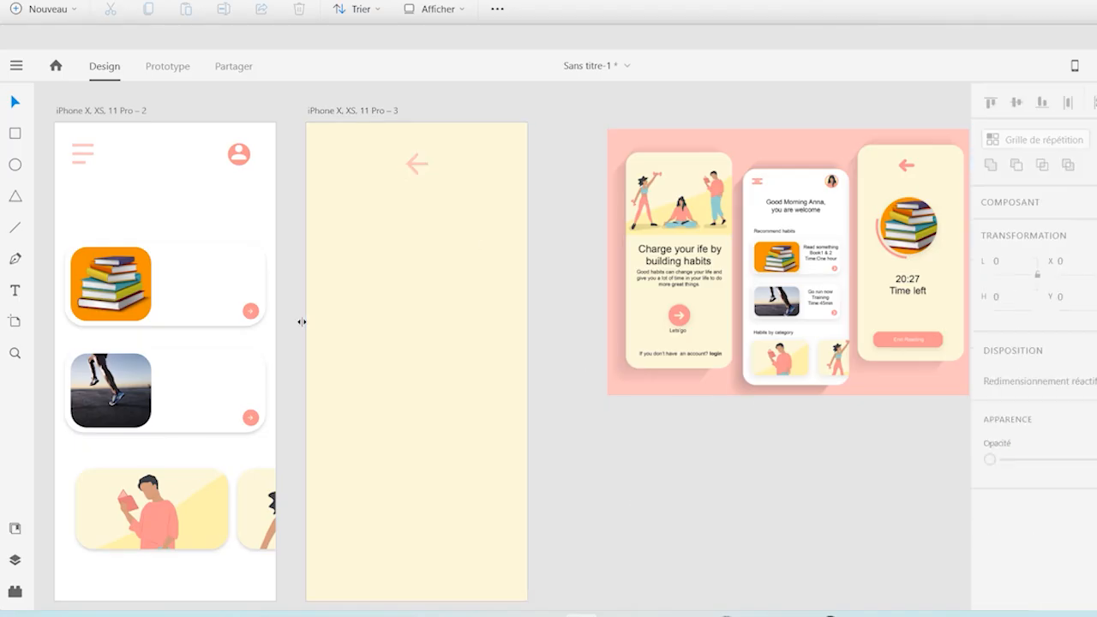
# Draw a rounded rectangle about 245 by 55 with corner radius 28 below the mockup and remove its border
pyautogui.click(14, 133)
pyautogui.moveTo(576, 471)
pyautogui.mouseDown()
pyautogui.moveTo(715, 517)
pyautogui.moveTo(728, 505)
pyautogui.moveTo(695, 486)
pyautogui.mouseUp()
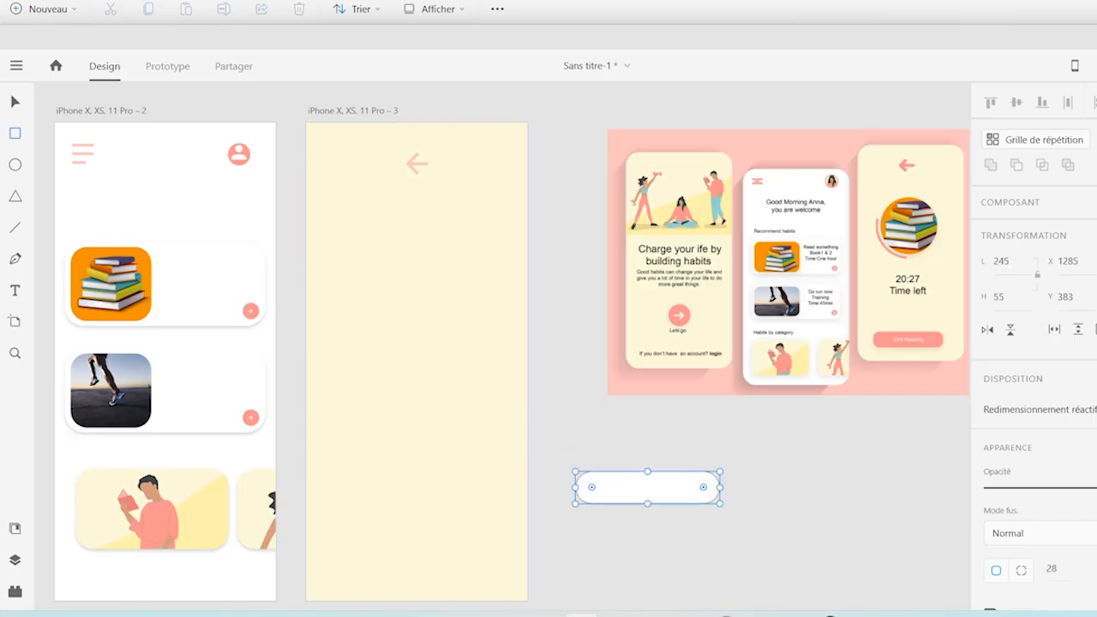
pyautogui.scroll(-5, 1034, 343)
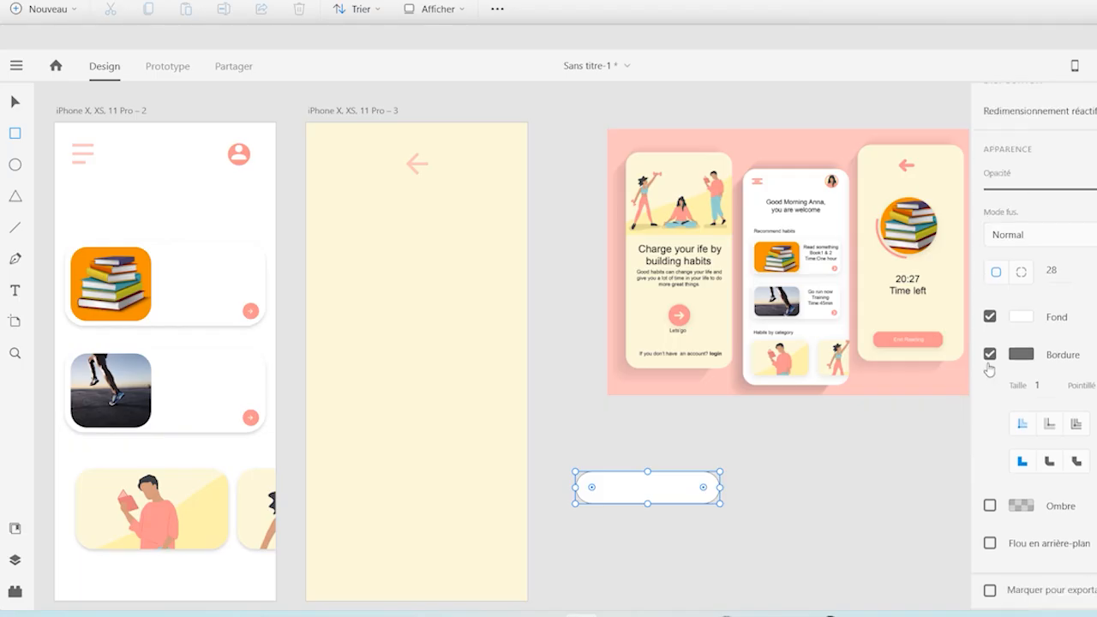
pyautogui.click(990, 355)
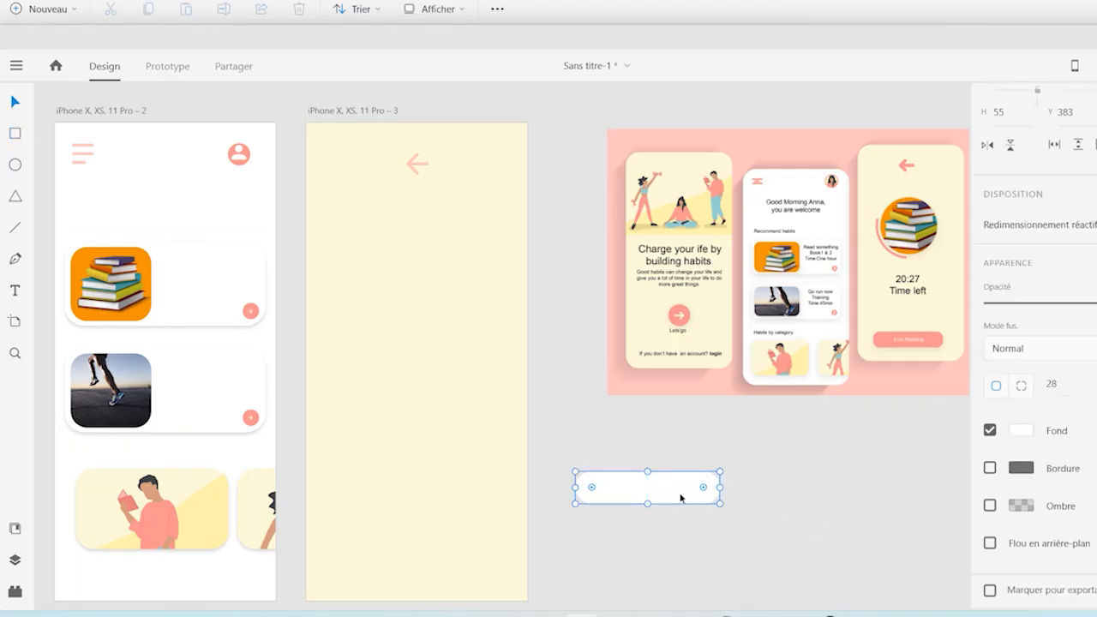
# Give the rounded rectangle a shadow and the mockup button's coral fill, and place it low on the third artboard at Y 622
pyautogui.click(990, 506)
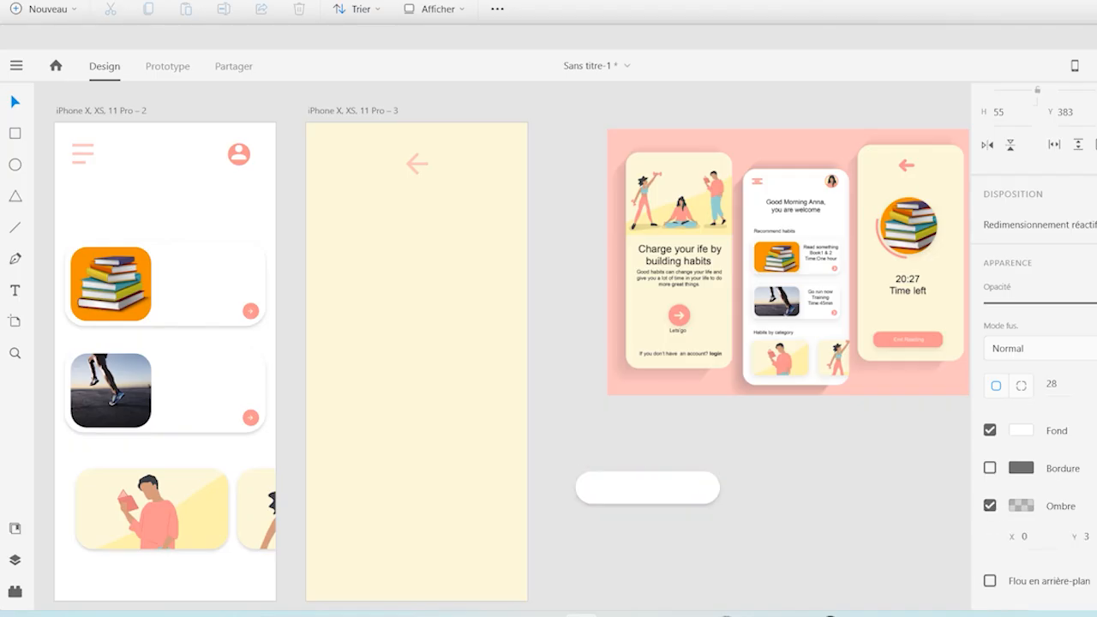
pyautogui.click(891, 342)
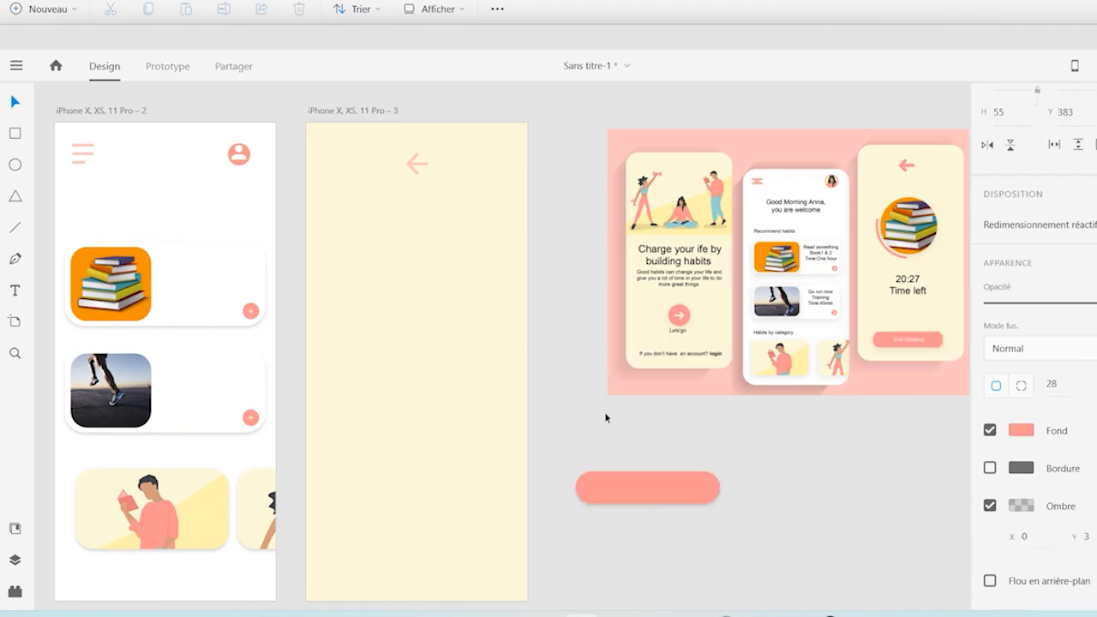
pyautogui.moveTo(702, 501); pyautogui.dragTo(464, 518)
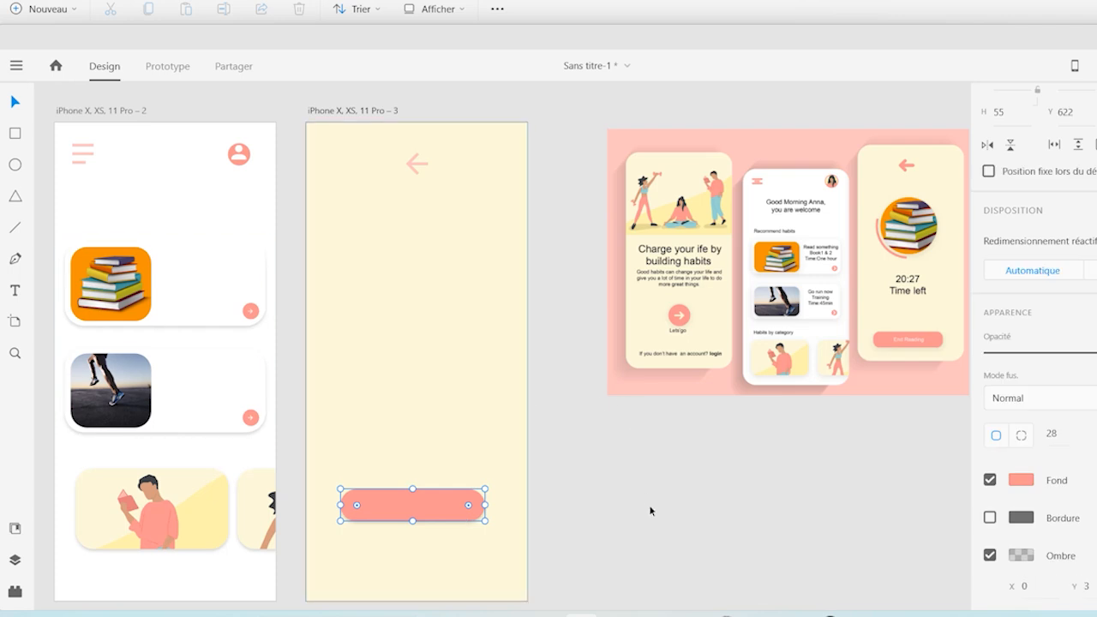
# Import the photo of the stacked books on orange and place it below the reference mockup
pyautogui.hotkey('ctrl', 'shift', 'i')
pyautogui.click(359, 179)
pyautogui.doubleClick(360, 180)
pyautogui.moveTo(535, 368); pyautogui.dragTo(777, 505)
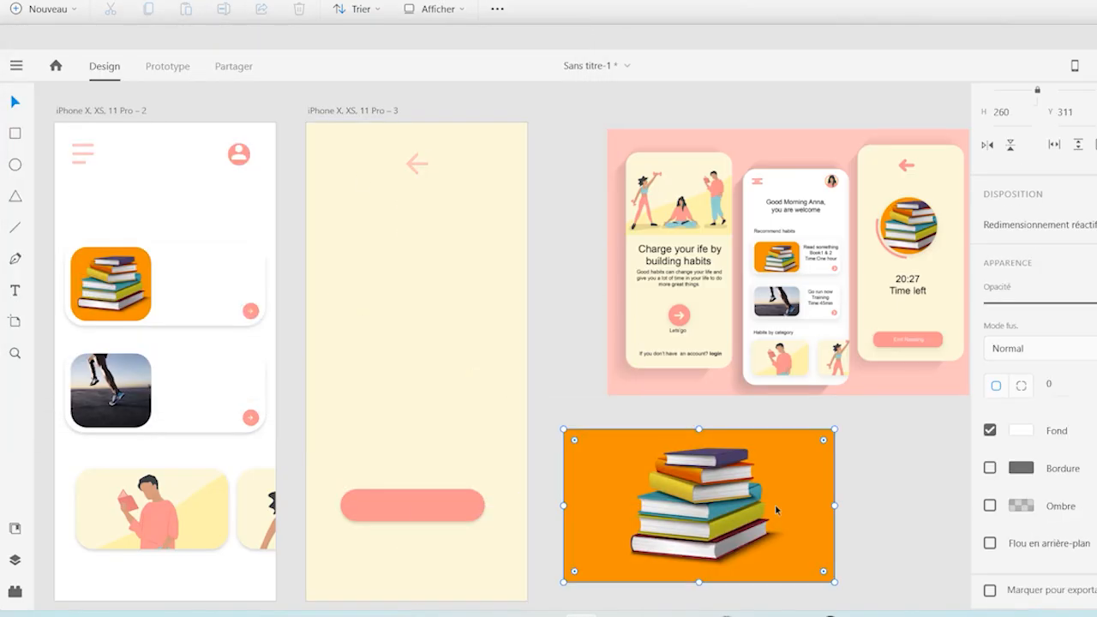
# Draw a circle about 242 by 242 over the stack of books in the imported photo and remove its border
pyautogui.click(15, 164)
pyautogui.moveTo(623, 453); pyautogui.dragTo(765, 595)
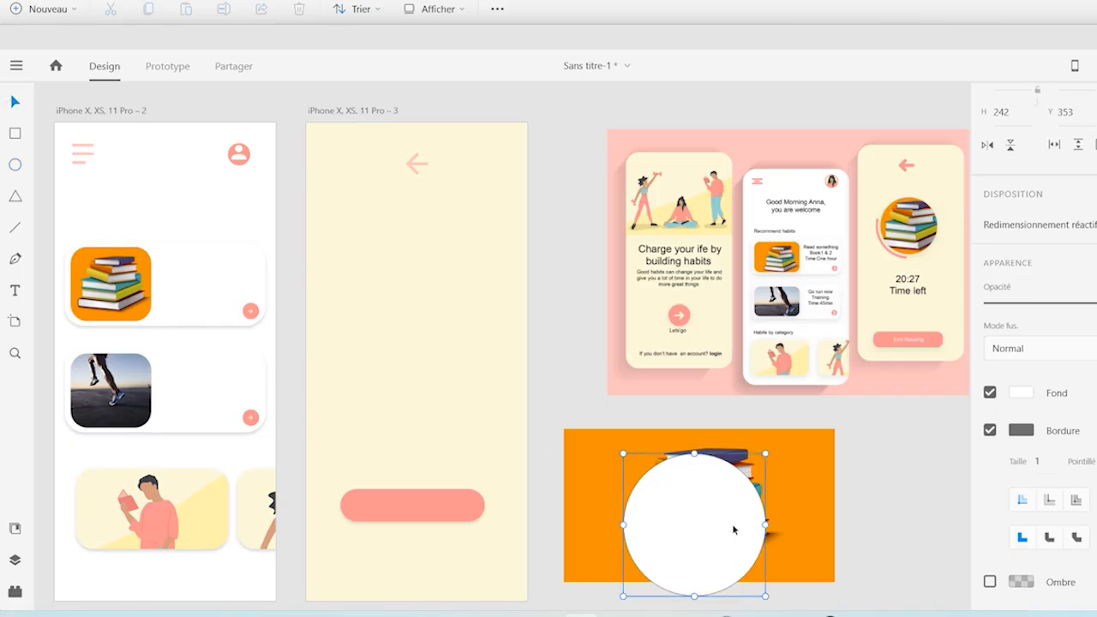
pyautogui.moveTo(725, 525); pyautogui.dragTo(732, 518)
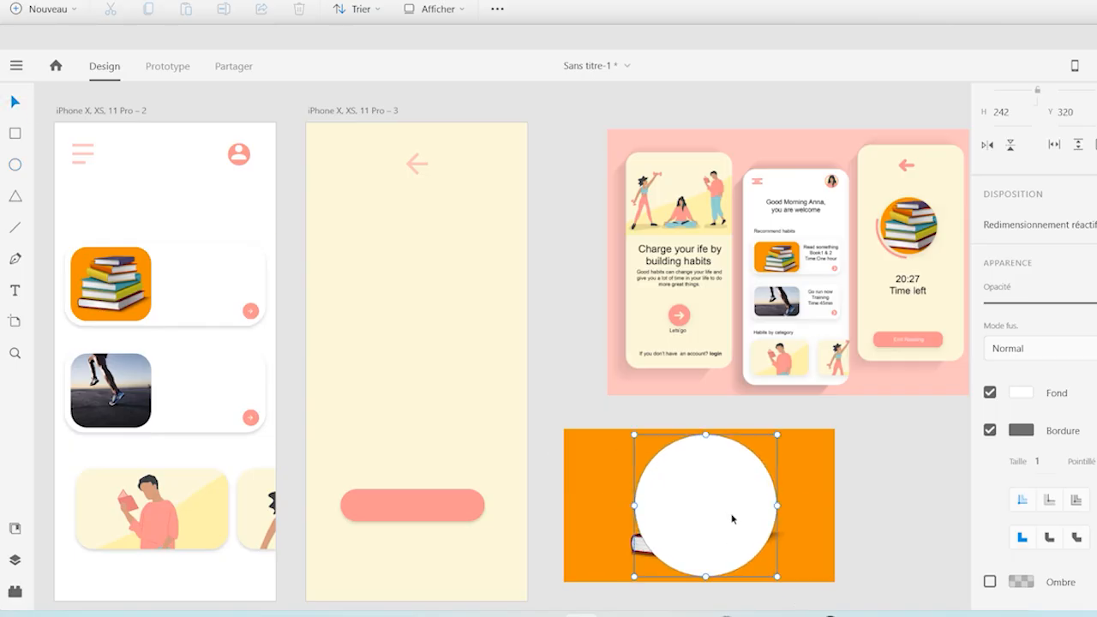
pyautogui.click(990, 430)
# Shrink the books photo to 458 by 258 and add the white circle to the selection
pyautogui.click(810, 498)
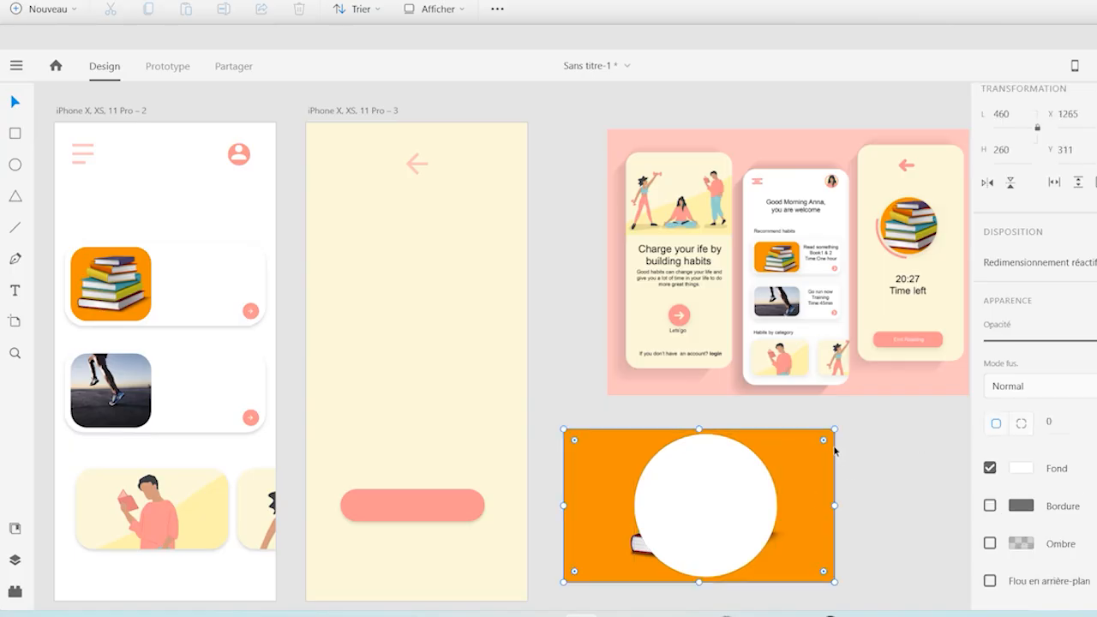
pyautogui.moveTo(835, 428); pyautogui.dragTo(835, 429)
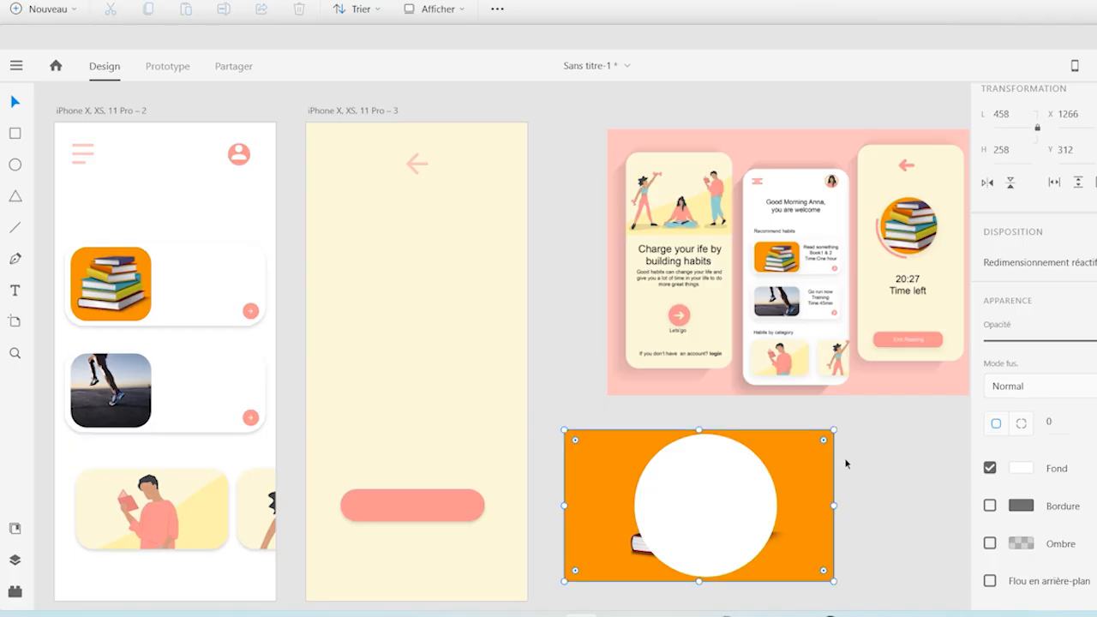
pyautogui.keyDown('shift'); pyautogui.click(680, 493); pyautogui.keyUp('shift')
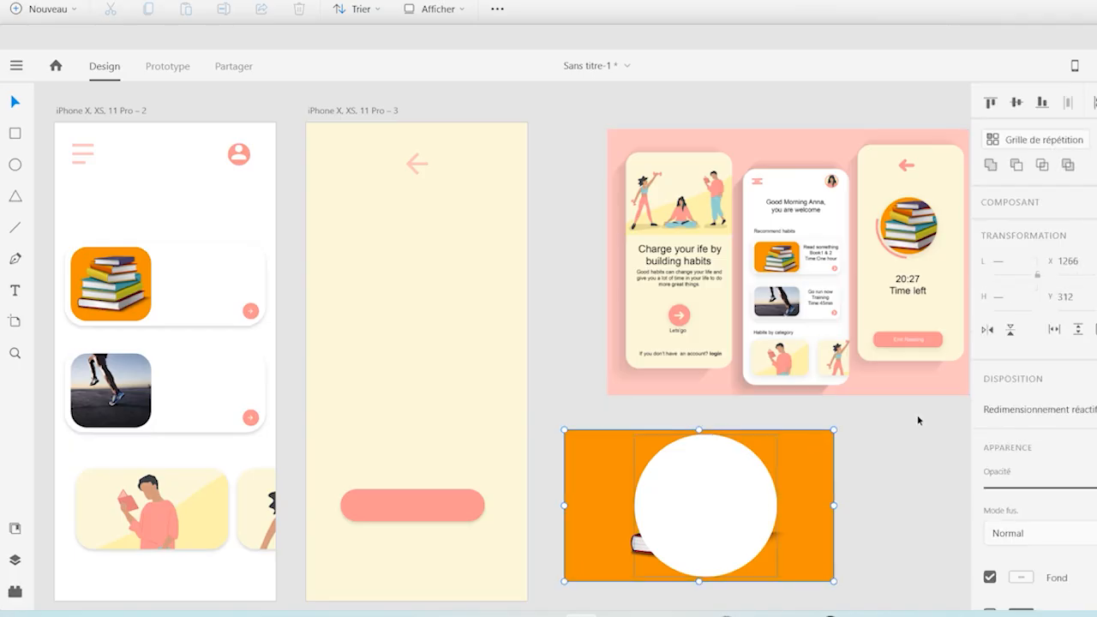
pyautogui.click(1042, 167)
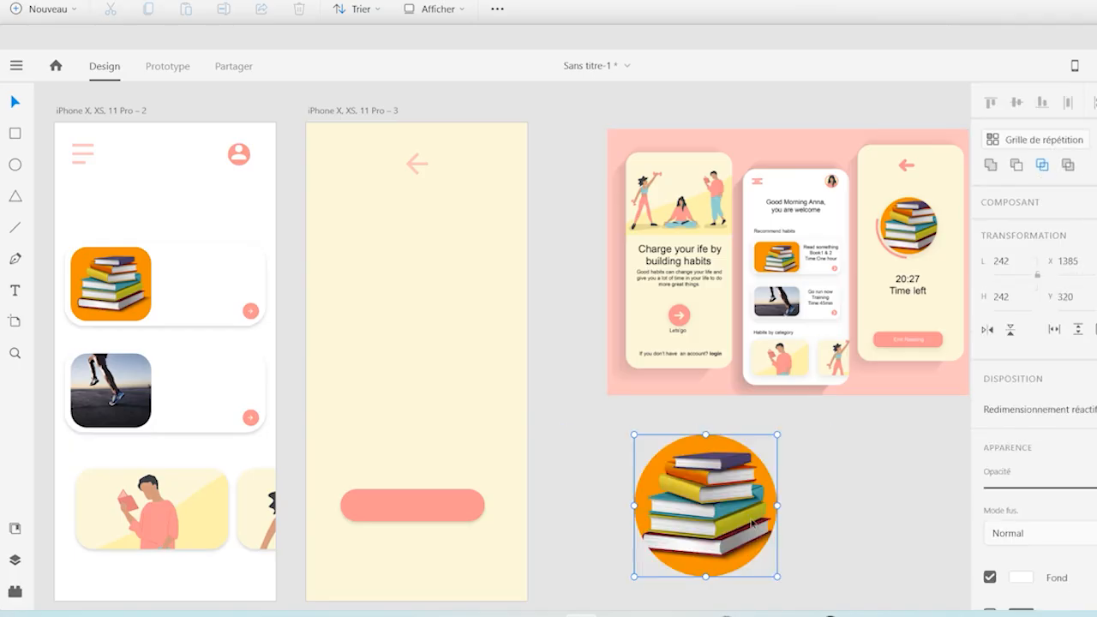
pyautogui.moveTo(736, 537)
pyautogui.mouseDown()
pyautogui.moveTo(688, 520)
pyautogui.moveTo(394, 290)
pyautogui.moveTo(449, 314)
pyautogui.moveTo(669, 510)
pyautogui.moveTo(744, 532)
pyautogui.mouseUp()
pyautogui.hotkey('ctrl', 'z')
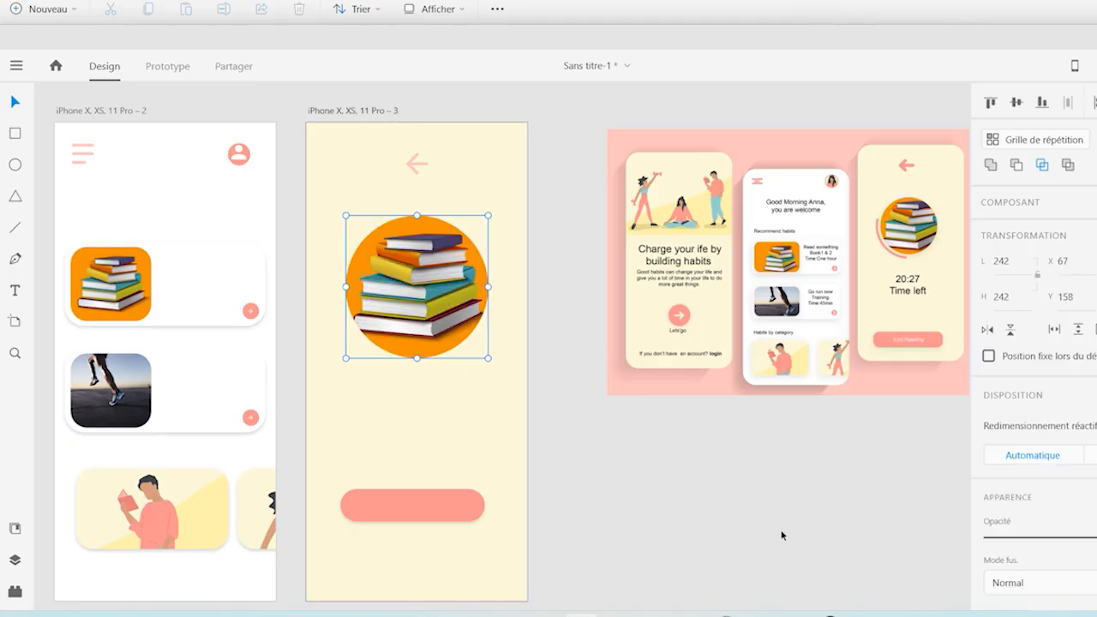
pyautogui.hotkey('ctrl', 'z')
pyautogui.hotkey('ctrl', 'z')
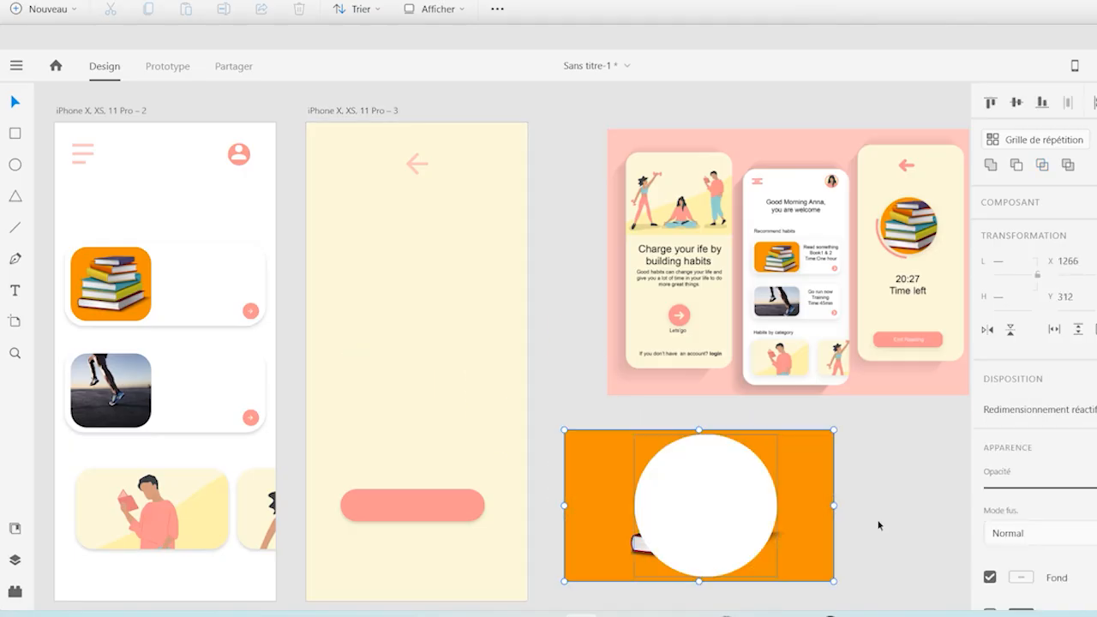
# Intersect the books photo with the circle and place the round picture under the third artboard's back arrow at X 67, Y 177
pyautogui.click(886, 545)
pyautogui.click(712, 511)
pyautogui.click(1041, 165)
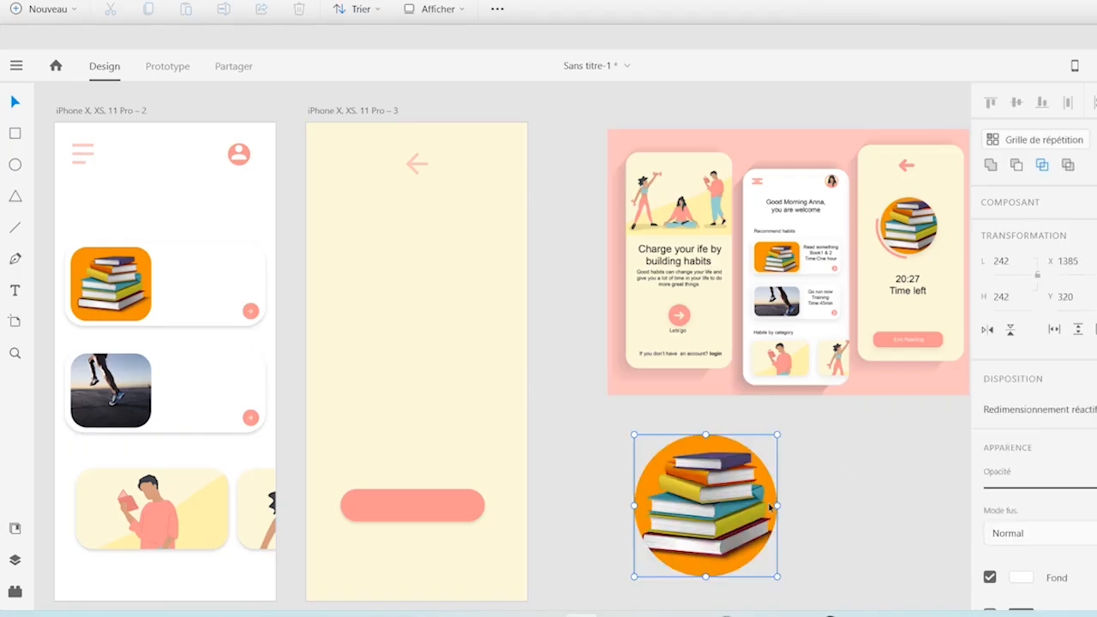
pyautogui.moveTo(725, 519); pyautogui.dragTo(445, 302)
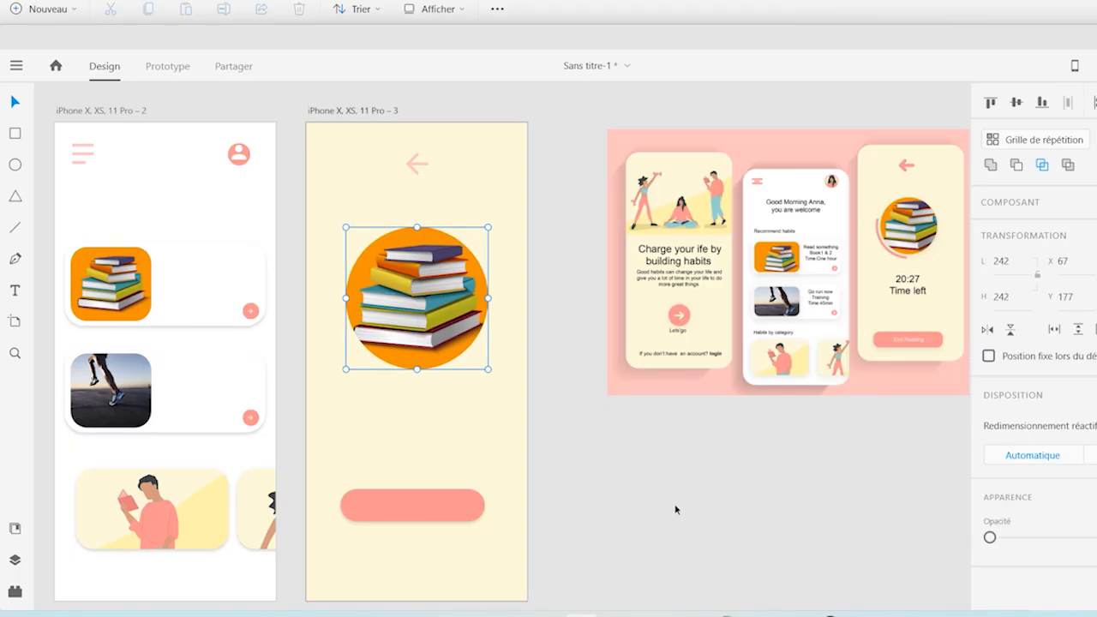
pyautogui.click(675, 509)
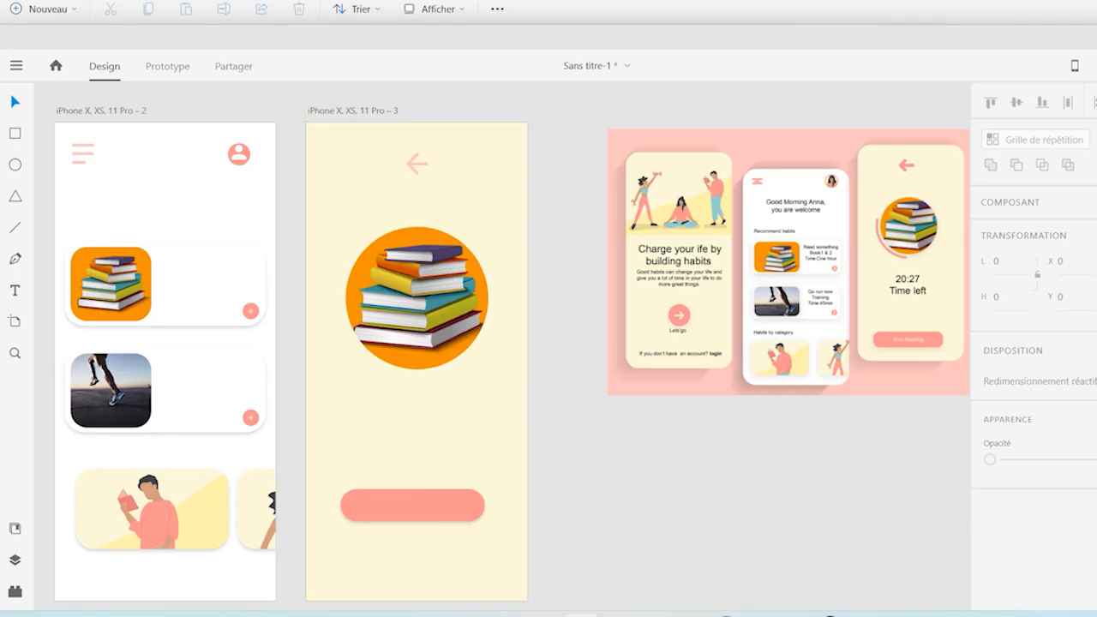
pyautogui.scroll(-1, 163, 343)
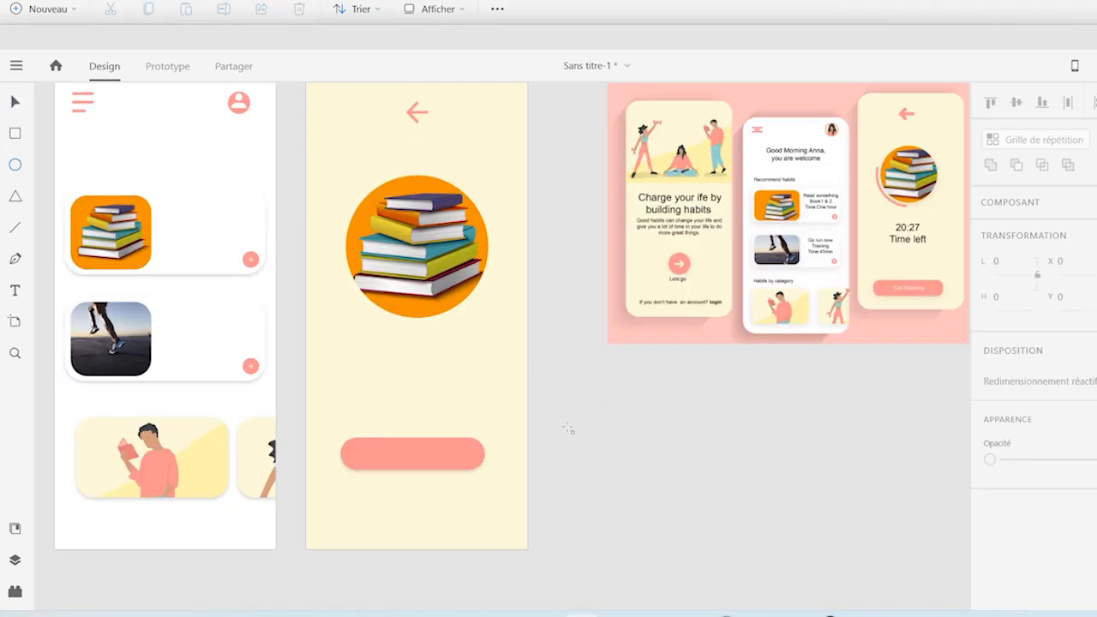
# Draw a circle about 91 by 91 on the empty canvas and give it a size 5 border in the button's pink
pyautogui.moveTo(604, 418)
pyautogui.mouseDown()
pyautogui.moveTo(661, 472)
pyautogui.moveTo(653, 466)
pyautogui.mouseUp()
pyautogui.scroll(-2, 1042, 514)
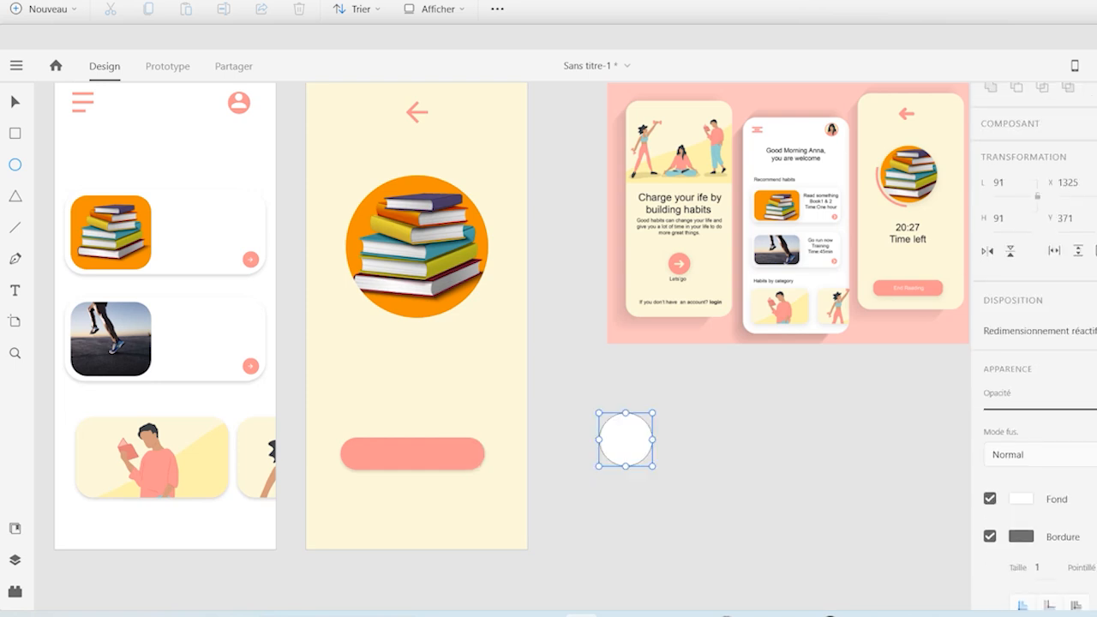
pyautogui.click(1036, 543)
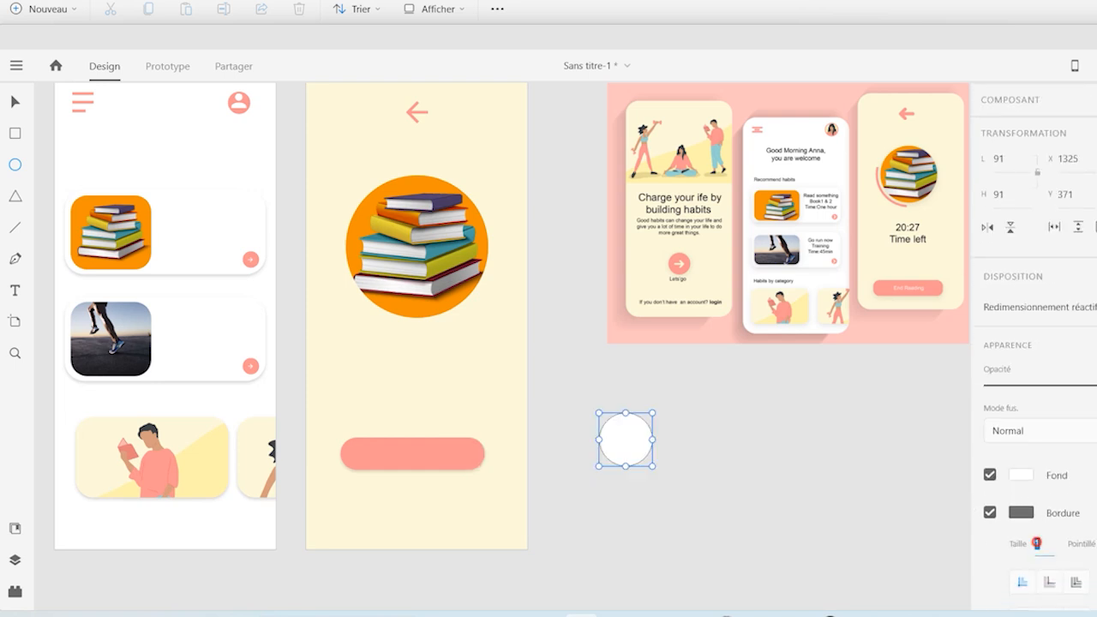
pyautogui.write('5')
pyautogui.press('Return')
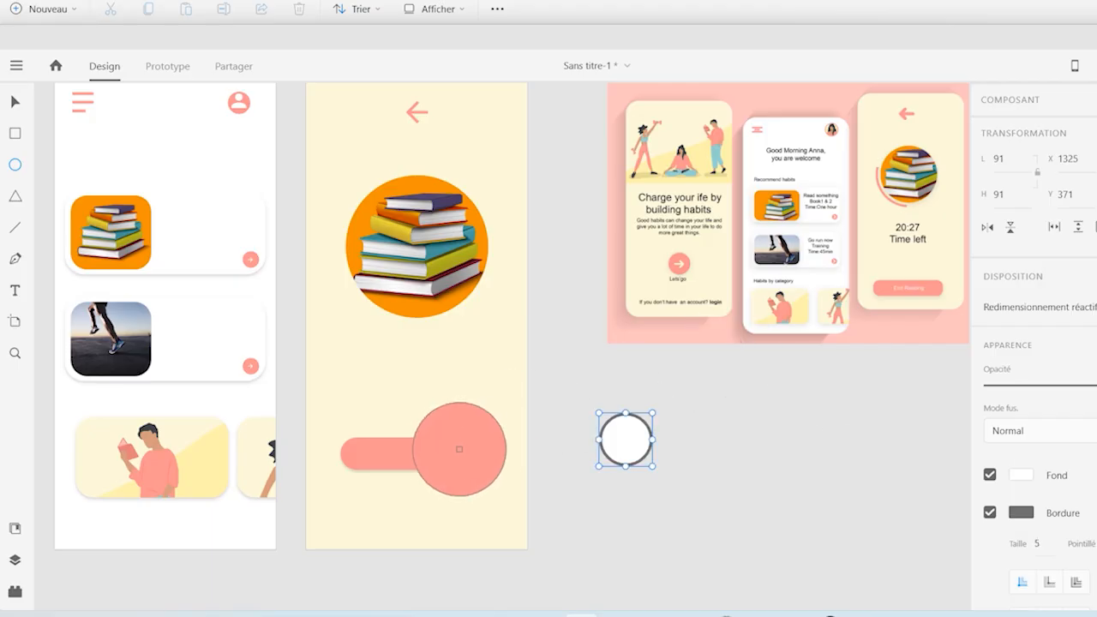
pyautogui.click(434, 449)
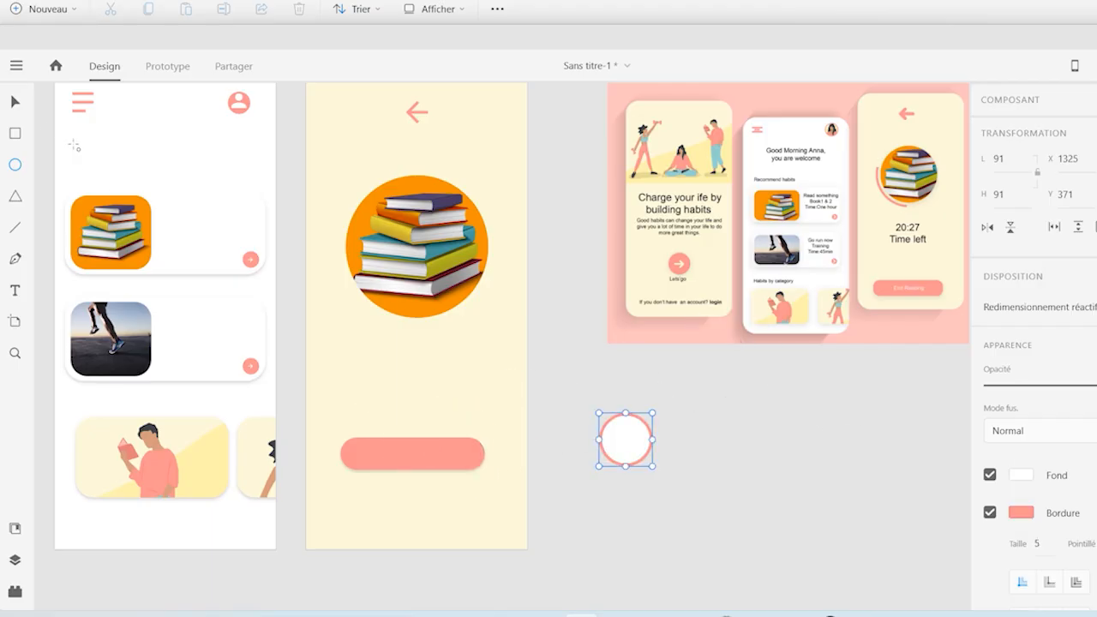
# Stretch the pink-bordered circle to 139 by 178 and place it over the left part of the round books picture at X 35, Y 203
pyautogui.click(15, 102)
pyautogui.moveTo(652, 412); pyautogui.dragTo(683, 399)
pyautogui.moveTo(643, 440); pyautogui.dragTo(377, 252)
pyautogui.moveTo(363, 208); pyautogui.dragTo(369, 184)
pyautogui.moveTo(373, 252); pyautogui.dragTo(378, 260)
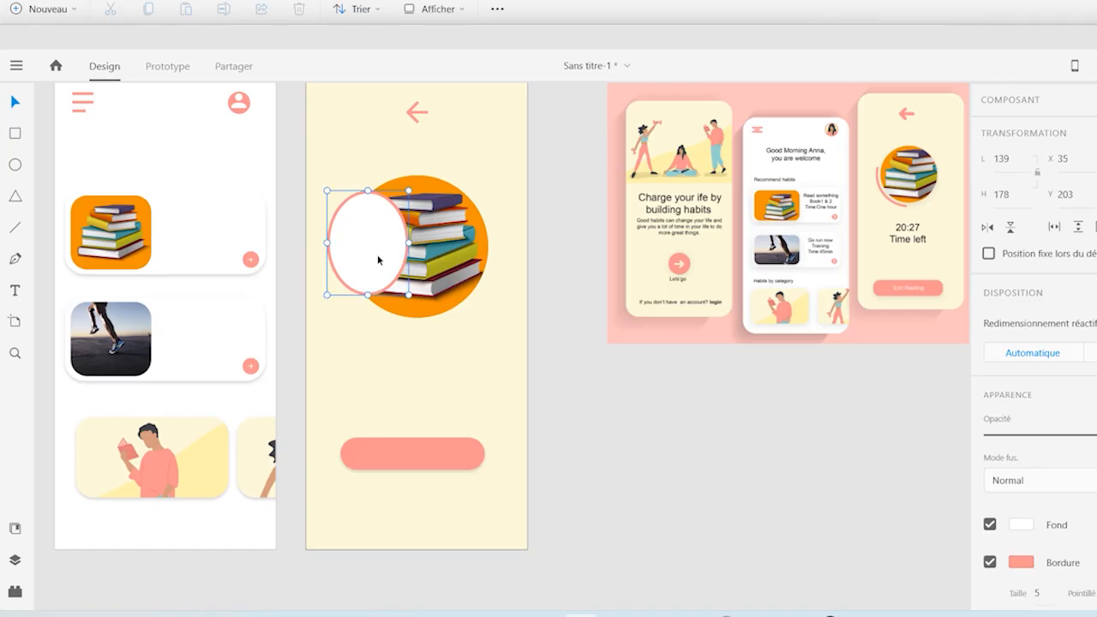
# Bring the round books picture in front of the ellipse and remove the ellipse's fill
pyautogui.click(450, 267)
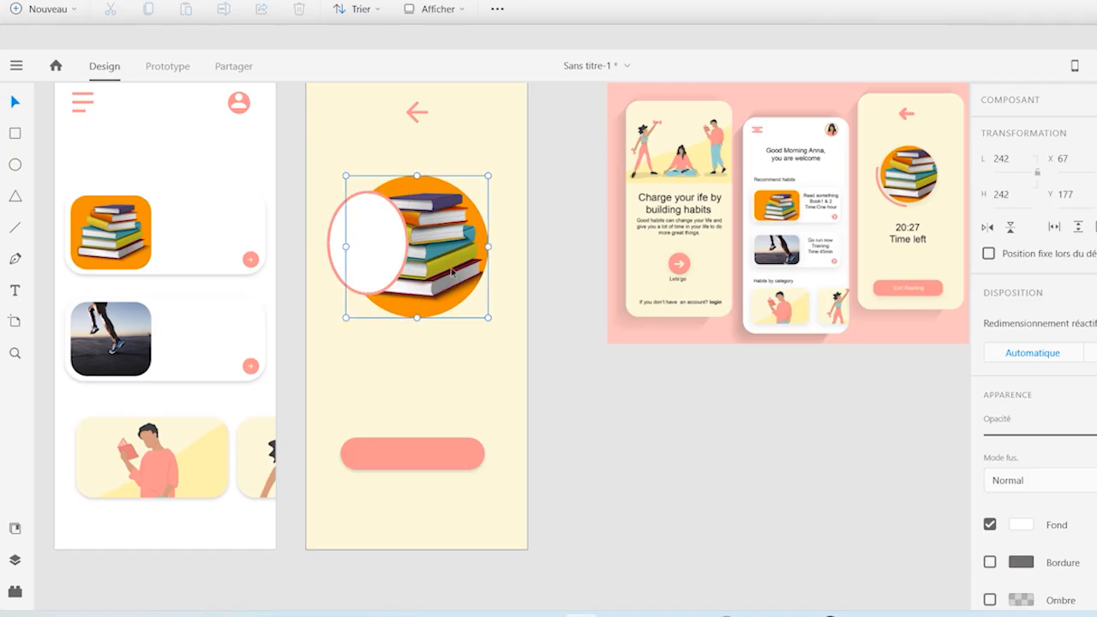
pyautogui.rightClick(452, 269)
pyautogui.moveTo(646, 436)
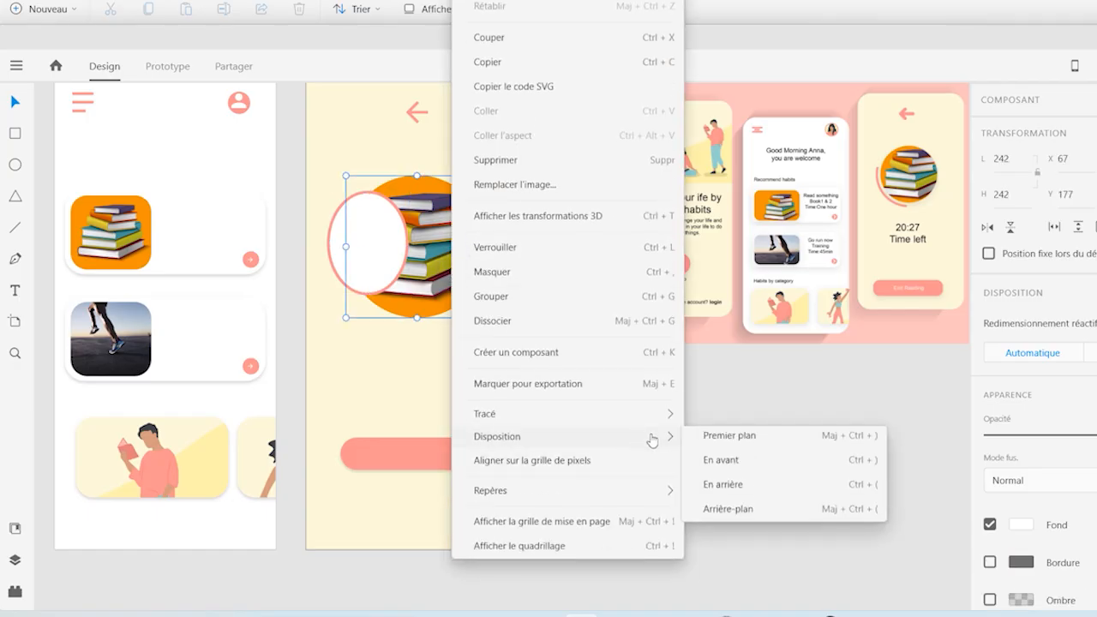
pyautogui.click(732, 440)
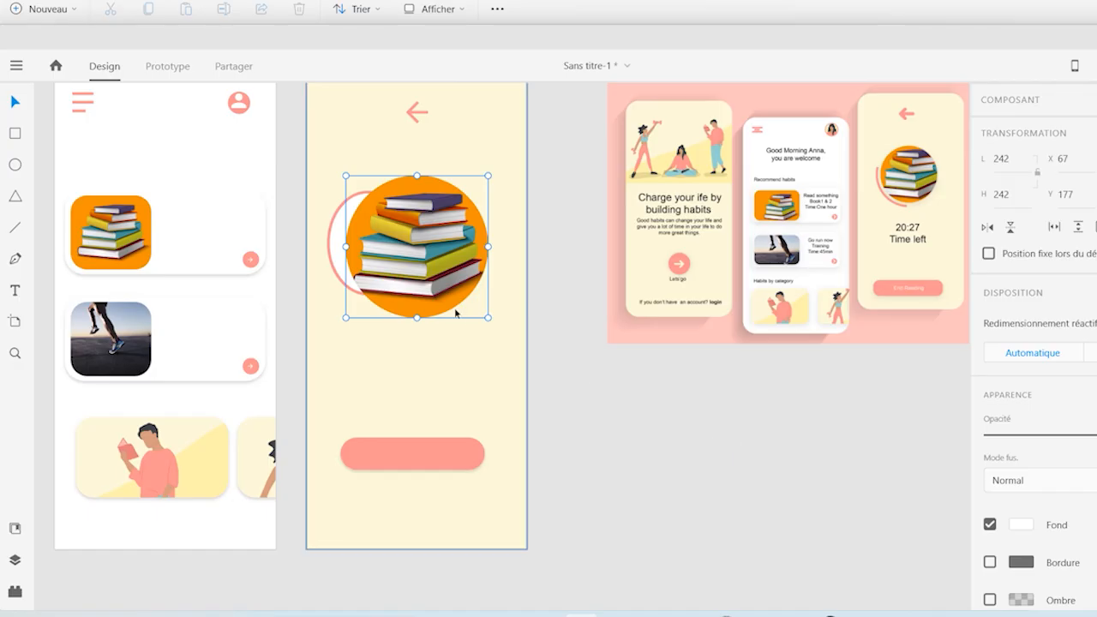
pyautogui.click(335, 271)
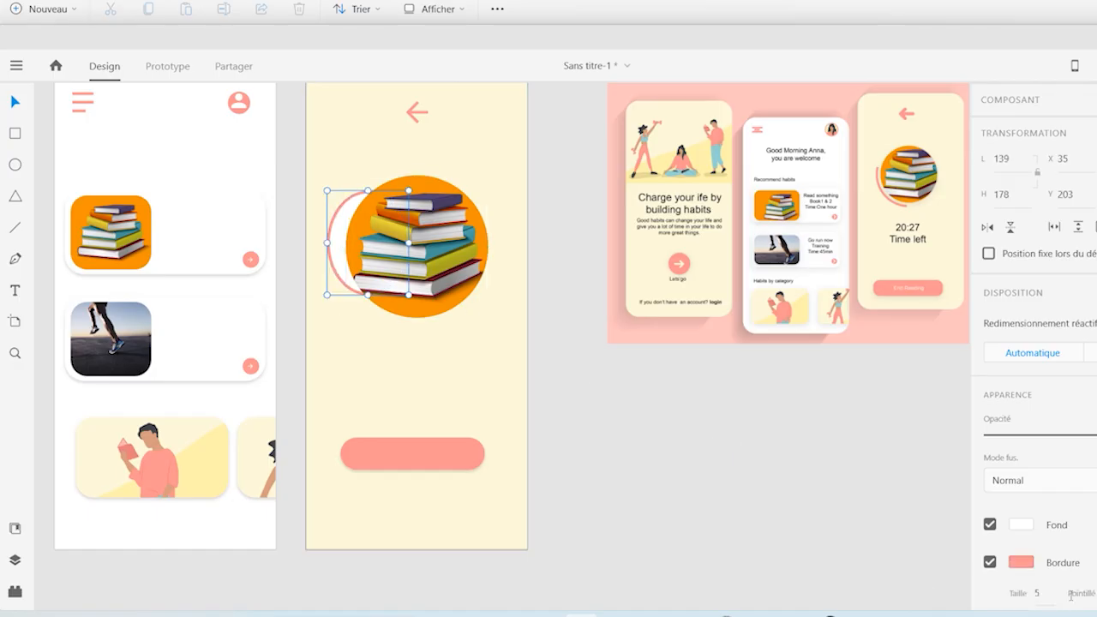
pyautogui.click(990, 526)
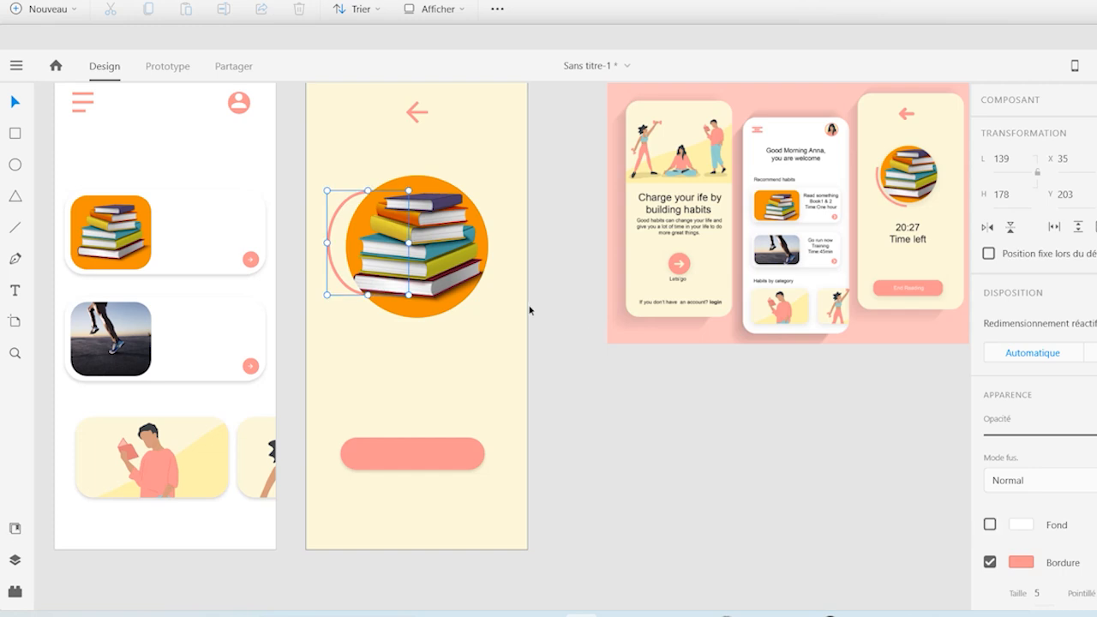
# Stretch the pink ellipse to 139 by 223 and nudge it to X 57, Y 186 against the books picture
pyautogui.moveTo(368, 191); pyautogui.dragTo(370, 164)
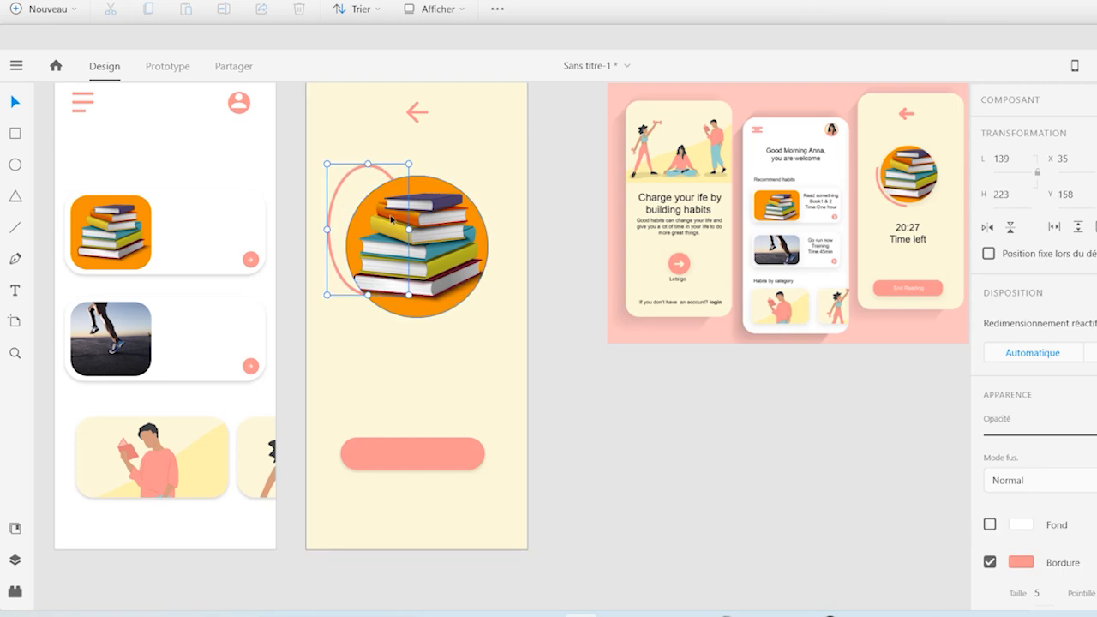
pyautogui.press('Right')
pyautogui.press('Right')
pyautogui.press('Right')
pyautogui.press('Right')
pyautogui.press('Right')
pyautogui.press('Right')
pyautogui.press('Right')
pyautogui.press('Right')
pyautogui.press('Right')
pyautogui.press('Right')
pyautogui.press('Right')
pyautogui.press('Right')
pyautogui.press('Right')
pyautogui.press('Right')
pyautogui.press('Right')
pyautogui.press('Down')
pyautogui.press('Down')
pyautogui.press('Down')
pyautogui.press('Down')
pyautogui.press('Down')
pyautogui.press('Down')
pyautogui.press('Down')
pyautogui.press('Down')
pyautogui.press('Down')
pyautogui.press('Down')
pyautogui.press('Down')
pyautogui.press('Down')
pyautogui.press('Down')
pyautogui.press('Down')
pyautogui.press('Down')
pyautogui.press('Down')
pyautogui.press('Down')
pyautogui.press('Down')
pyautogui.press('Down')
pyautogui.press('Down')
pyautogui.press('Down')
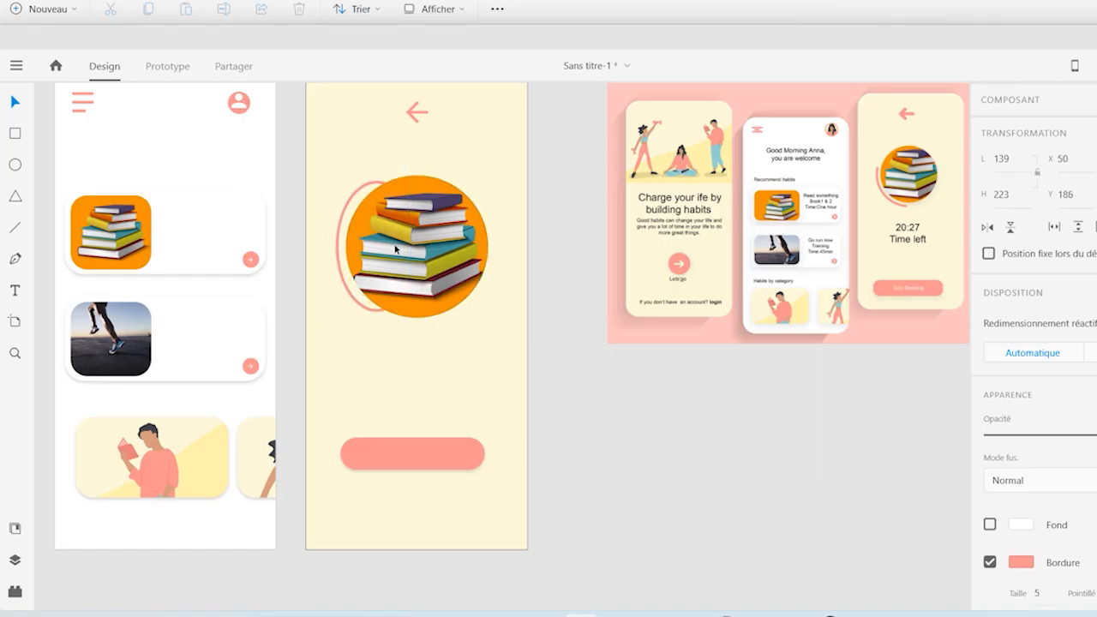
pyautogui.press('Right')
pyautogui.press('Right')
pyautogui.press('Right')
pyautogui.press('Right')
pyautogui.press('Right')
pyautogui.press('Right')
pyautogui.press('Right')
pyautogui.press('Right')
pyautogui.press('Right')
pyautogui.press('Right')
pyautogui.press('Right')
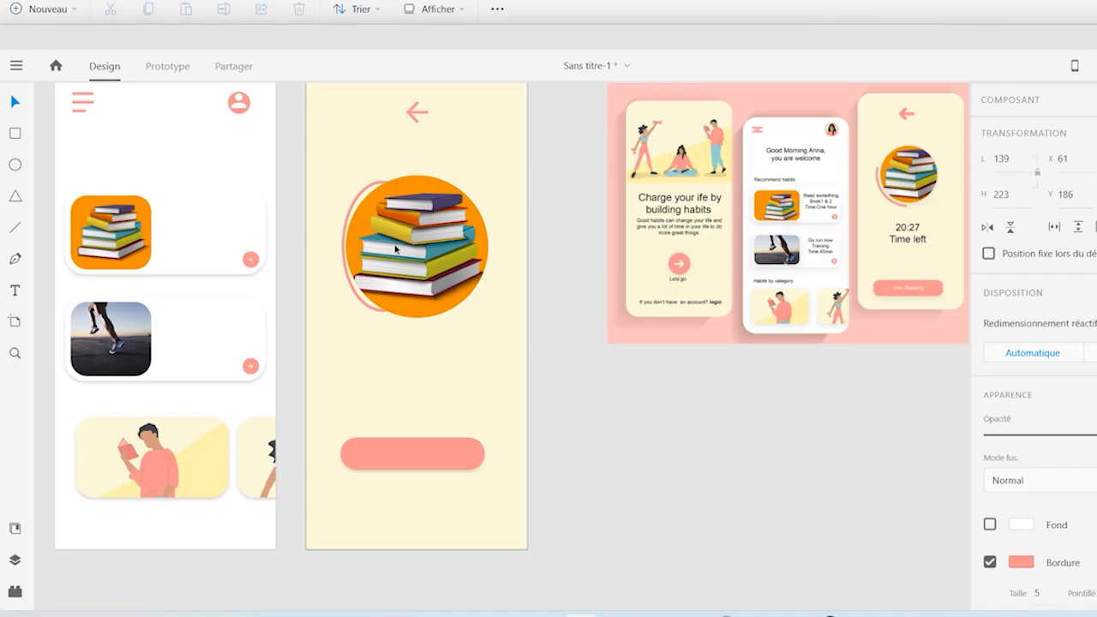
pyautogui.press('Left')
pyautogui.press('Left')
pyautogui.press('Left')
pyautogui.press('Left')
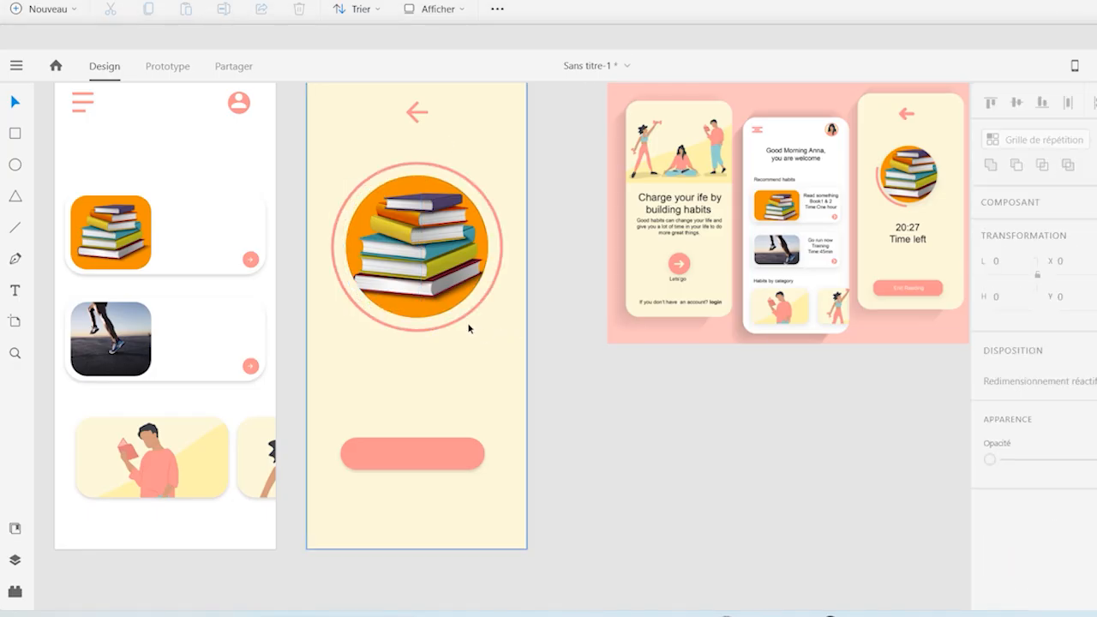
# Enlarge the pink ring to 292 by 289 and move it onto the empty canvas beside the third artboard with an overlapping copy
pyautogui.click(461, 321)
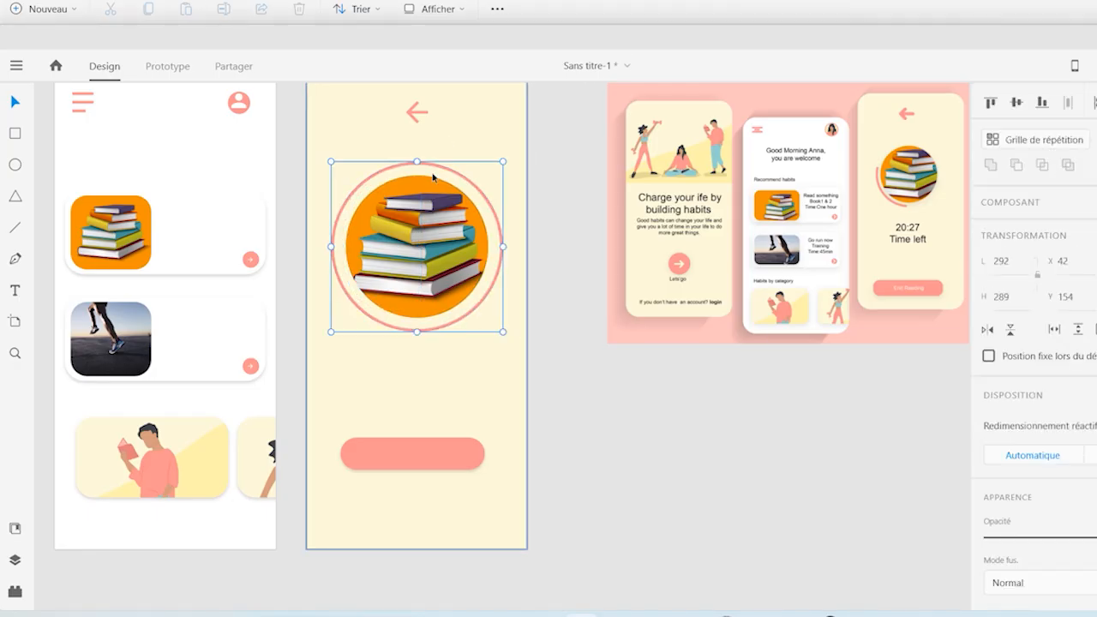
pyautogui.click(654, 502)
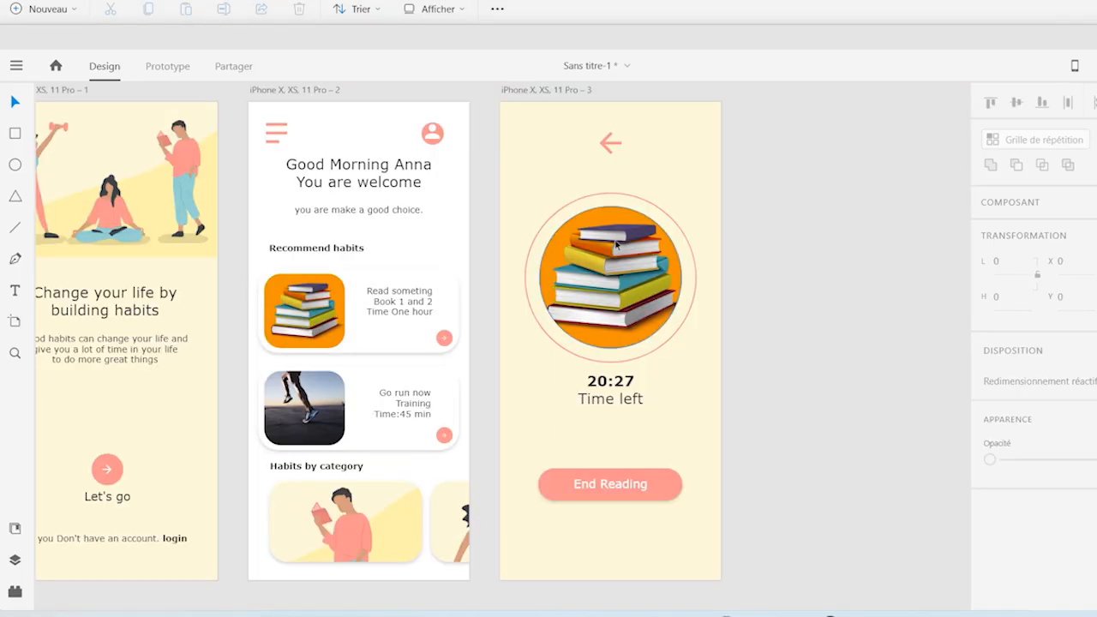
pyautogui.click(607, 196)
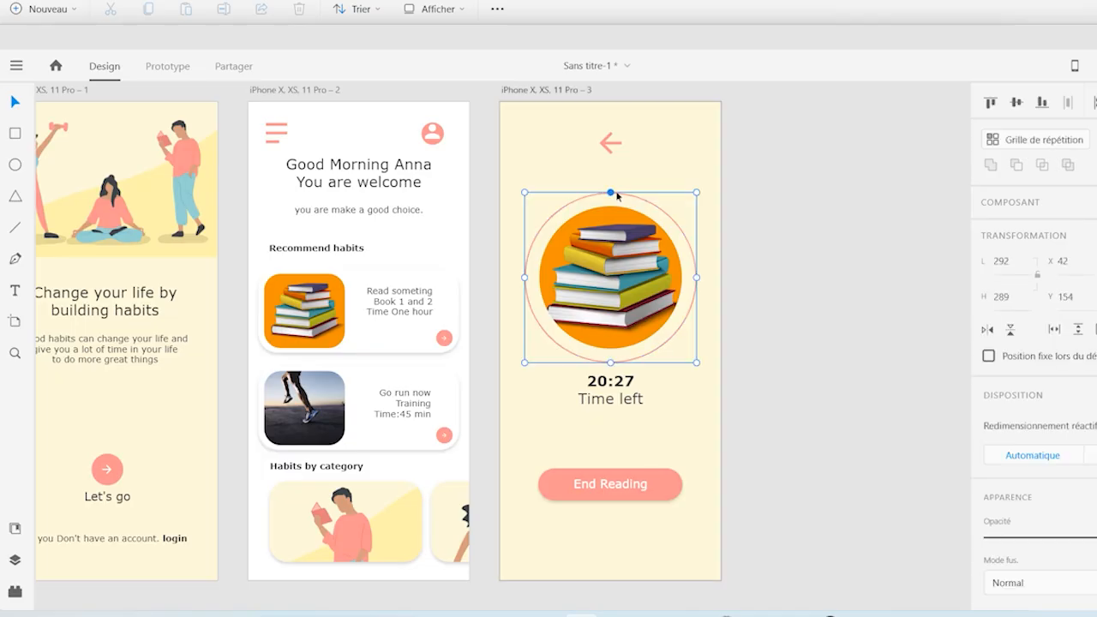
pyautogui.moveTo(618, 195); pyautogui.dragTo(838, 188)
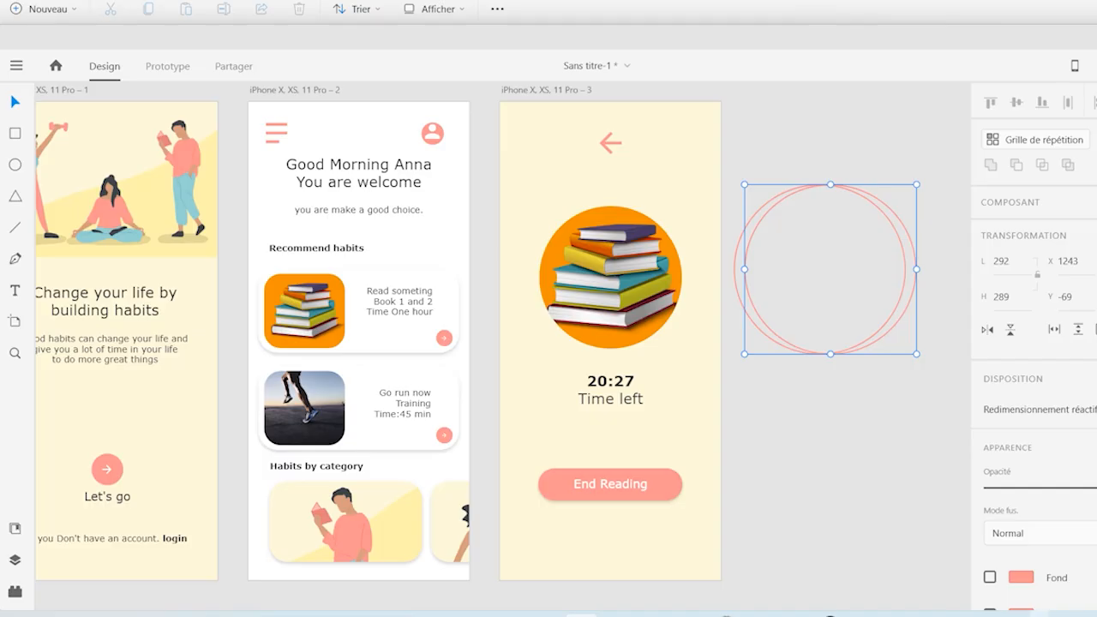
# Fill the overlapping ring with the artboard's cream colour without a border and group it with the pink ring
pyautogui.click(990, 577)
pyautogui.press('i')
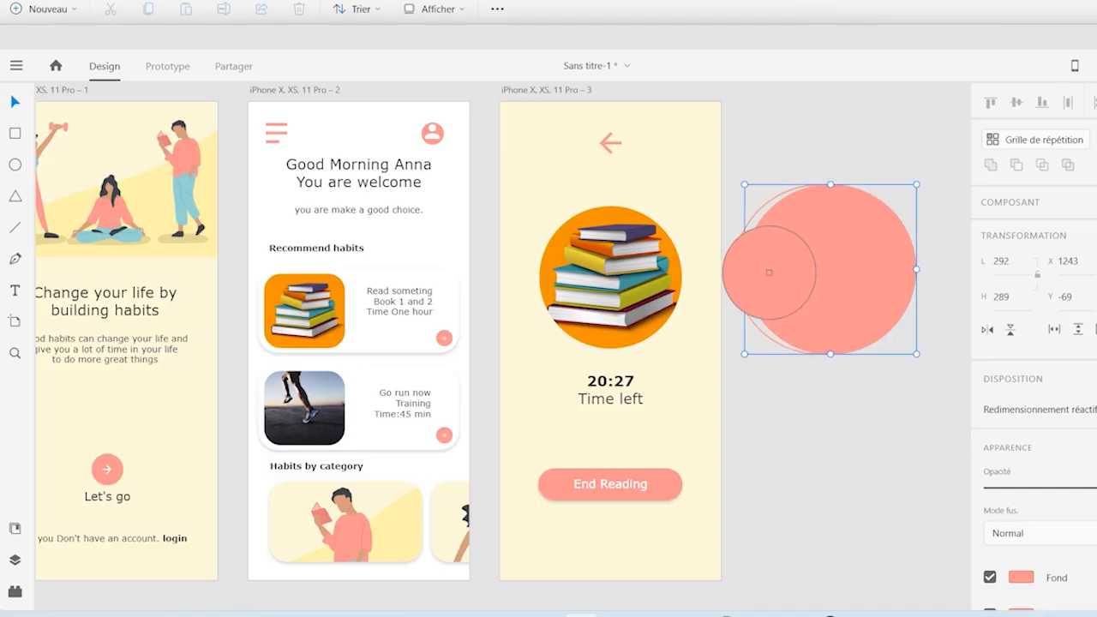
pyautogui.click(672, 171)
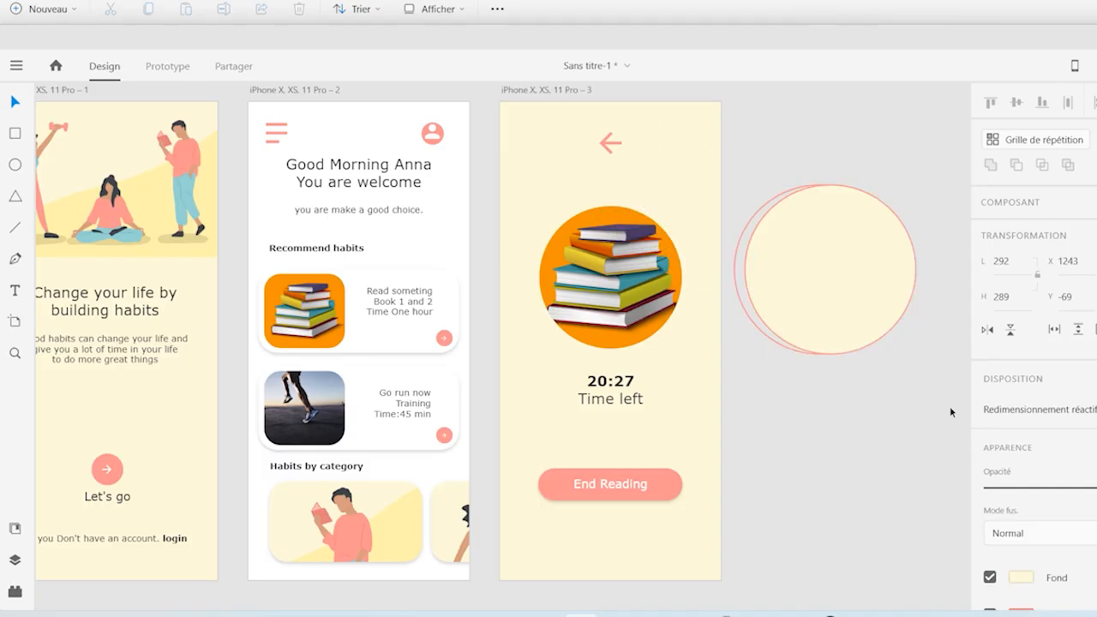
pyautogui.scroll(-2, 1034, 352)
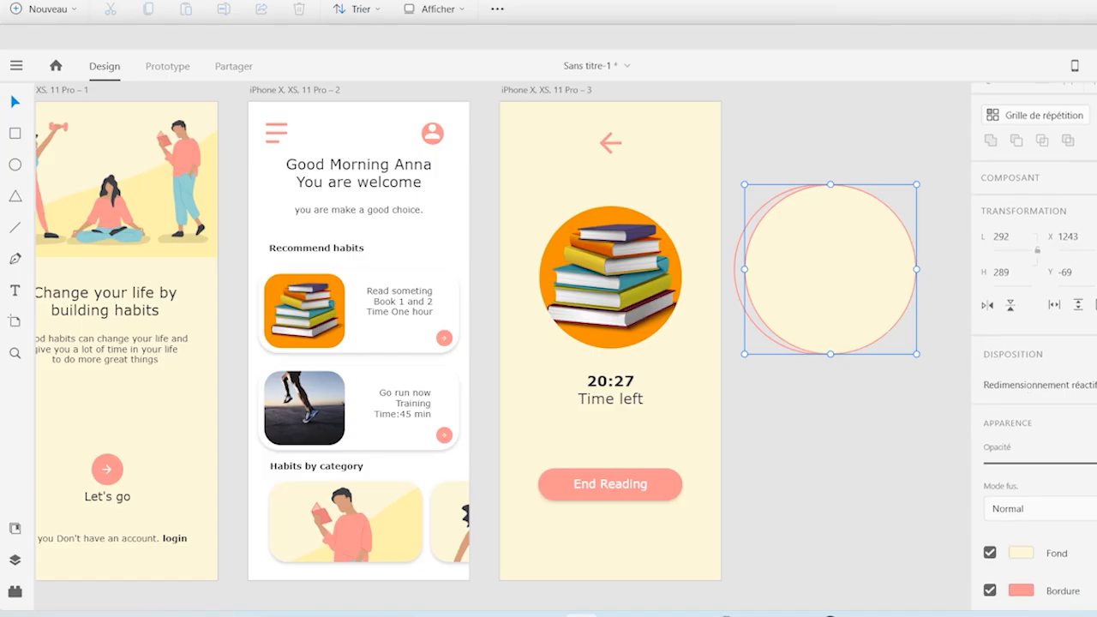
pyautogui.click(990, 531)
pyautogui.click(808, 294)
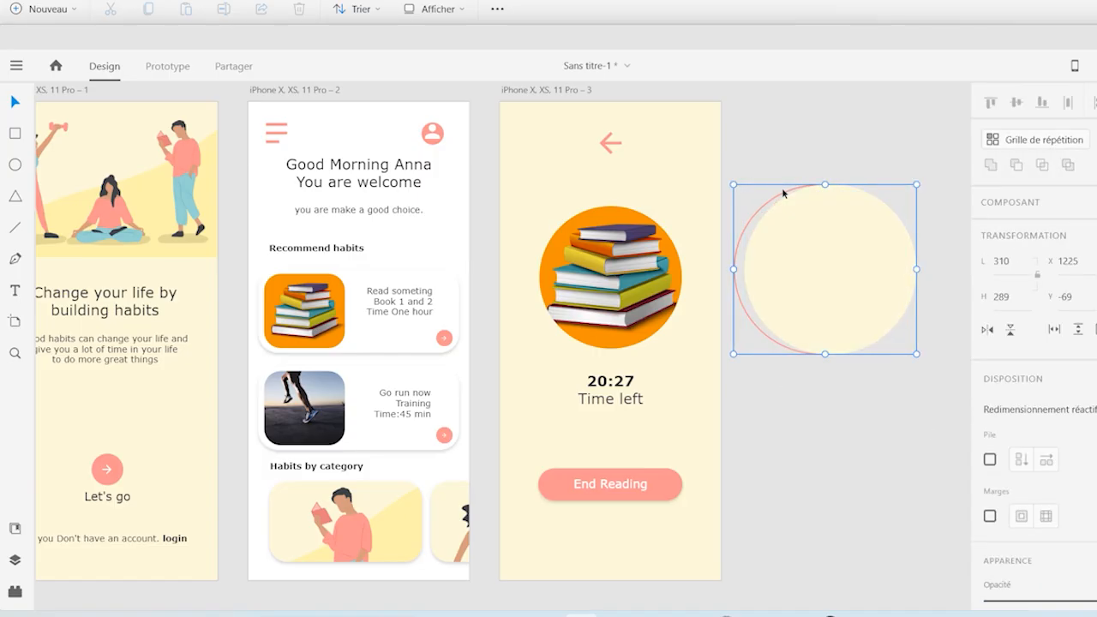
# Bring the round books picture on the third artboard to the front of the stacking order
pyautogui.click(637, 283)
pyautogui.rightClick(637, 283)
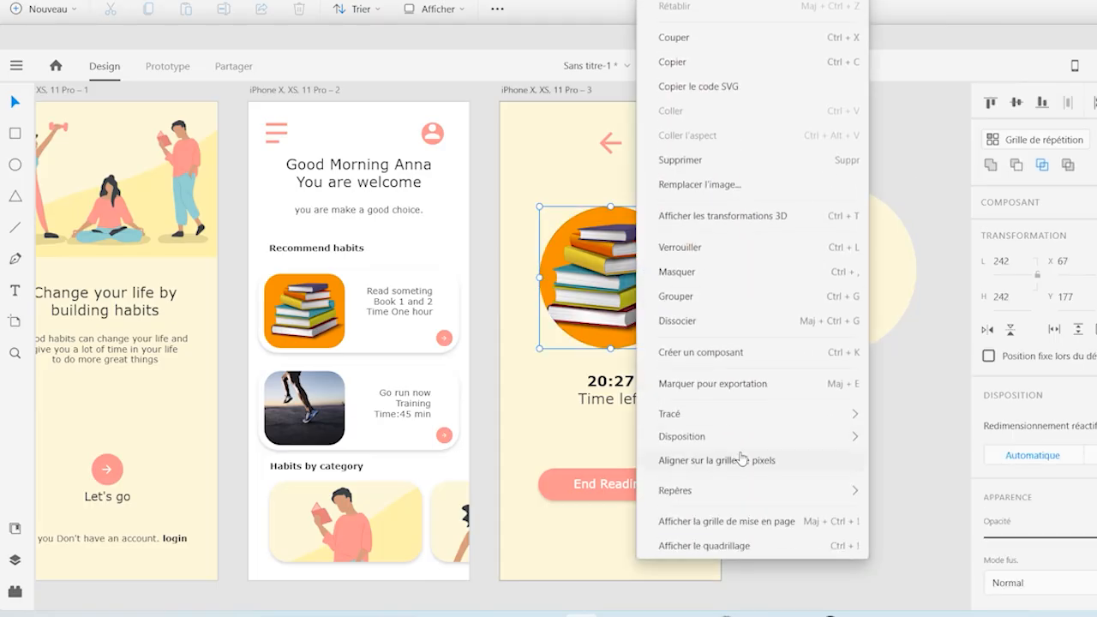
pyautogui.moveTo(789, 444)
pyautogui.click(911, 439)
# Move the round books picture off the third artboard and place the pink arc group beneath the back arrow in its place
pyautogui.moveTo(839, 316); pyautogui.dragTo(814, 283)
pyautogui.click(615, 306)
pyautogui.moveTo(615, 307); pyautogui.dragTo(871, 459)
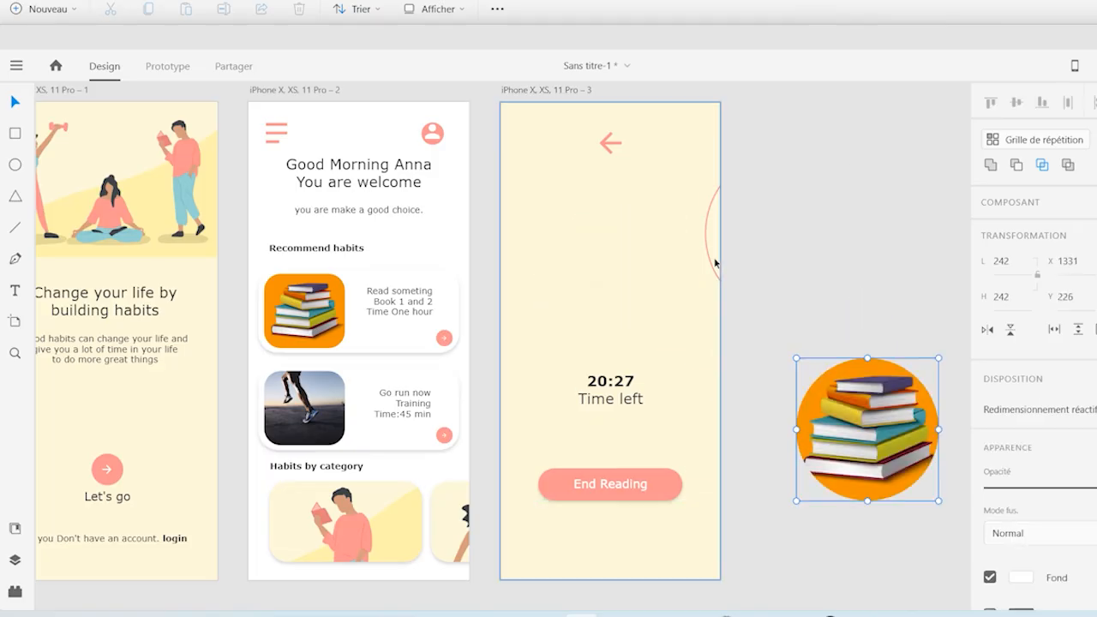
pyautogui.click(783, 257)
pyautogui.moveTo(783, 257); pyautogui.dragTo(602, 289)
# Bring the round books picture to the front and place it inside the pink arc on the third artboard
pyautogui.click(886, 415)
pyautogui.moveTo(867, 432); pyautogui.dragTo(825, 319)
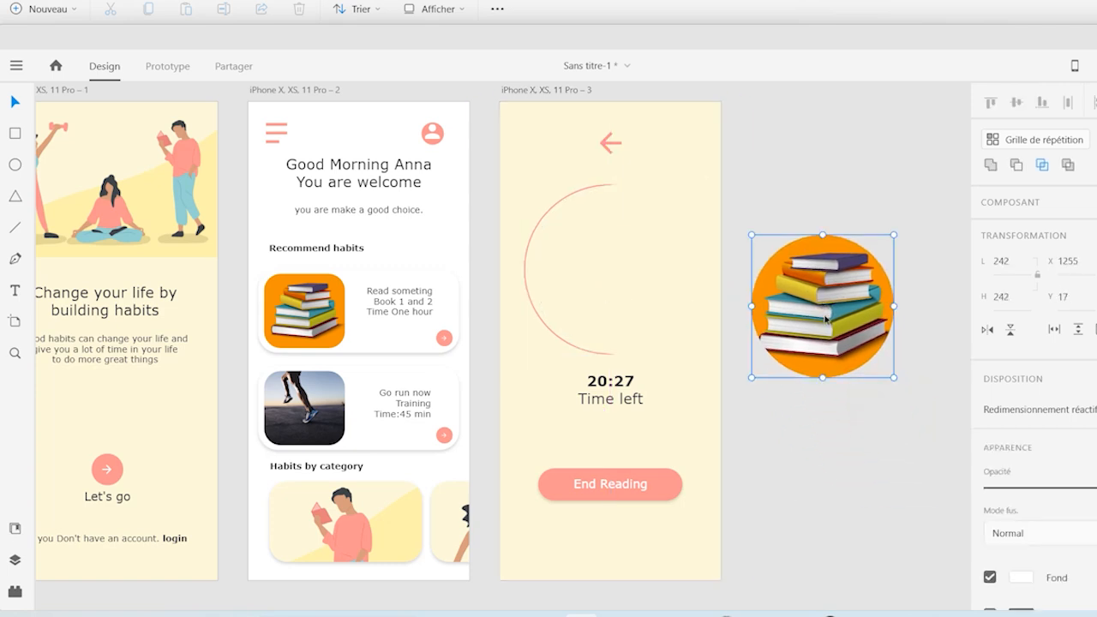
pyautogui.rightClick(824, 317)
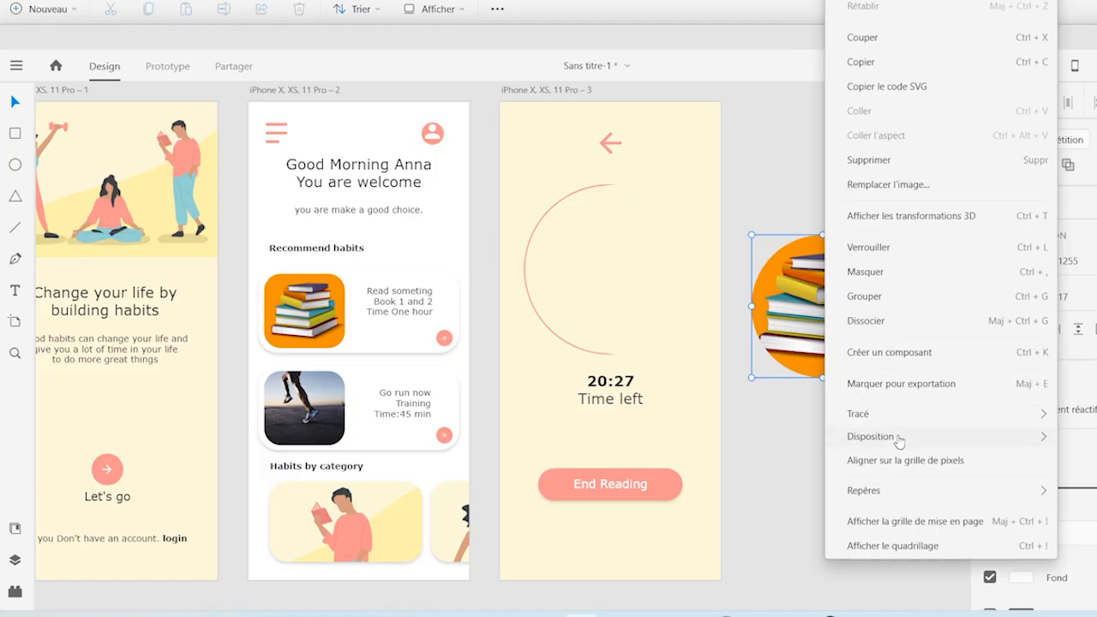
pyautogui.moveTo(947, 441)
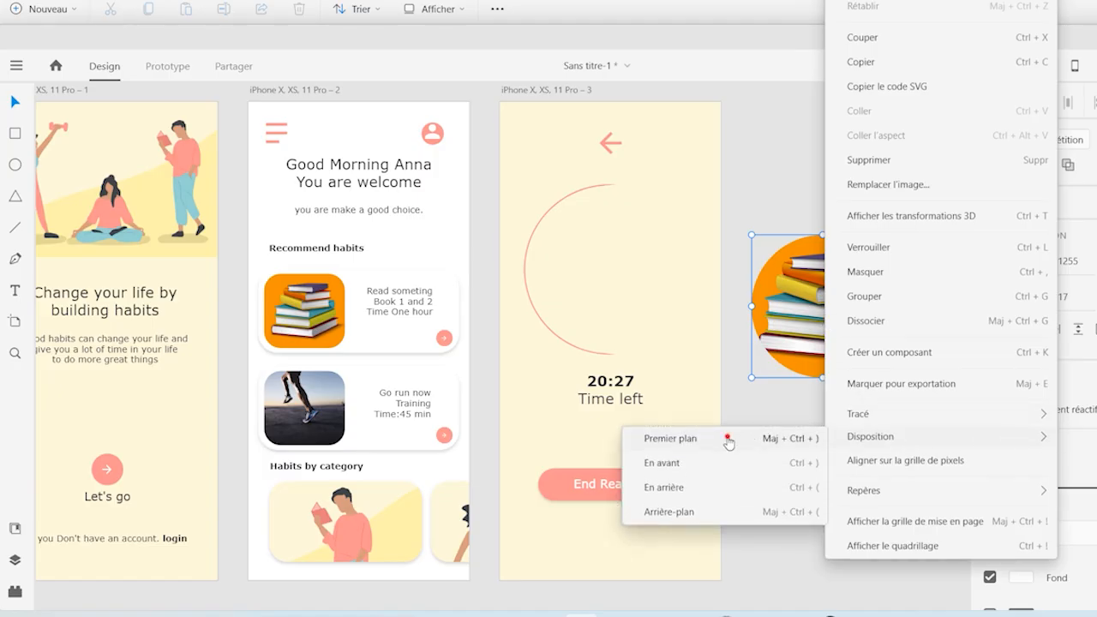
pyautogui.click(727, 442)
pyautogui.moveTo(827, 347); pyautogui.dragTo(616, 308)
pyautogui.click(779, 322)
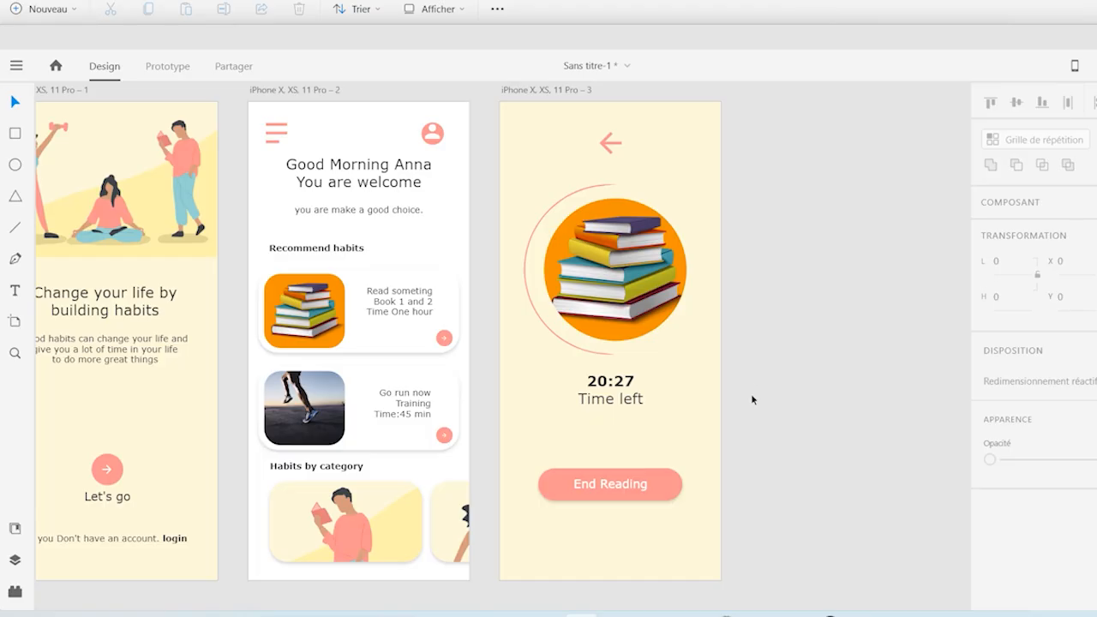
# Change the countdown text above "Time left" to 30:27
pyautogui.click(603, 385)
pyautogui.doubleClick(602, 386)
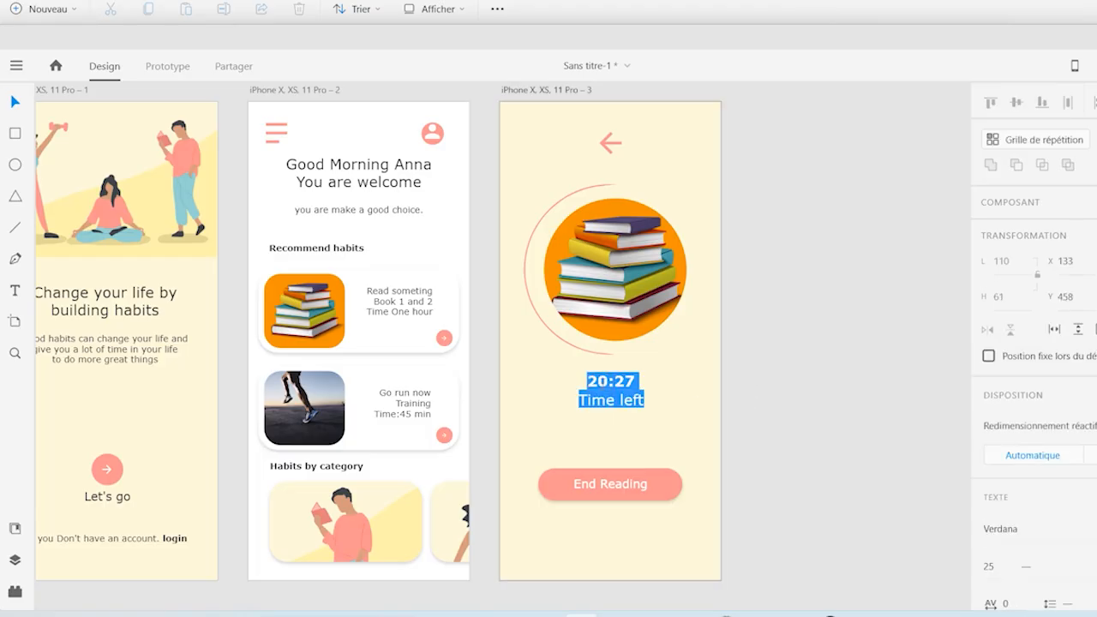
pyautogui.click(598, 382)
pyautogui.press('BackSpace')
pyautogui.write('3')
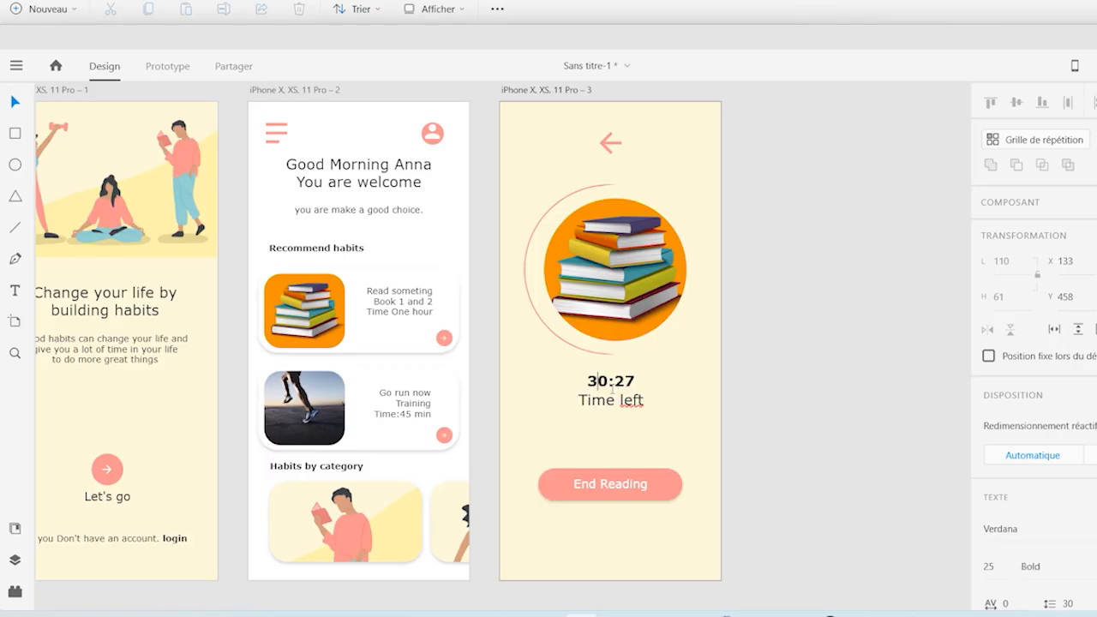
pyautogui.press('Escape')
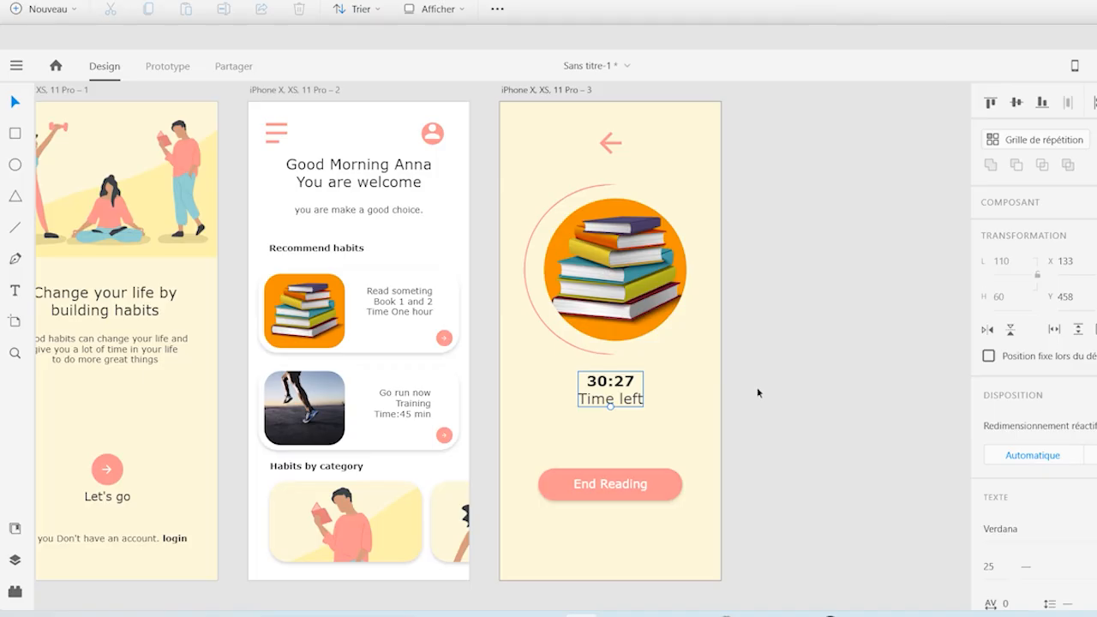
pyautogui.click(757, 392)
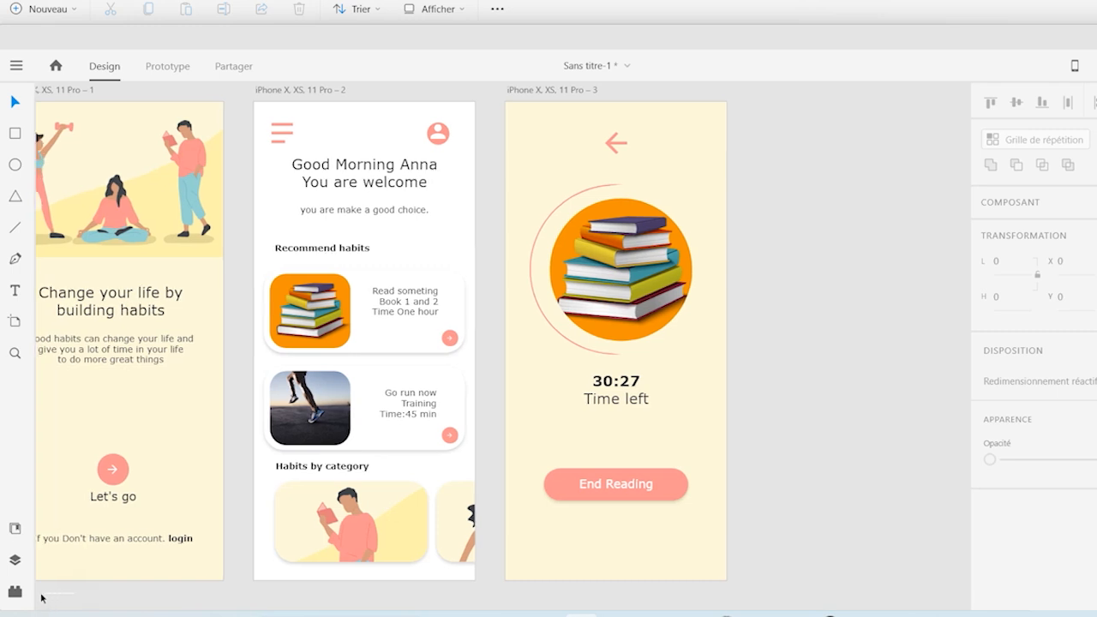
# Delete the pink reference mockup image beside the first artboard
pyautogui.hscroll(-5, 39, 598)
pyautogui.hscroll(-4, 40, 598)
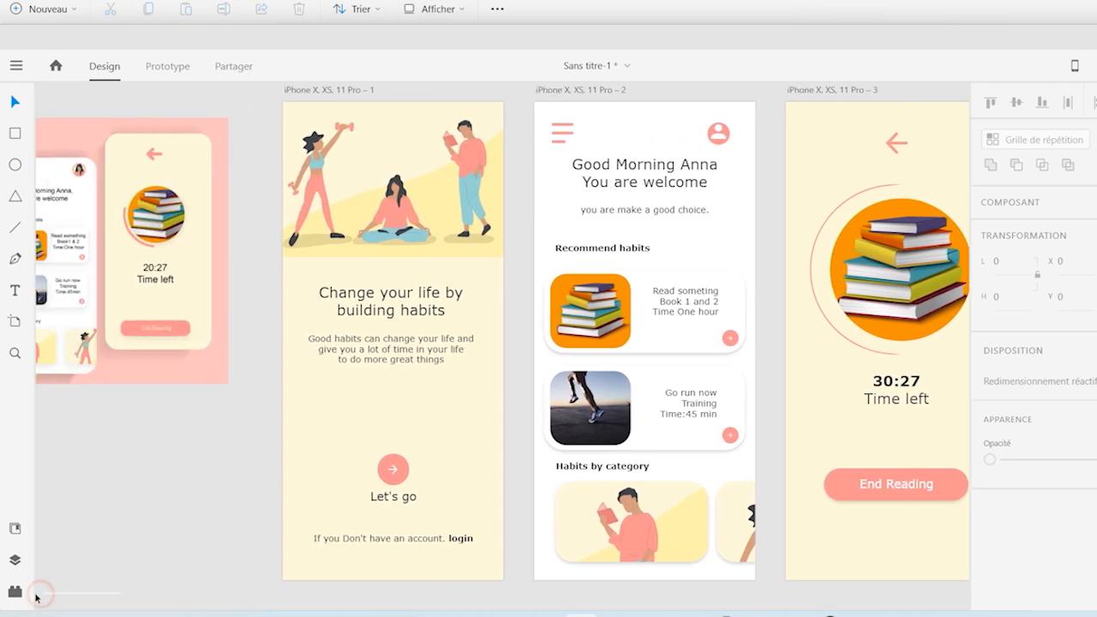
pyautogui.click(179, 347)
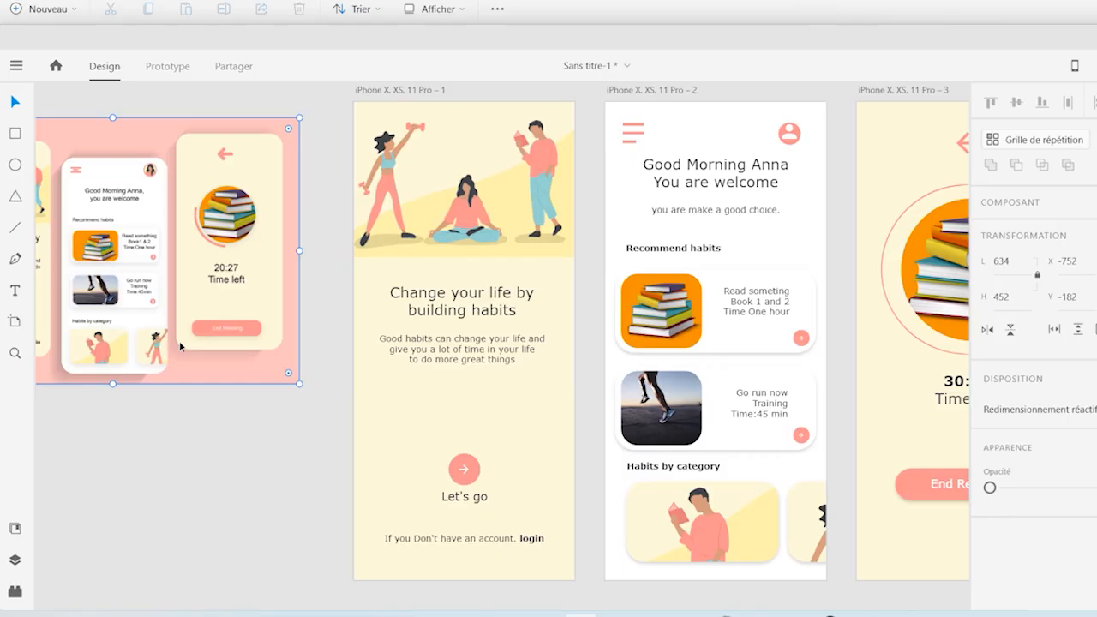
pyautogui.press('Delete')
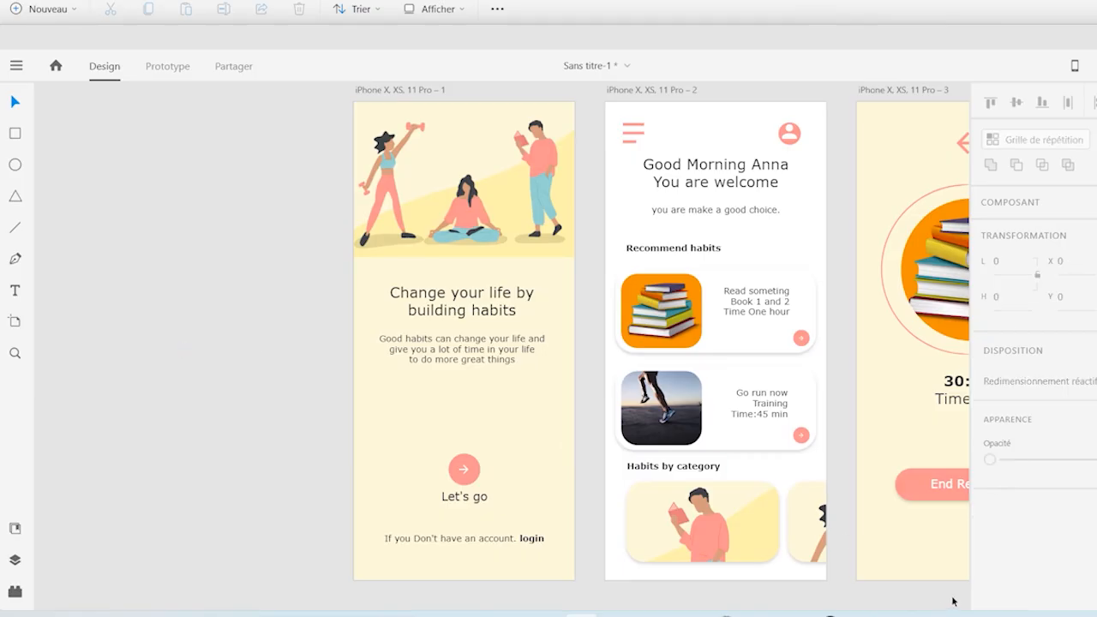
# In Prototype mode, link the "Let's go" arrow button to the second artboard and the hamburger icon back to the first artboard
pyautogui.hscroll(4, 957, 597)
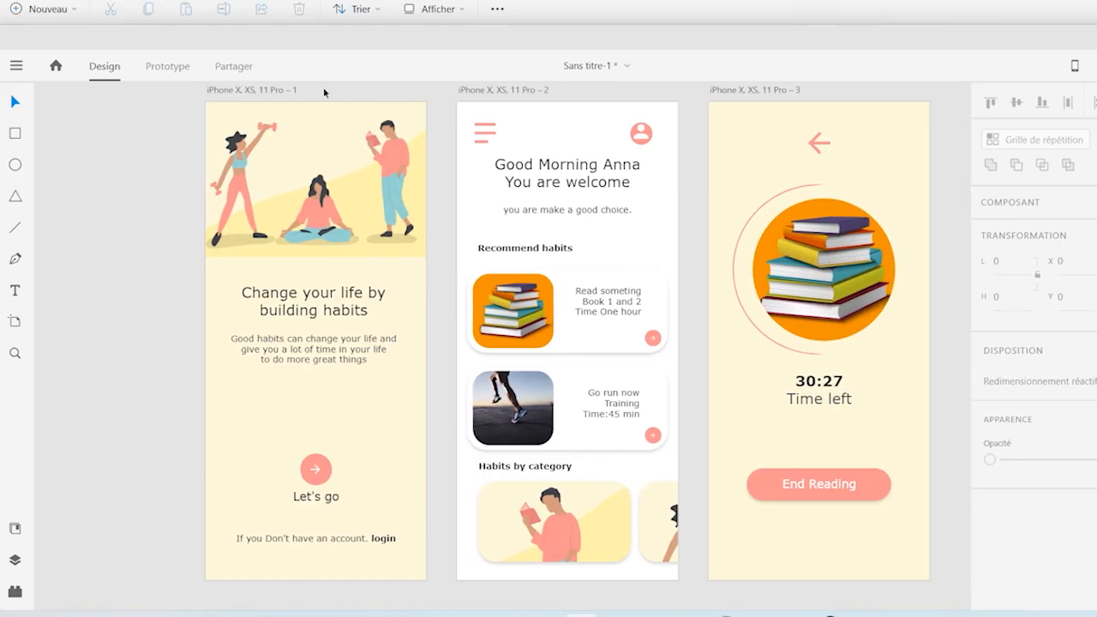
pyautogui.click(170, 68)
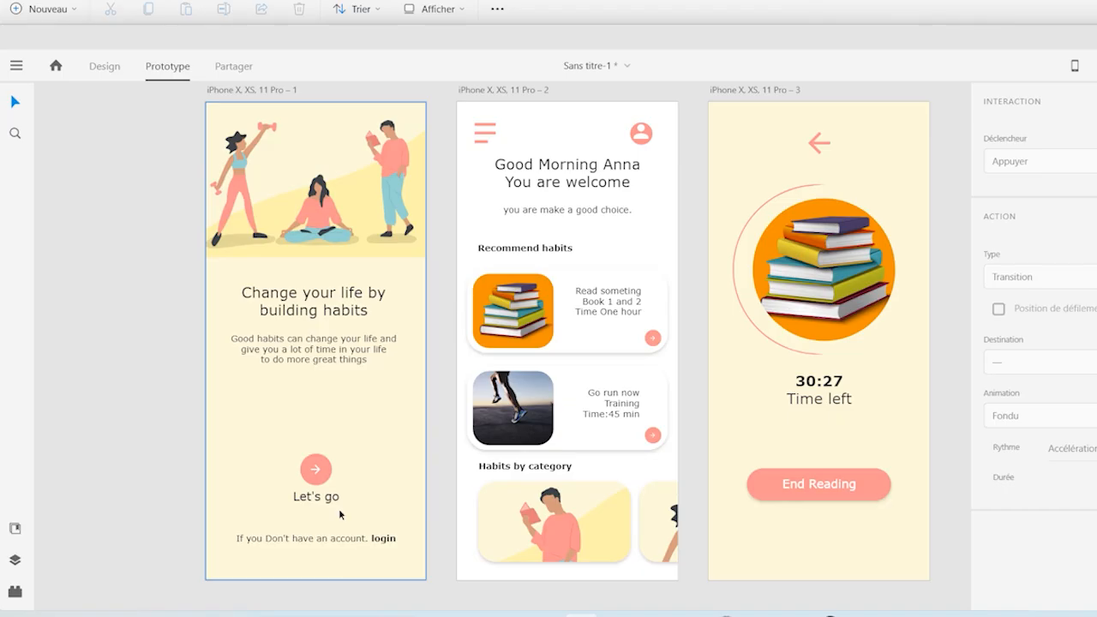
pyautogui.click(318, 472)
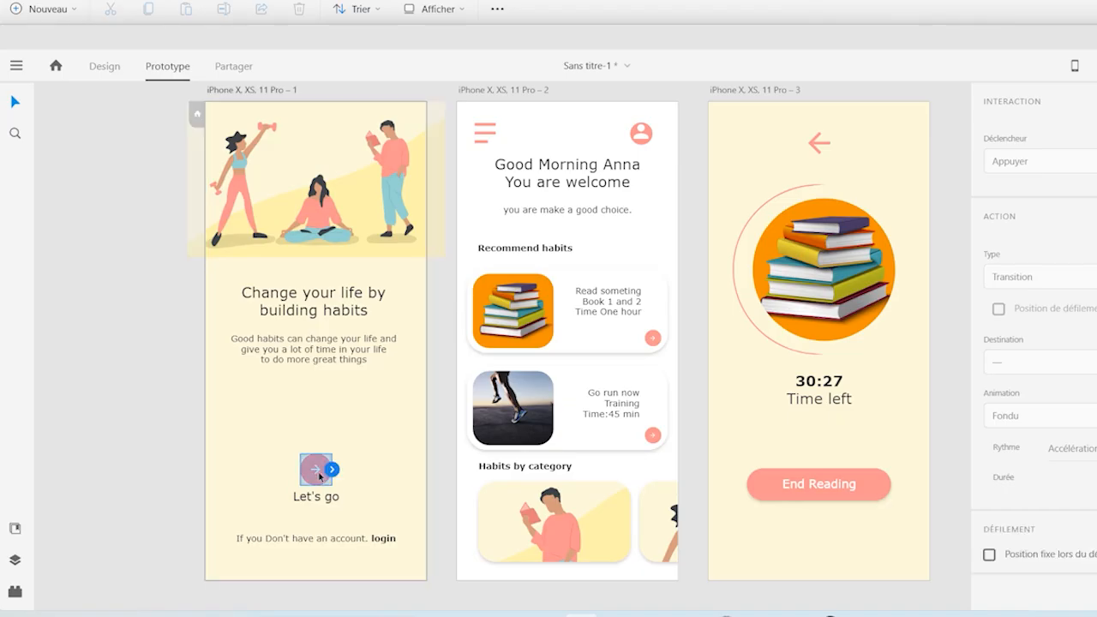
pyautogui.moveTo(331, 469); pyautogui.dragTo(484, 358)
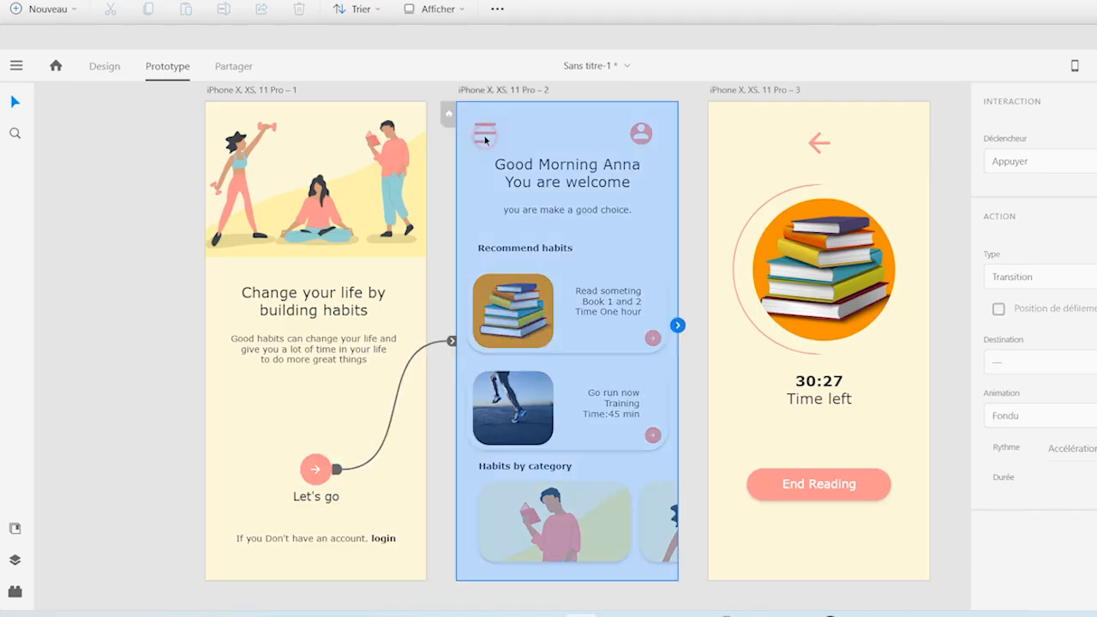
pyautogui.click(485, 135)
pyautogui.moveTo(494, 134); pyautogui.dragTo(391, 342)
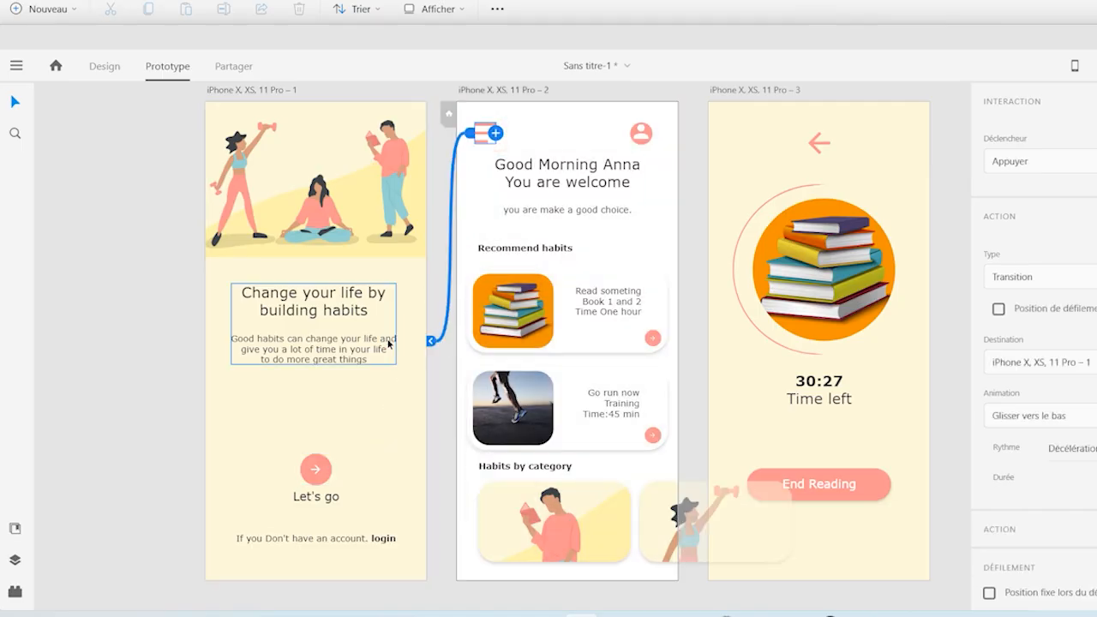
# Link the recommended habits card group to the third artboard and the third artboard's back arrow to the second artboard
pyautogui.click(517, 325)
pyautogui.moveTo(682, 360); pyautogui.dragTo(758, 343)
pyautogui.click(620, 340)
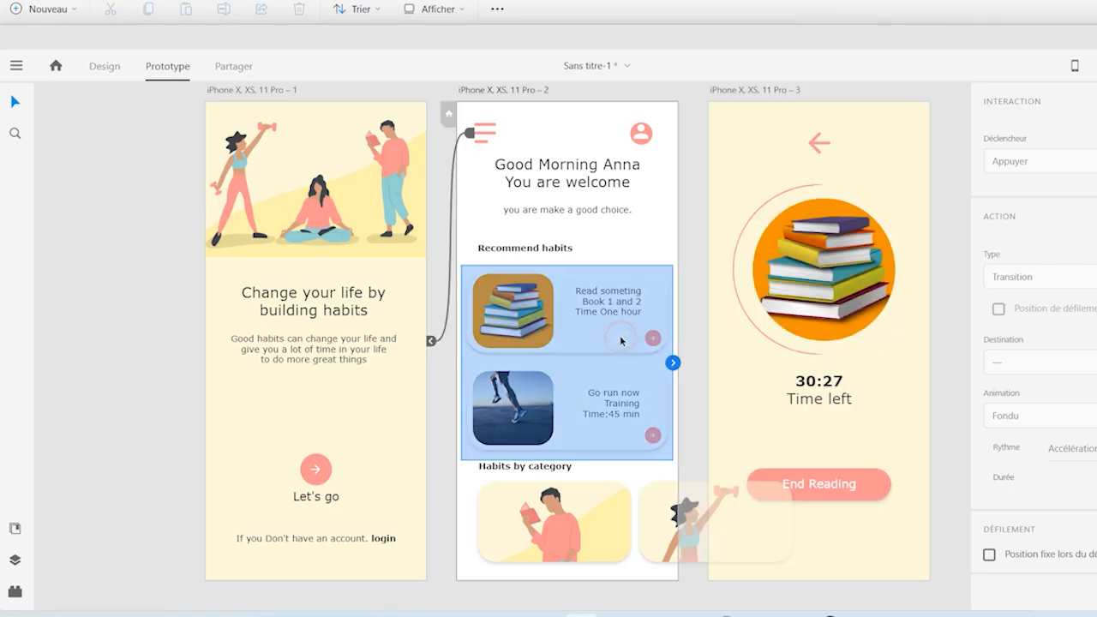
pyautogui.moveTo(673, 363); pyautogui.dragTo(754, 343)
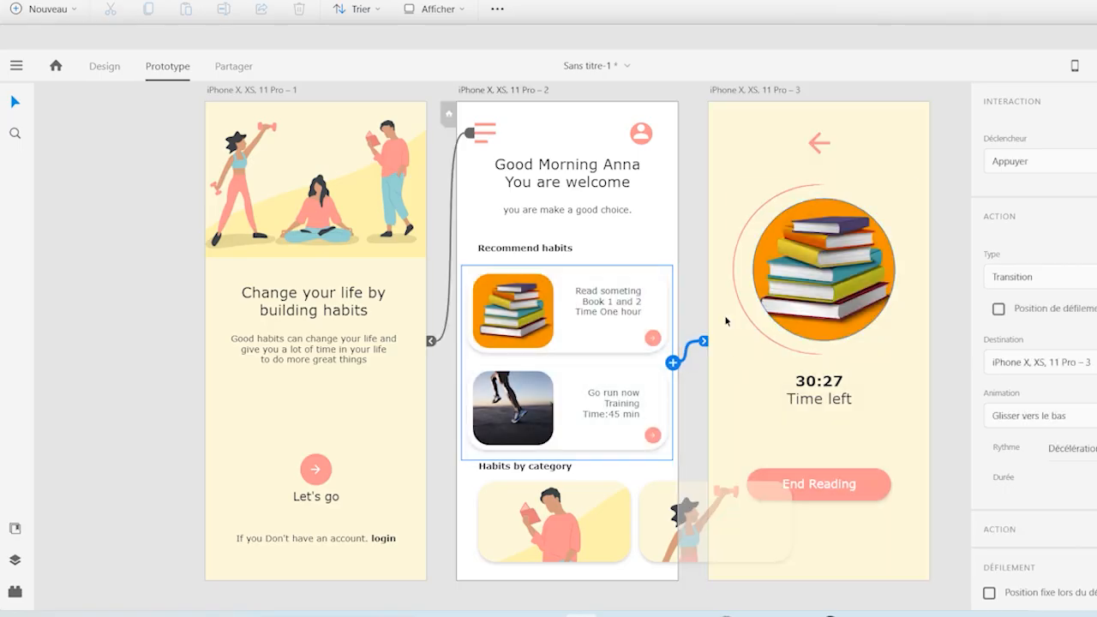
pyautogui.click(814, 150)
pyautogui.moveTo(831, 145); pyautogui.dragTo(629, 257)
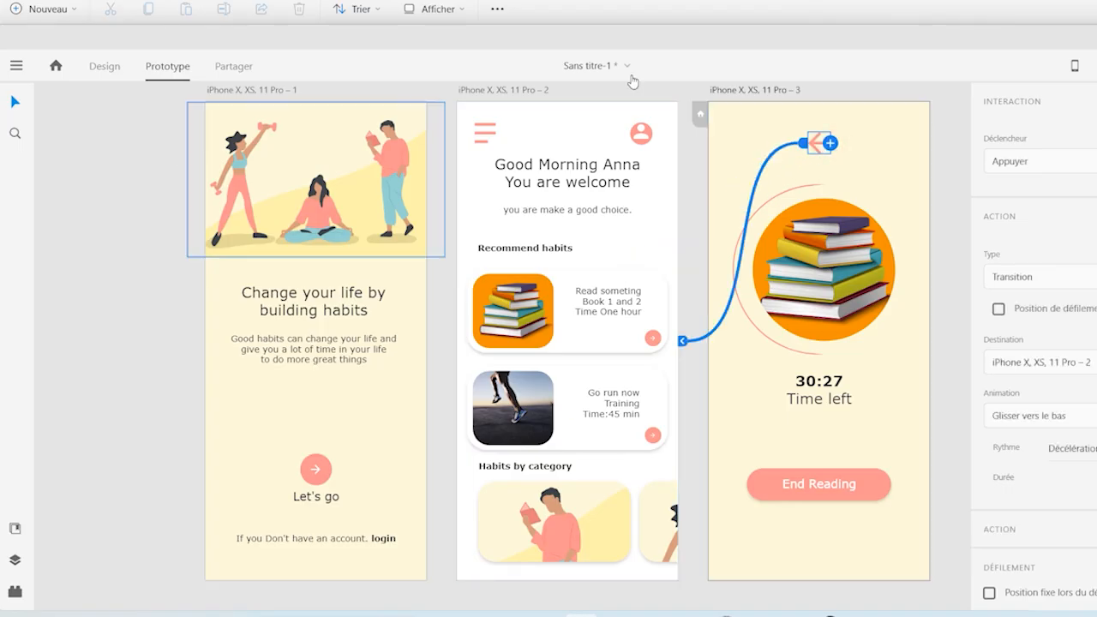
# Preview the prototype from the timer screen and test the back arrow and hamburger icon links to the welcome screen
pyautogui.hotkey('ctrl', 'Return')
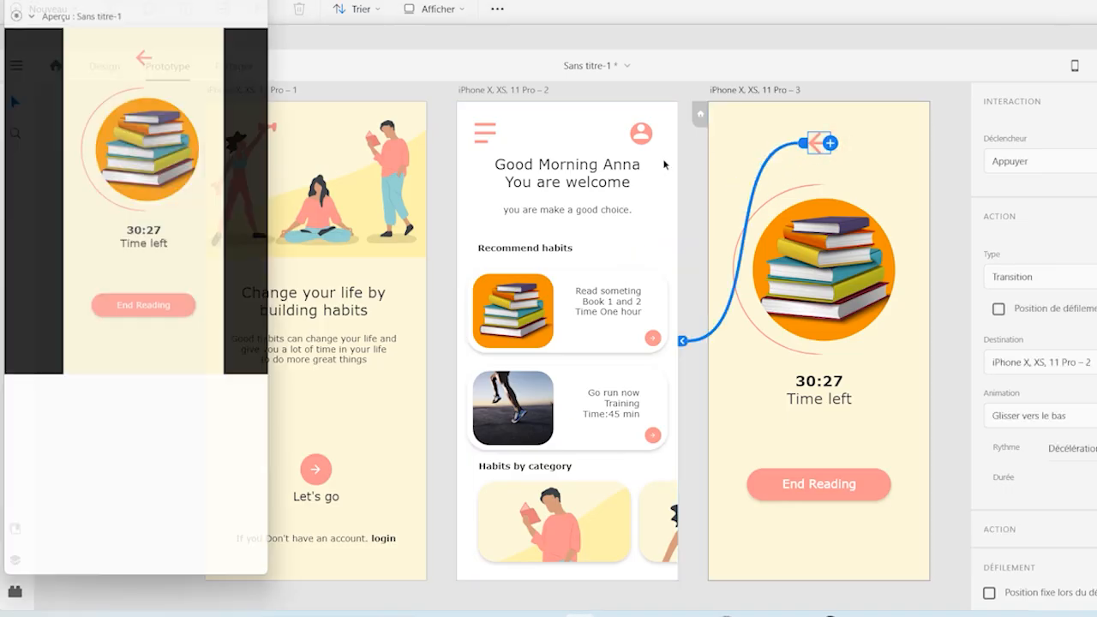
pyautogui.moveTo(156, 0); pyautogui.dragTo(167, 38)
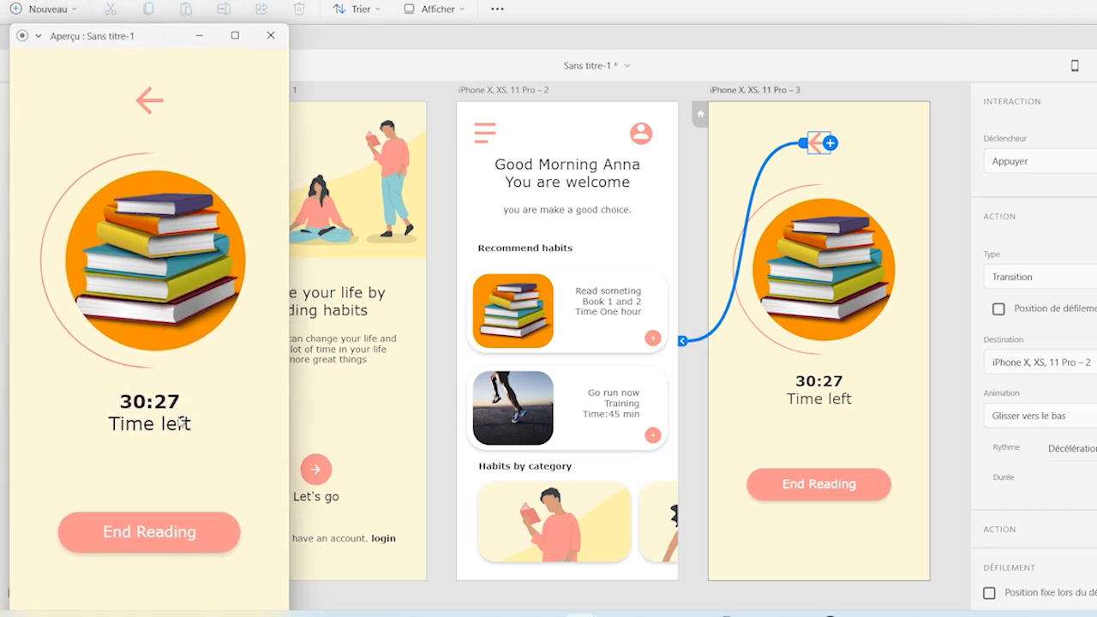
pyautogui.click(145, 113)
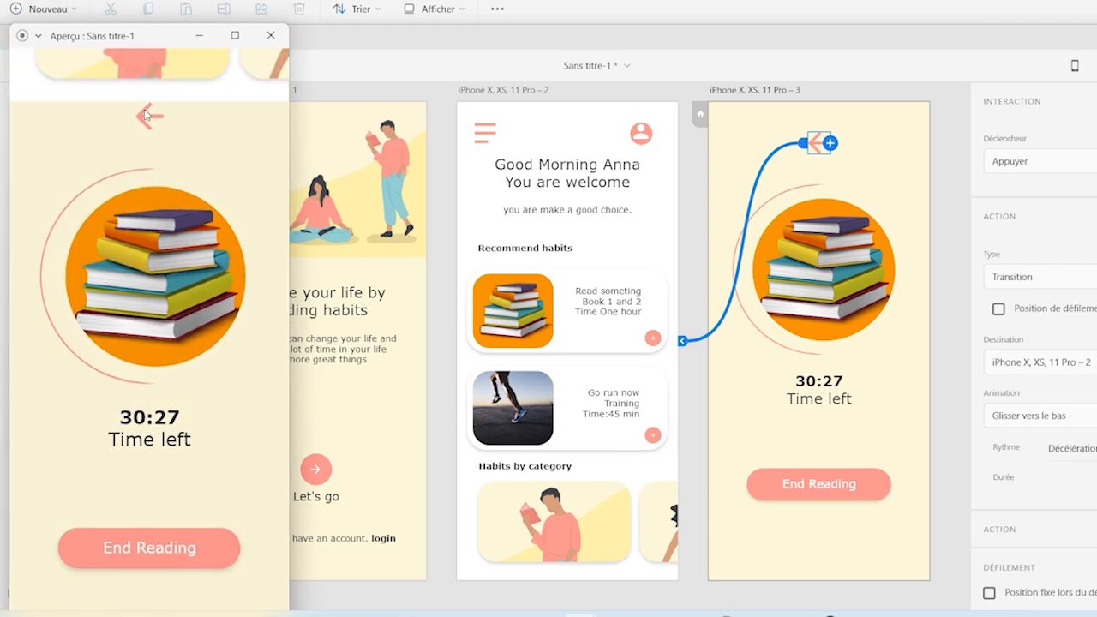
pyautogui.click(45, 91)
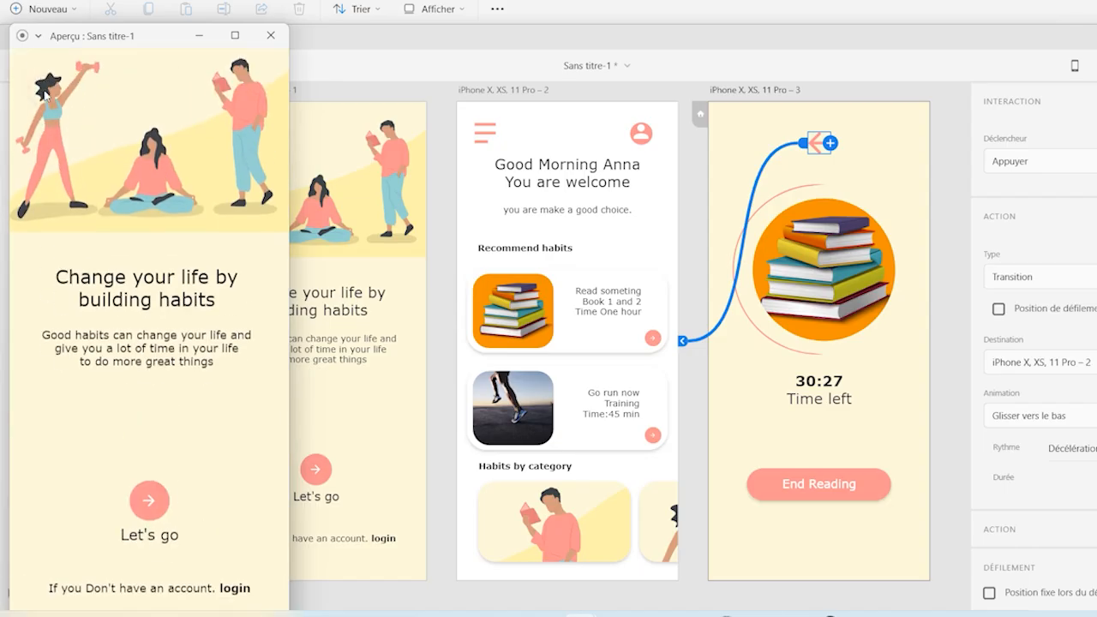
# Test the preview's full loop through the "Let's go" button, book card, back arrow and hamburger icon, finishing on the habits screen
pyautogui.click(148, 522)
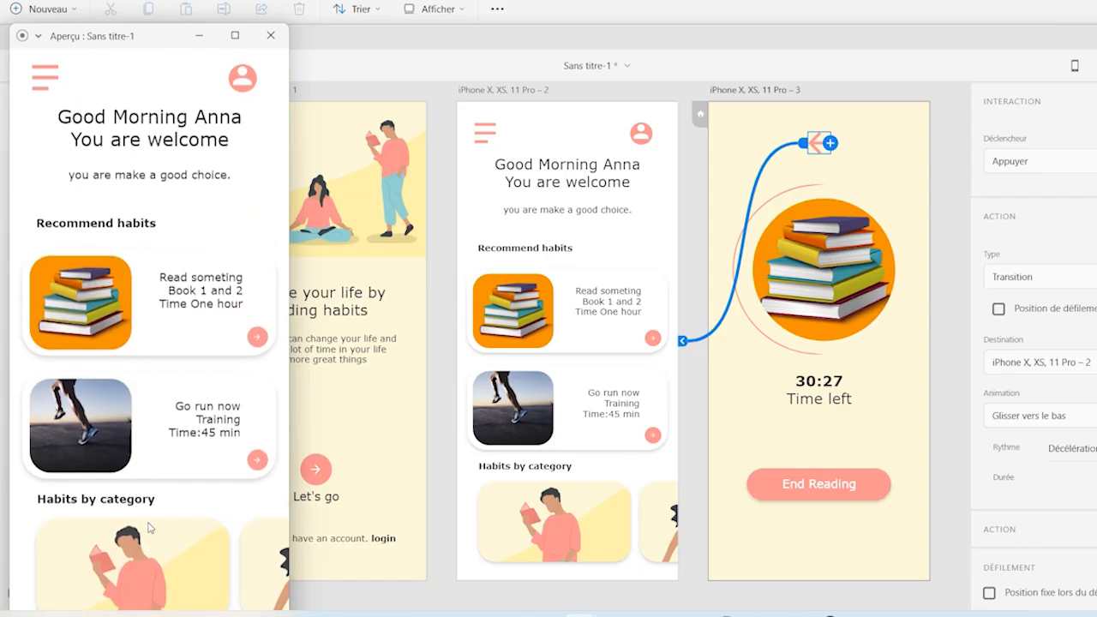
pyautogui.click(83, 317)
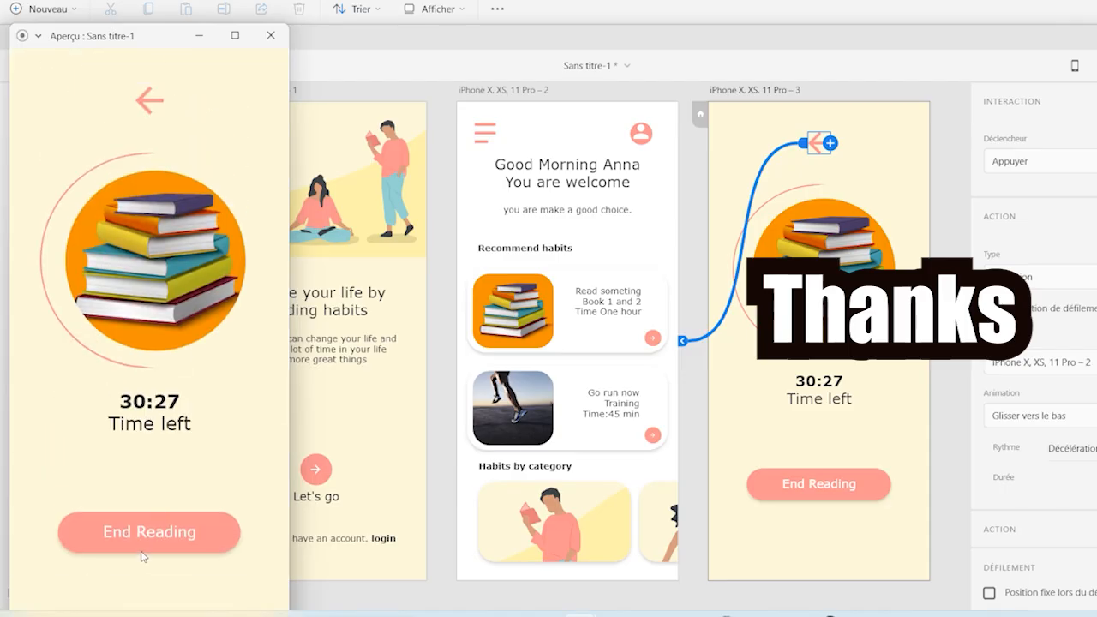
pyautogui.click(150, 104)
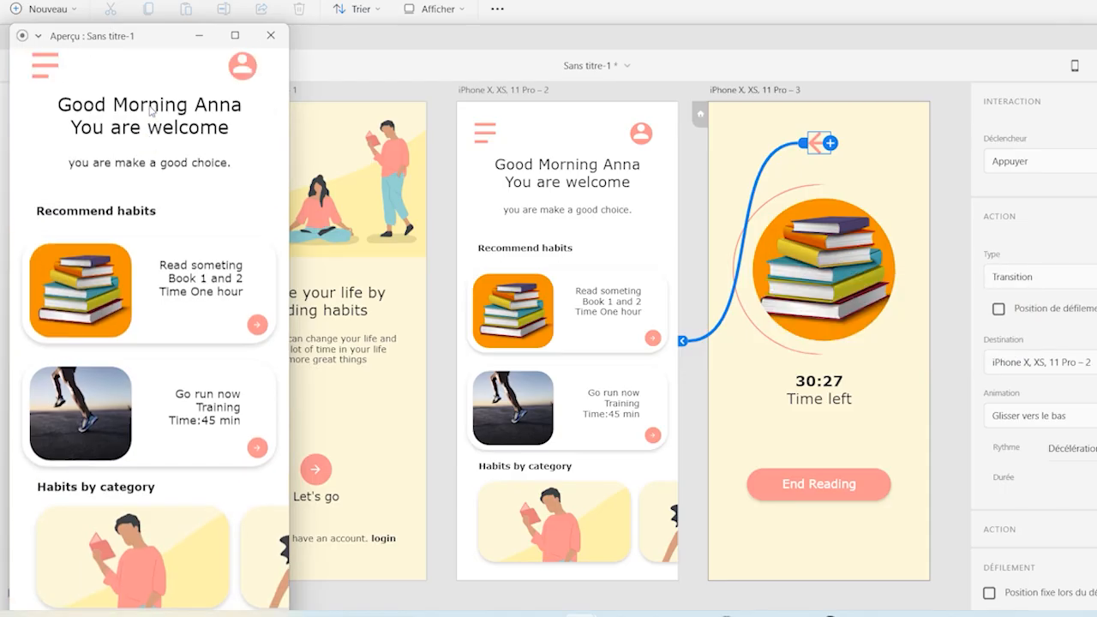
pyautogui.click(40, 88)
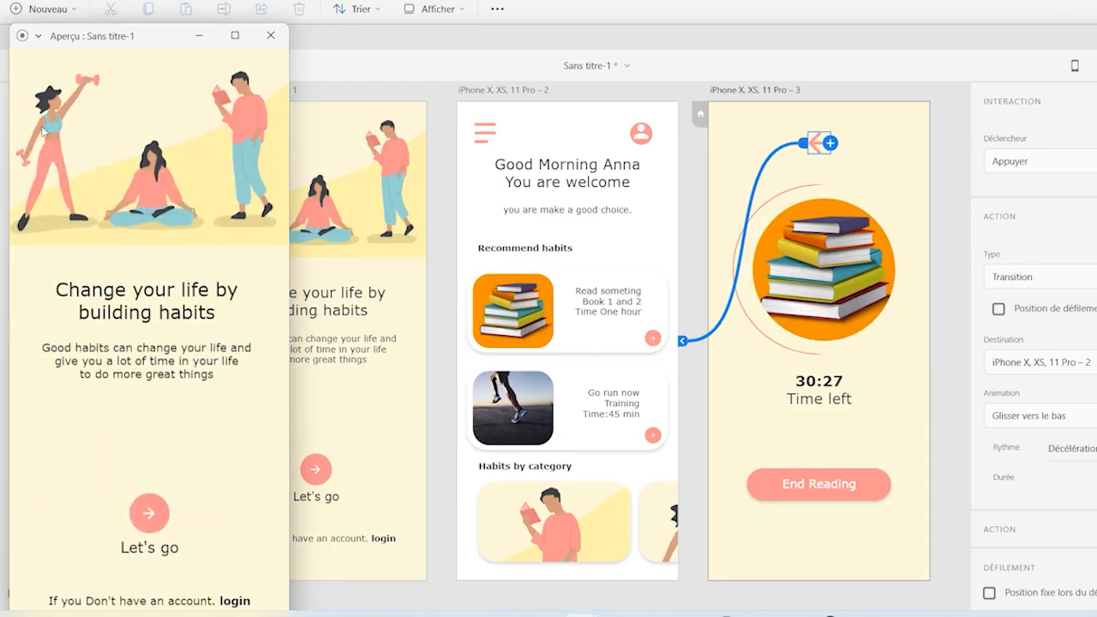
pyautogui.click(148, 511)
pyautogui.click(100, 307)
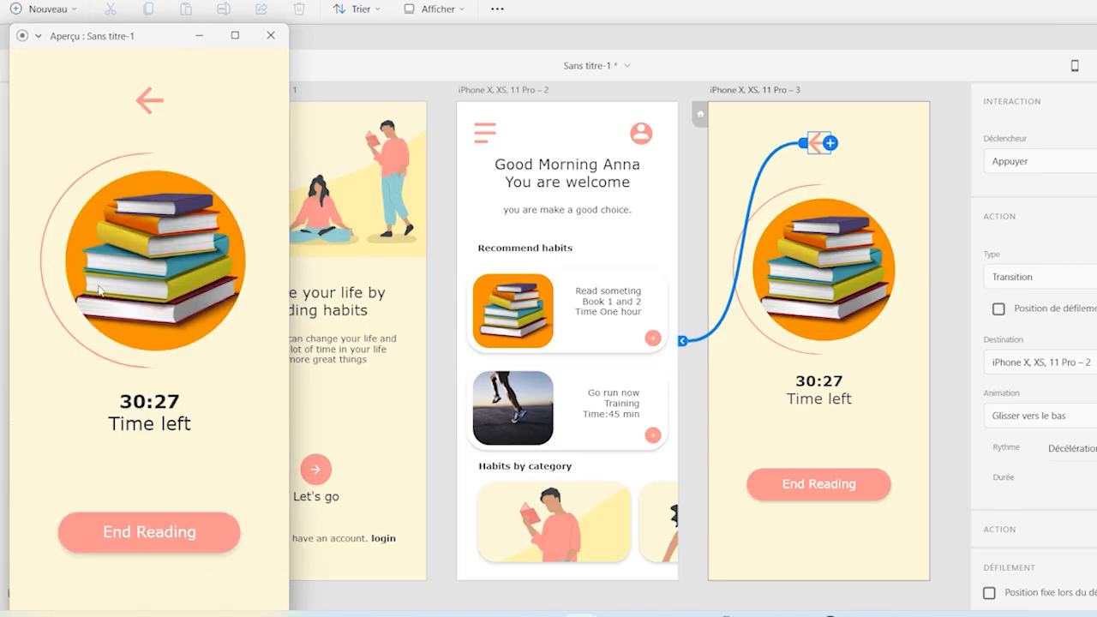
pyautogui.click(151, 105)
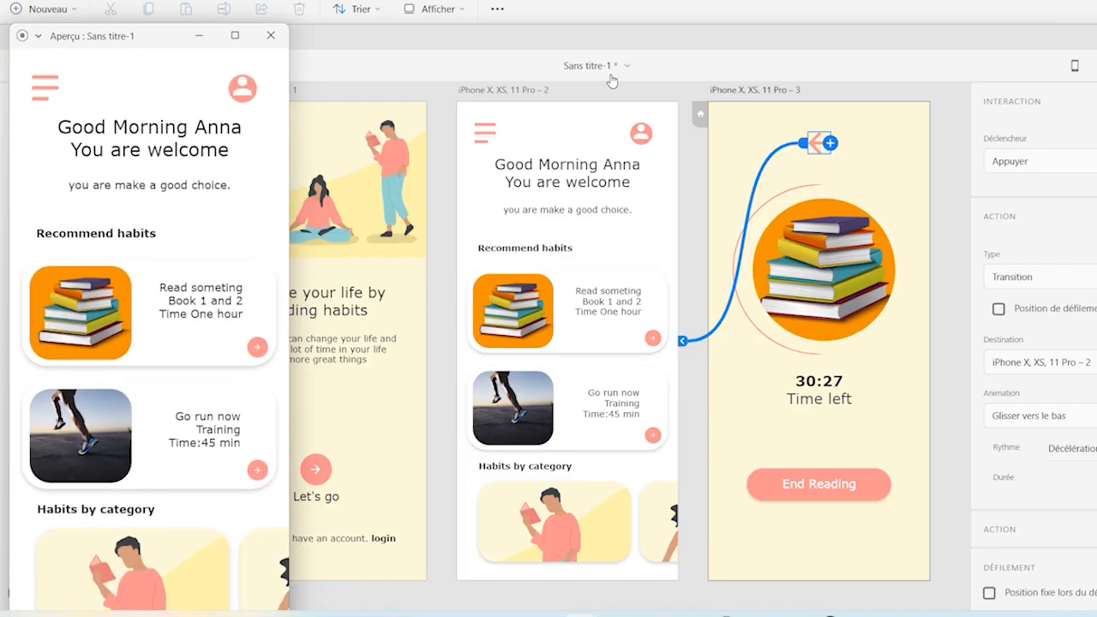